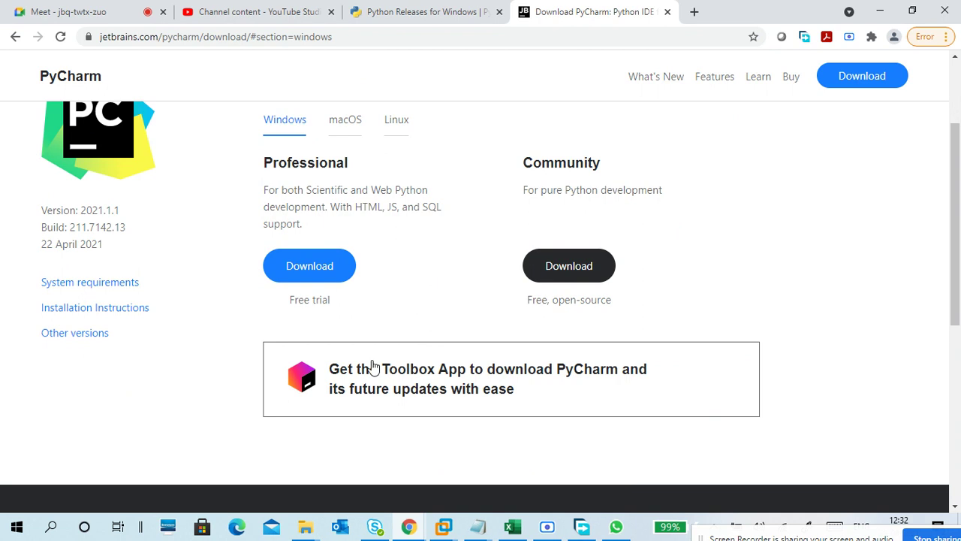
# Step: Download the free PyCharm Community edition for Windows from the Download PyCharm section
pyautogui.scroll(1, 719, 271)
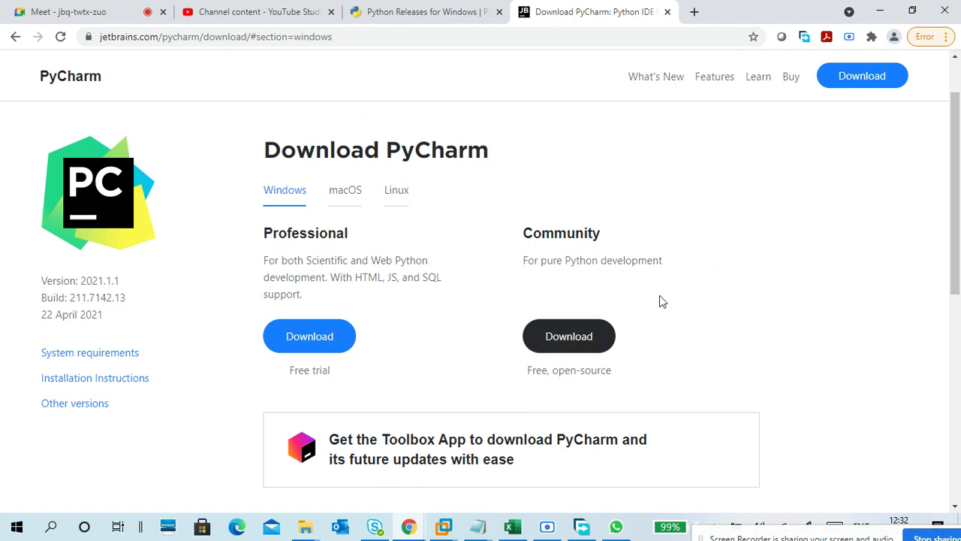
pyautogui.click(561, 345)
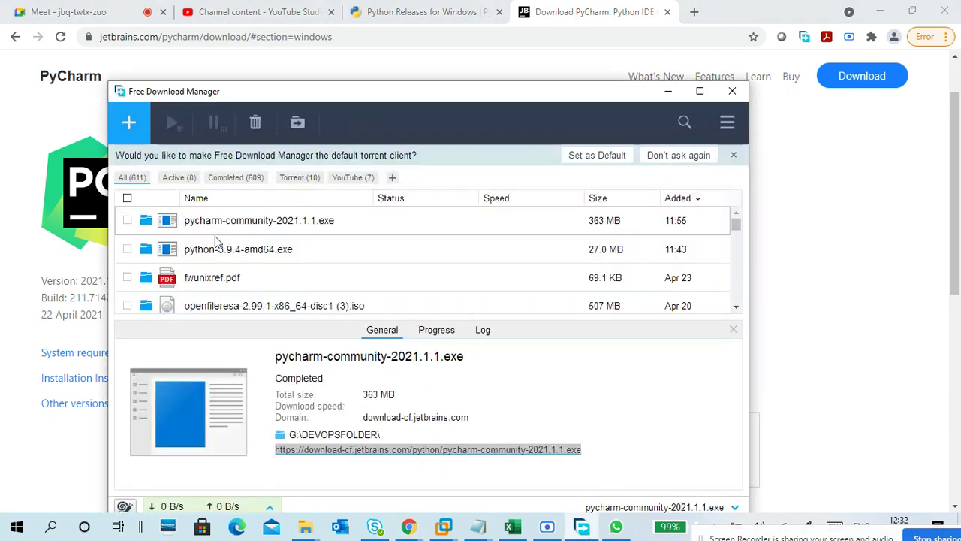
pyautogui.click(218, 225)
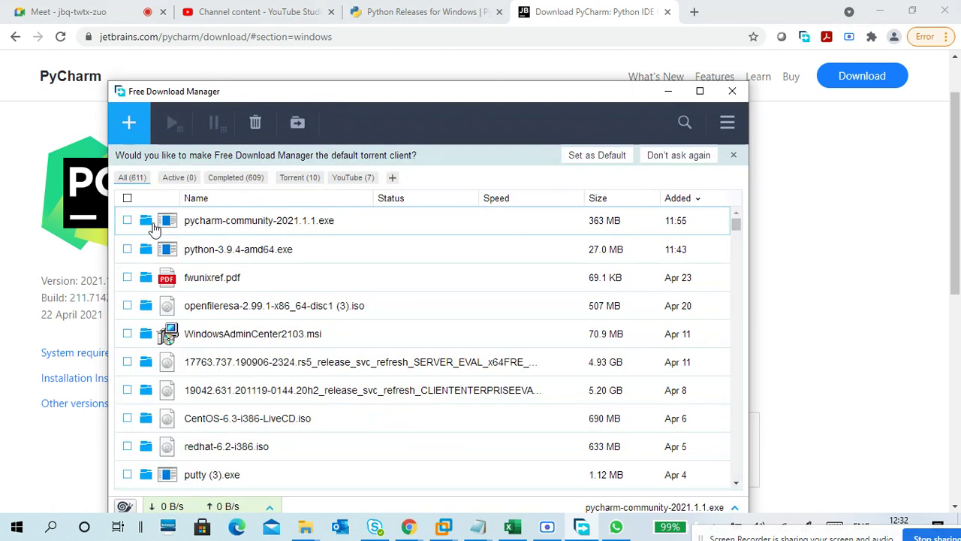
pyautogui.doubleClick(243, 232)
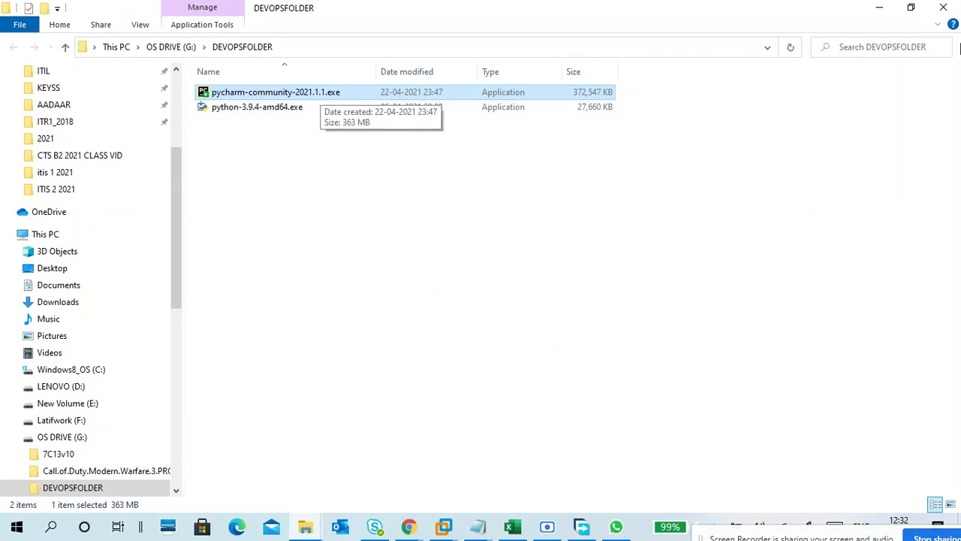
pyautogui.click(884, 11)
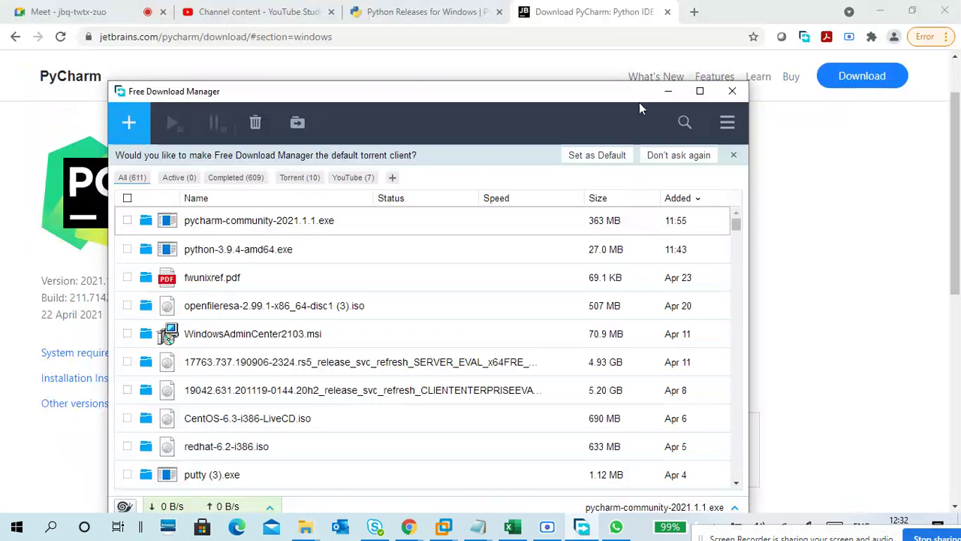
pyautogui.click(666, 93)
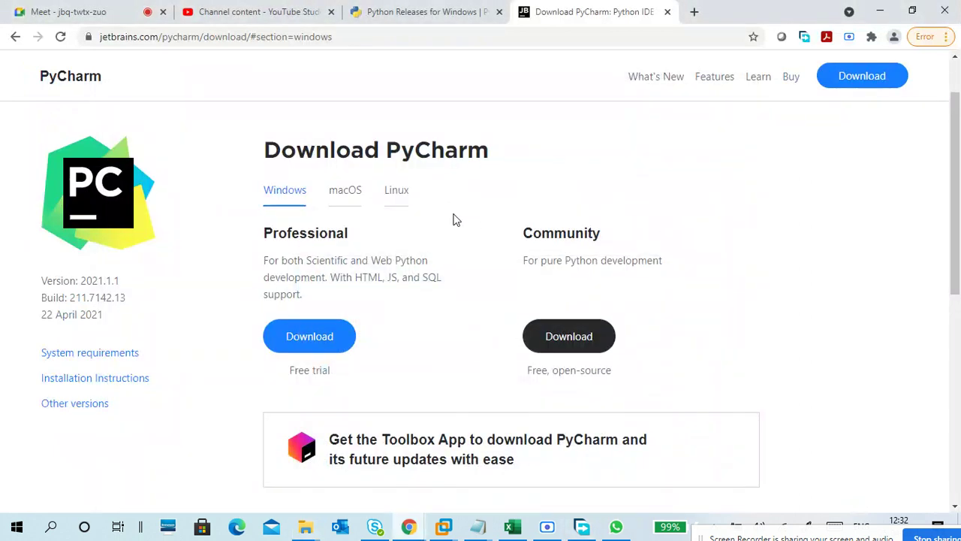
# Step: Go to the PyCharm home page, compare it with the Python releases tab, then minimise Chrome
pyautogui.click(99, 79)
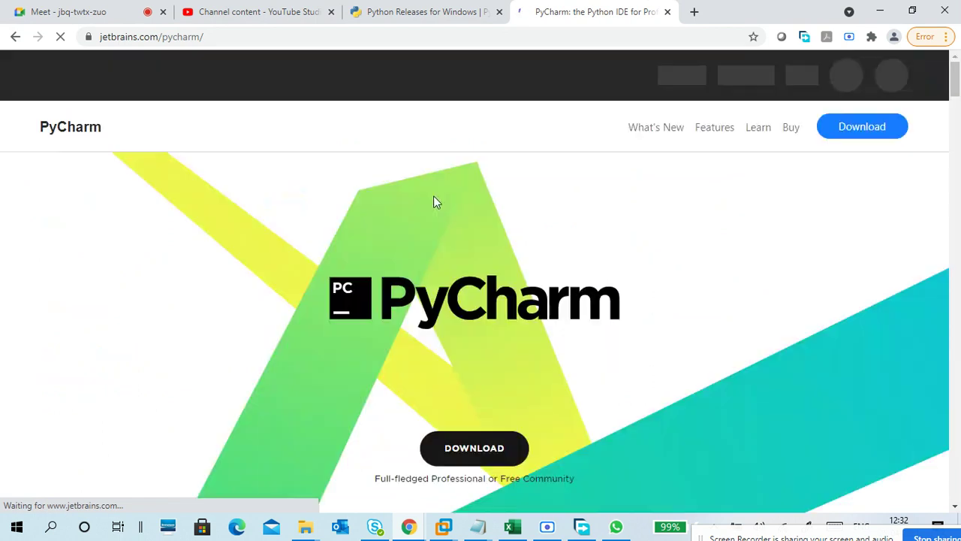
pyautogui.moveTo(457, 81)
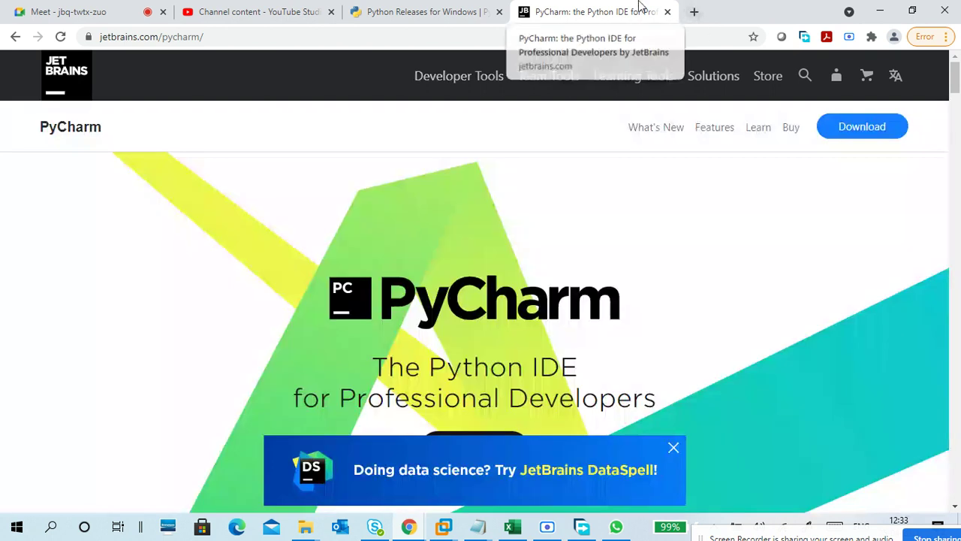
pyautogui.click(421, 11)
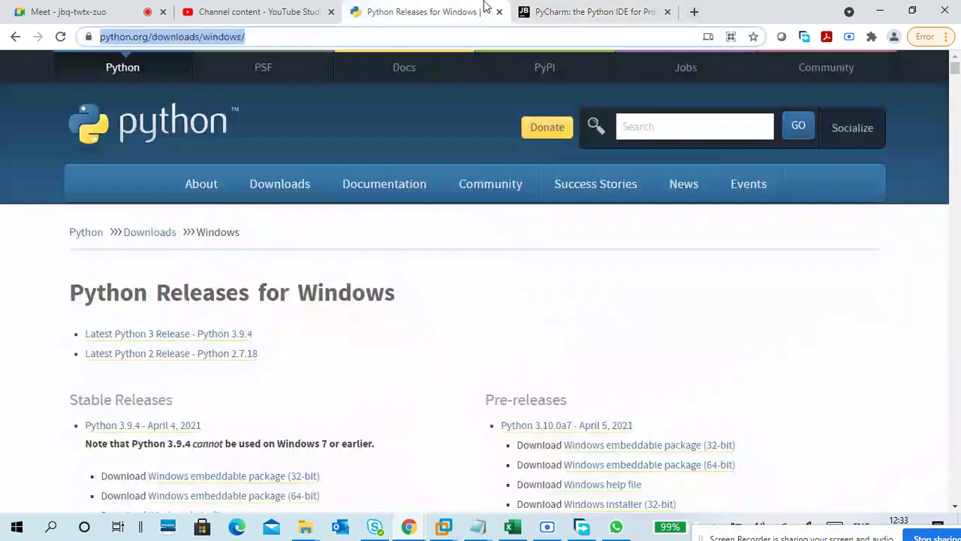
pyautogui.click(614, 8)
pyautogui.click(284, 11)
pyautogui.click(431, 10)
pyautogui.click(564, 11)
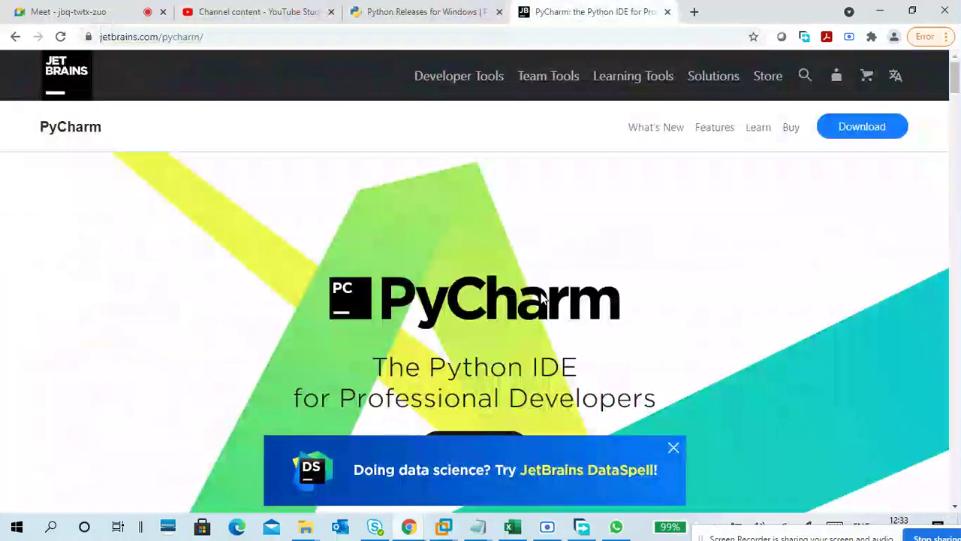
pyautogui.click(877, 17)
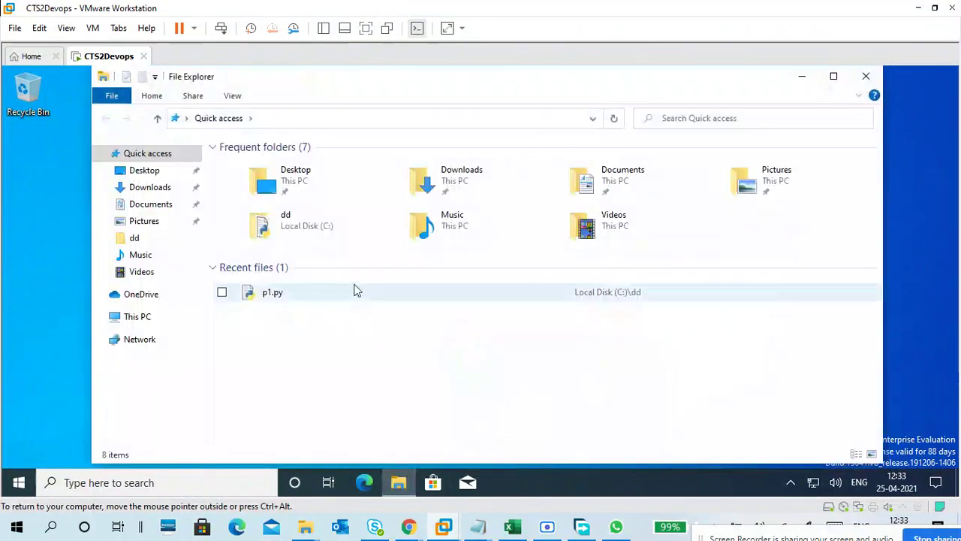
# Step: Locate and select the PyCharm installer in Shared Folders (Z:) > DEVOPSFOLDER
pyautogui.click(140, 323)
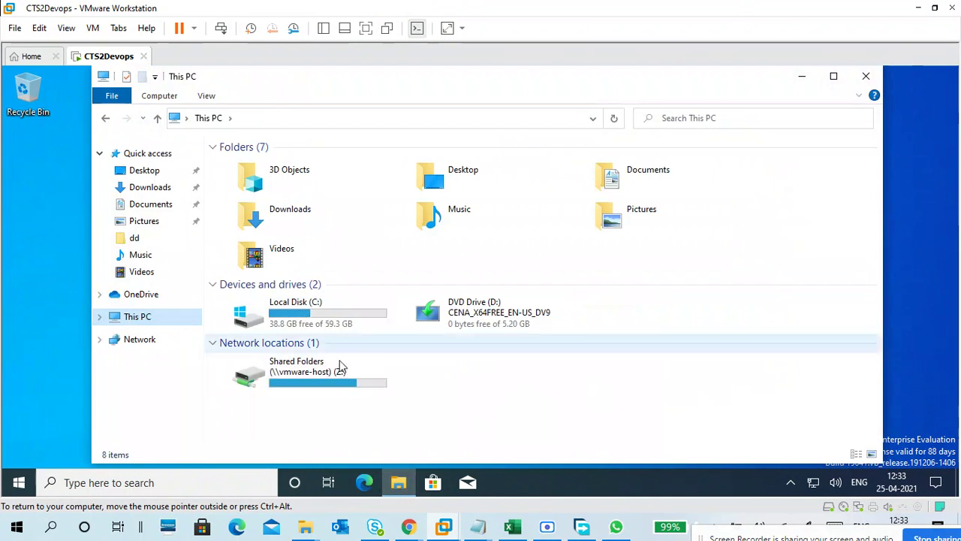
pyautogui.doubleClick(340, 366)
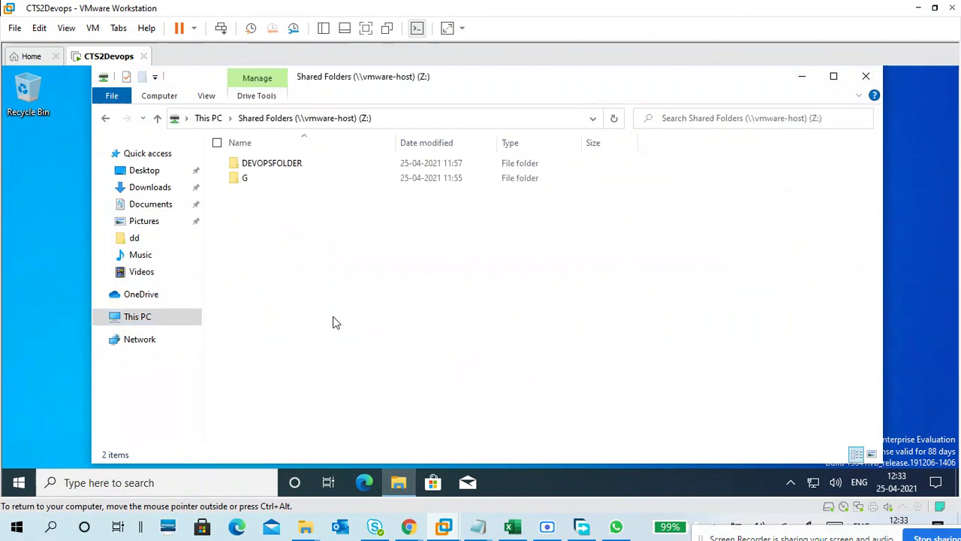
pyautogui.doubleClick(293, 163)
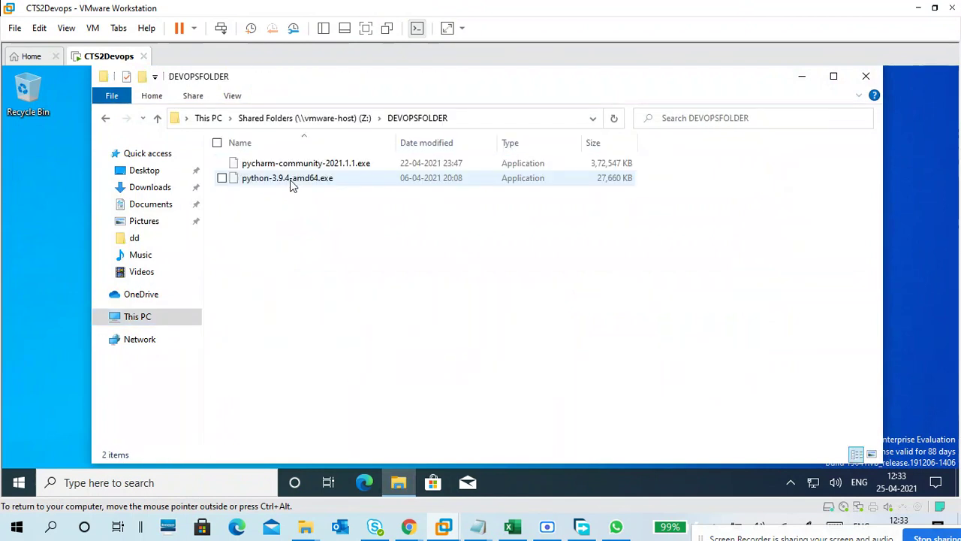
pyautogui.click(326, 164)
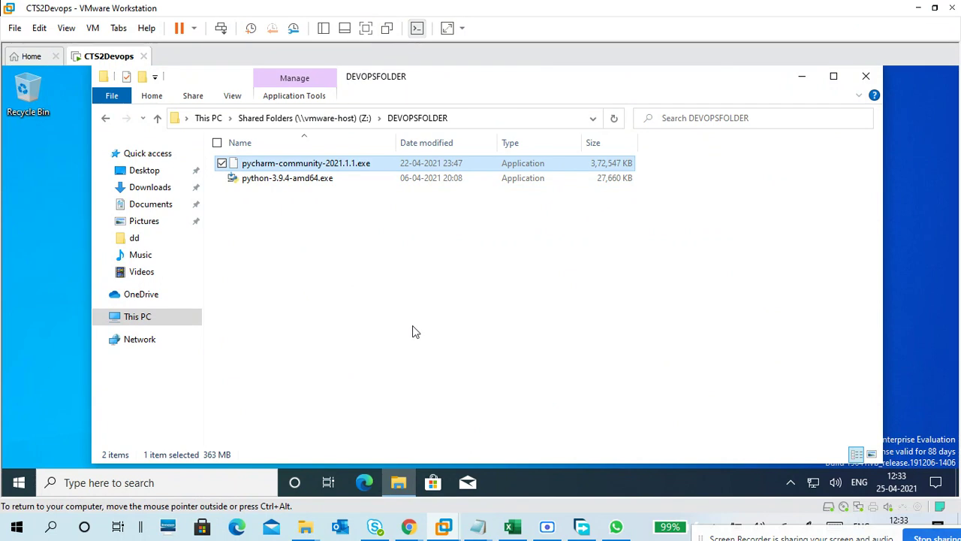
# Step: Deselect the file, shift the DEVOPSFOLDER window, and minimise it to the desktop
pyautogui.click(547, 527)
pyautogui.click(546, 526)
pyautogui.click(365, 244)
pyautogui.moveTo(360, 92); pyautogui.dragTo(500, 87)
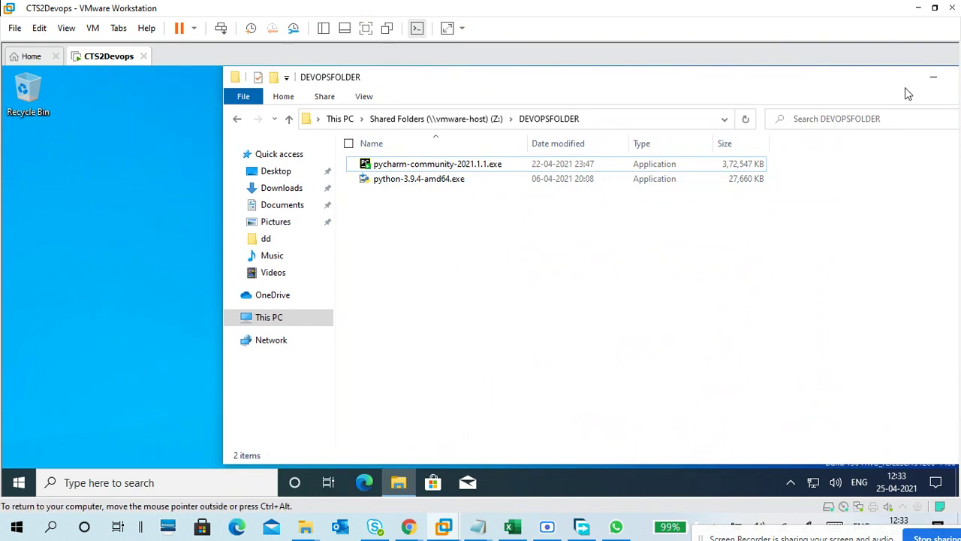
pyautogui.click(934, 77)
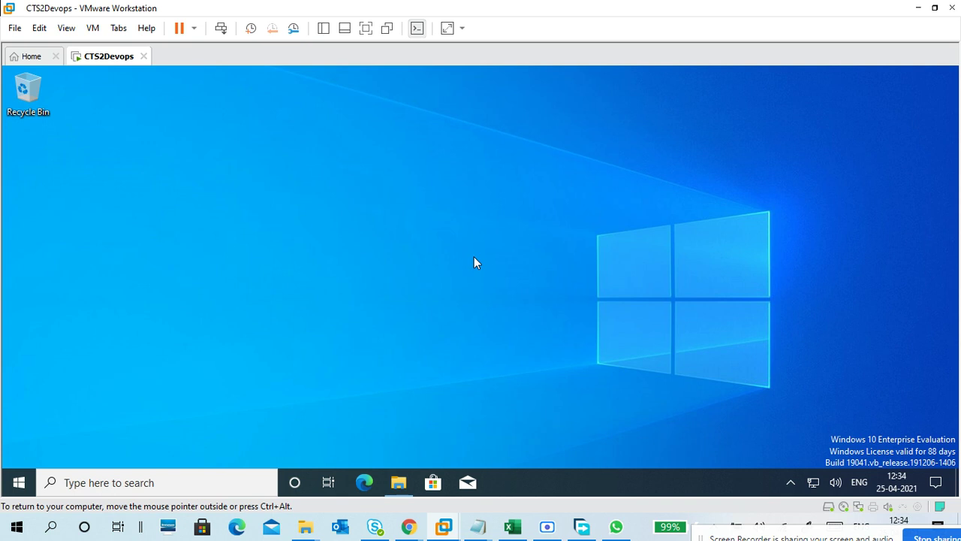
# Step: Open a new Google tab in Chrome, then bring the Untitled Notepad notes forward
pyautogui.moveTo(409, 526)
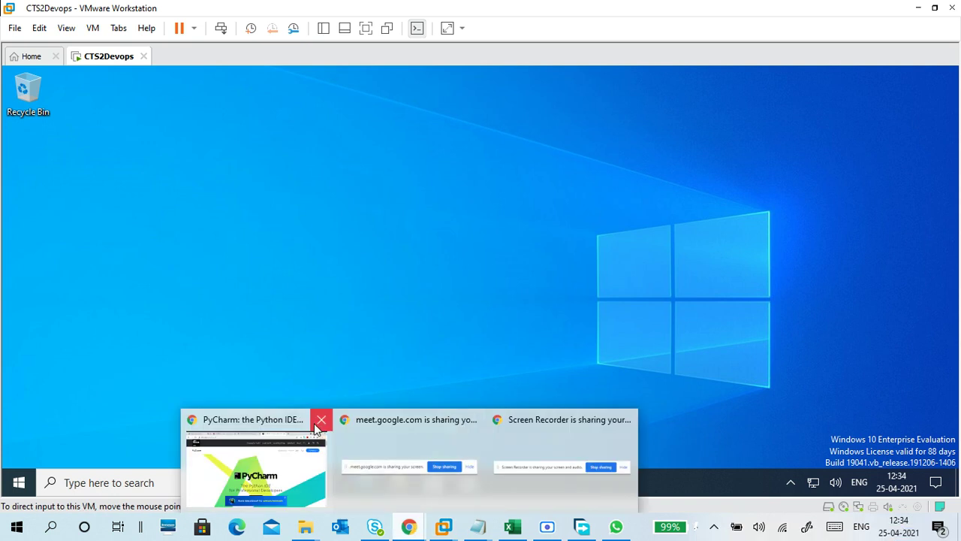
pyautogui.click(289, 426)
pyautogui.click(695, 12)
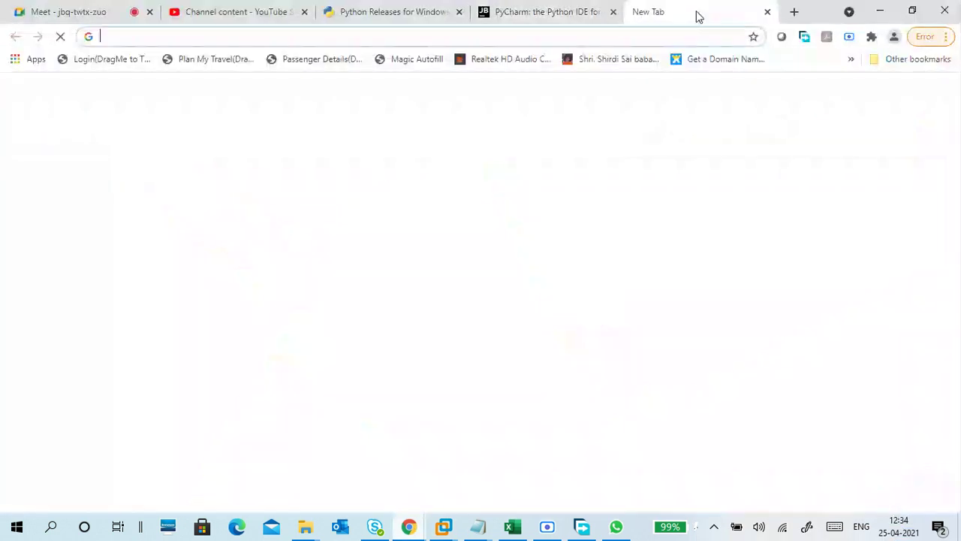
pyautogui.click(658, 34)
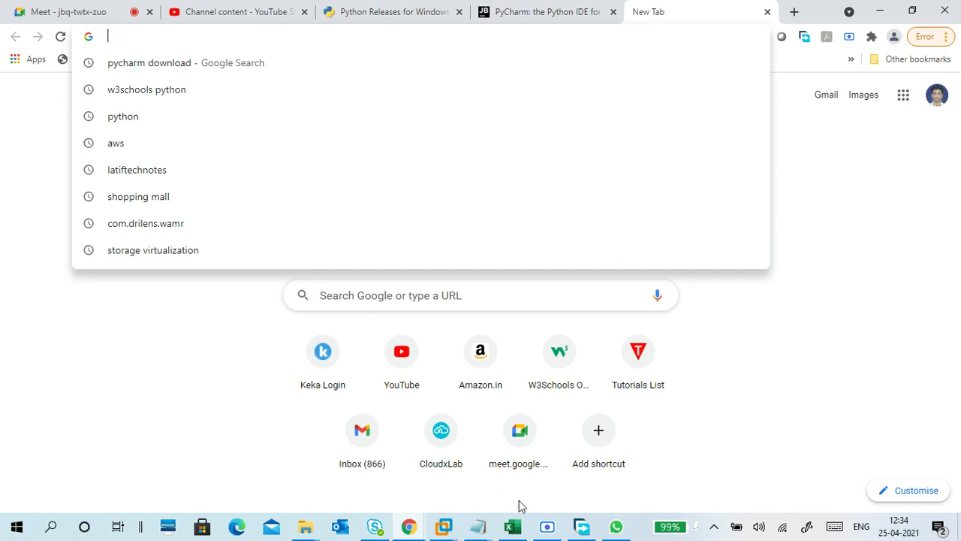
pyautogui.click(479, 528)
pyautogui.click(517, 475)
# Step: Add a blank line and a row of dashes below the jetbrains URL
pyautogui.click(415, 336)
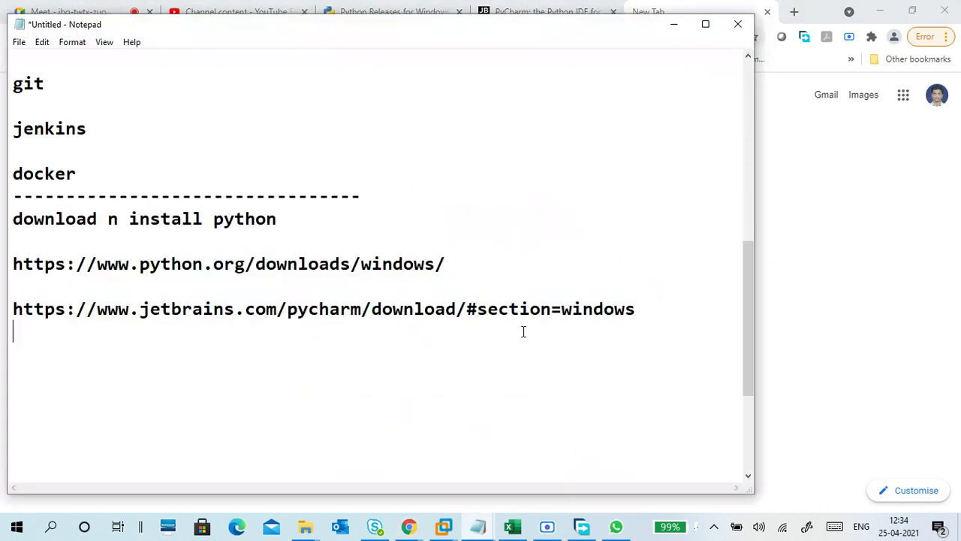
pyautogui.press('Return')
pyautogui.press('BackSpace')
pyautogui.press('BackSpace')
pyautogui.press('BackSpace')
pyautogui.press('BackSpace')
pyautogui.hotkey('ctrl', 'z')
pyautogui.click(548, 338)
pyautogui.press('Return')
pyautogui.press('Return')
pyautogui.write('-------------')
pyautogui.press('Return')
# Step: Type 'run any java application jre' and, lower down, jdk indented with Tab
pyautogui.write('run any java application ')
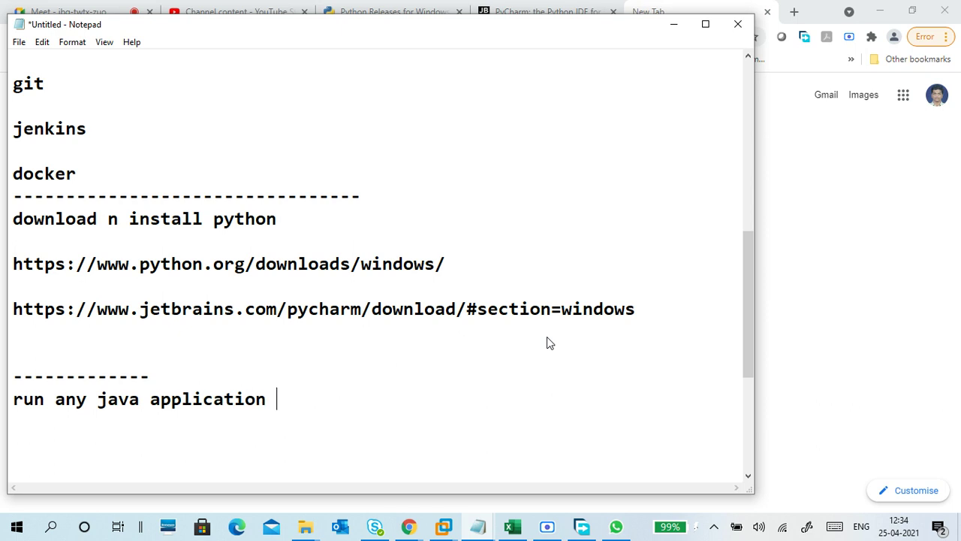
pyautogui.write('jre')
pyautogui.press('Return')
pyautogui.press('Return')
pyautogui.write('k')
pyautogui.press('BackSpace')
pyautogui.write('jdk')
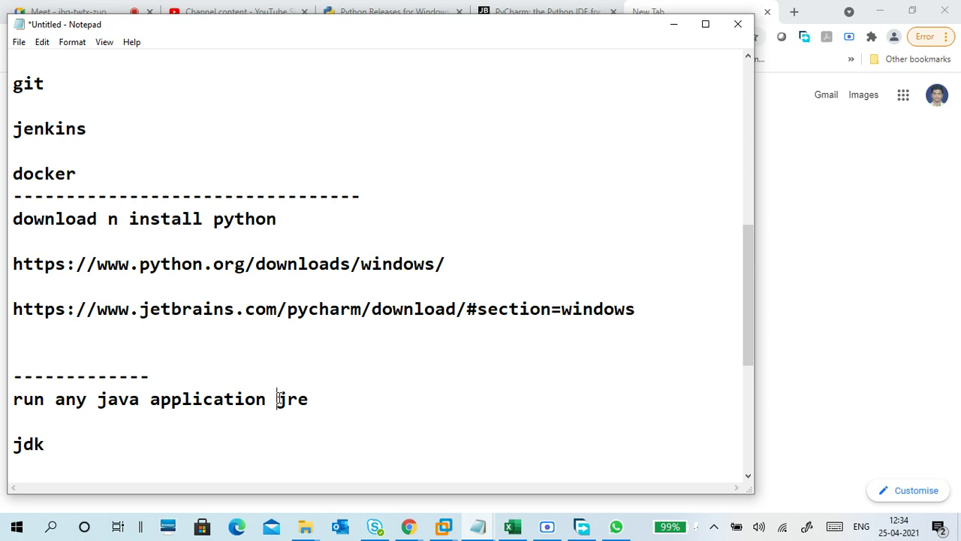
pyautogui.click(13, 444)
pyautogui.press('Tab')
pyautogui.press('Tab')
pyautogui.press('Tab')
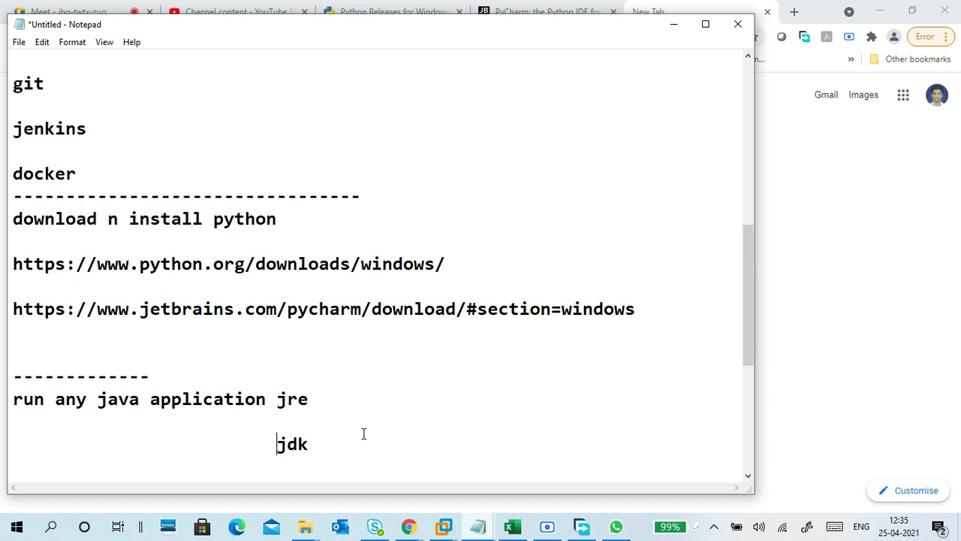
# Step: Check jdk lines up under jre and add a new line below jdk
pyautogui.moveTo(309, 444); pyautogui.dragTo(280, 444)
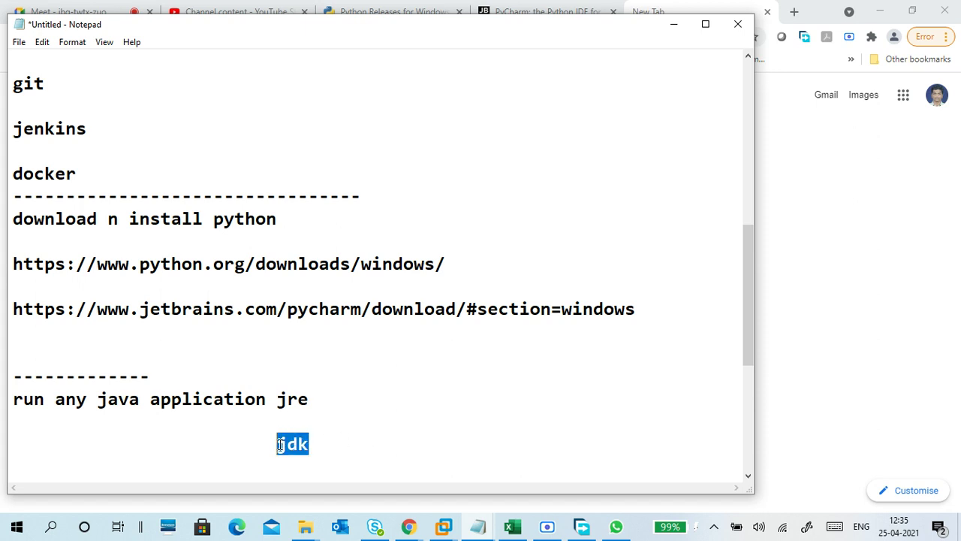
pyautogui.moveTo(310, 399); pyautogui.dragTo(278, 399)
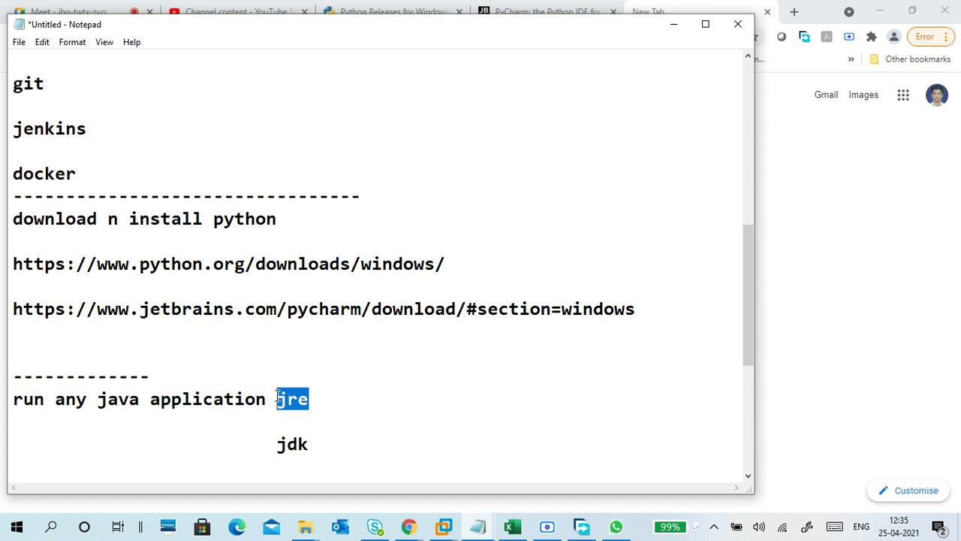
pyautogui.moveTo(310, 444); pyautogui.dragTo(263, 453)
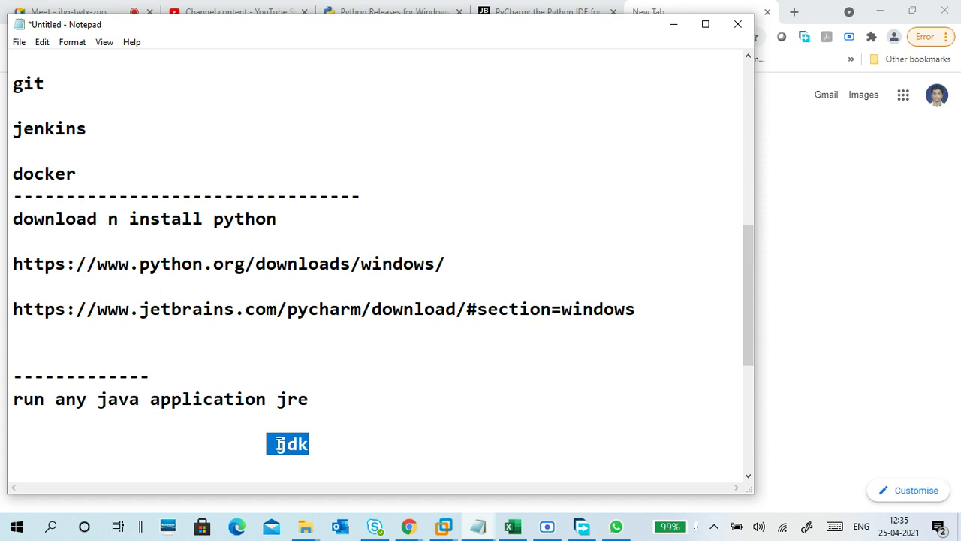
pyautogui.moveTo(319, 399); pyautogui.dragTo(276, 399)
pyautogui.moveTo(311, 444); pyautogui.dragTo(276, 444)
pyautogui.scroll(-1, 361, 360)
pyautogui.click(339, 335)
pyautogui.press('Return')
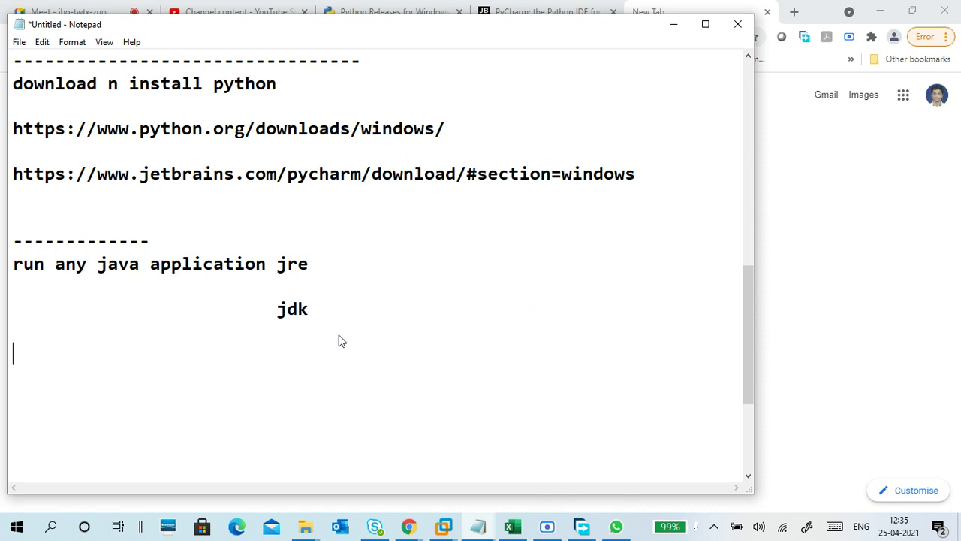
pyautogui.press('BackSpace')
pyautogui.press('Return')
# Step: Search 'jdk download' in the new tab and open Oracle's Java SE Downloads page
pyautogui.click(655, 7)
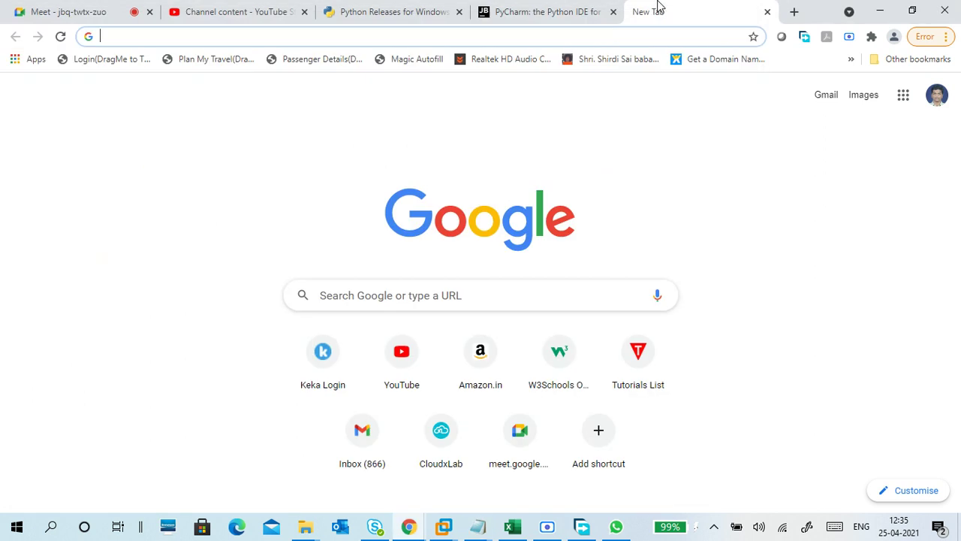
pyautogui.click(606, 34)
pyautogui.write('jdk ')
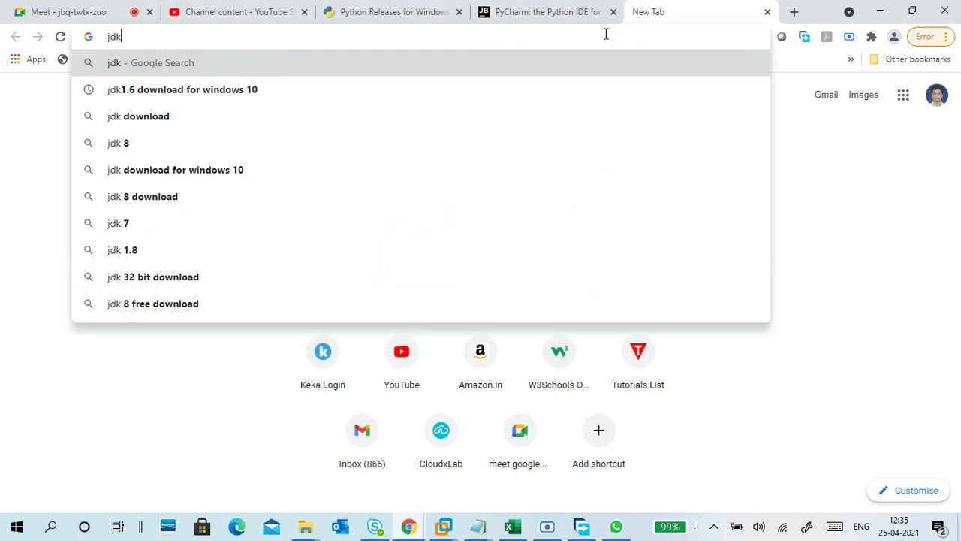
pyautogui.write('download')
pyautogui.press('Return')
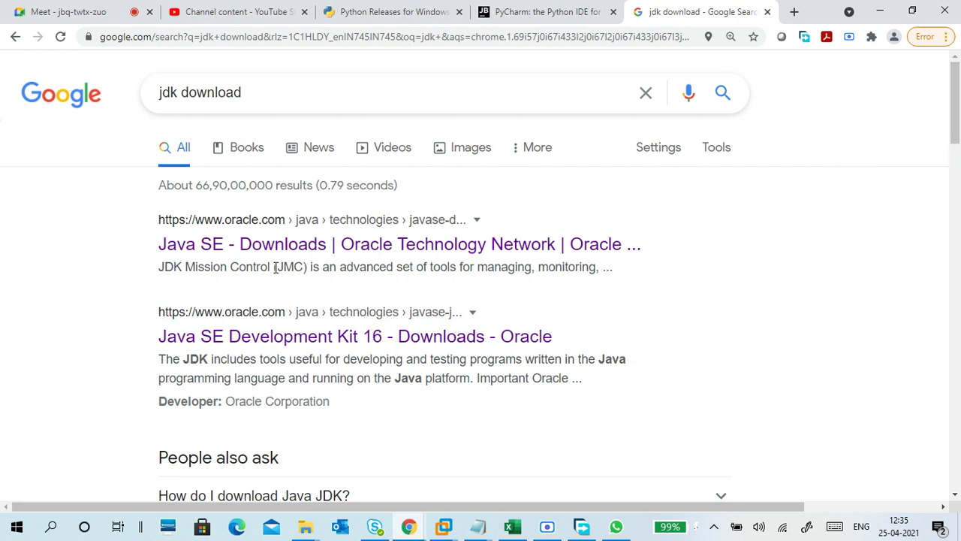
pyautogui.click(275, 258)
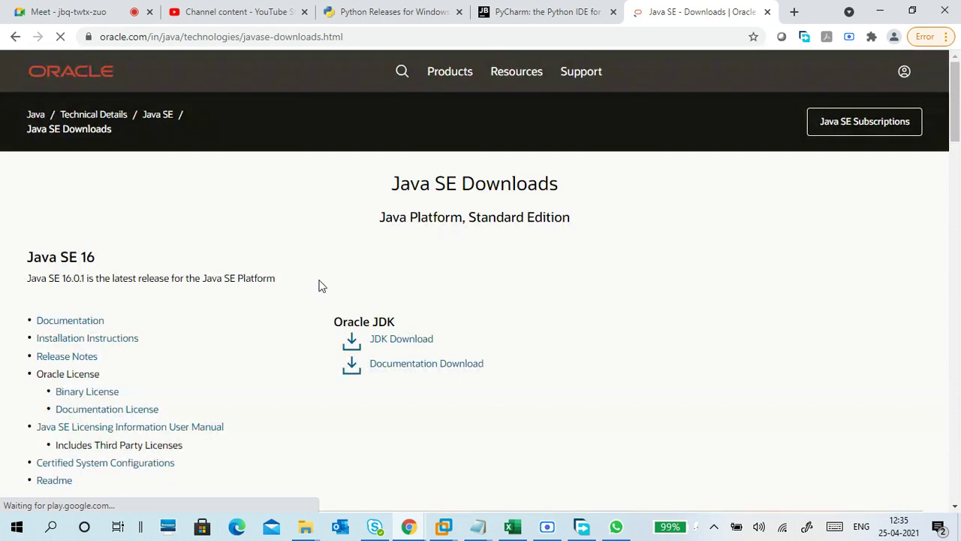
# Step: Highlight the Java SE 16 version name and 'Standard Edition' in the page heading
pyautogui.moveTo(62, 257); pyautogui.dragTo(97, 268)
pyautogui.scroll(-3, 281, 269)
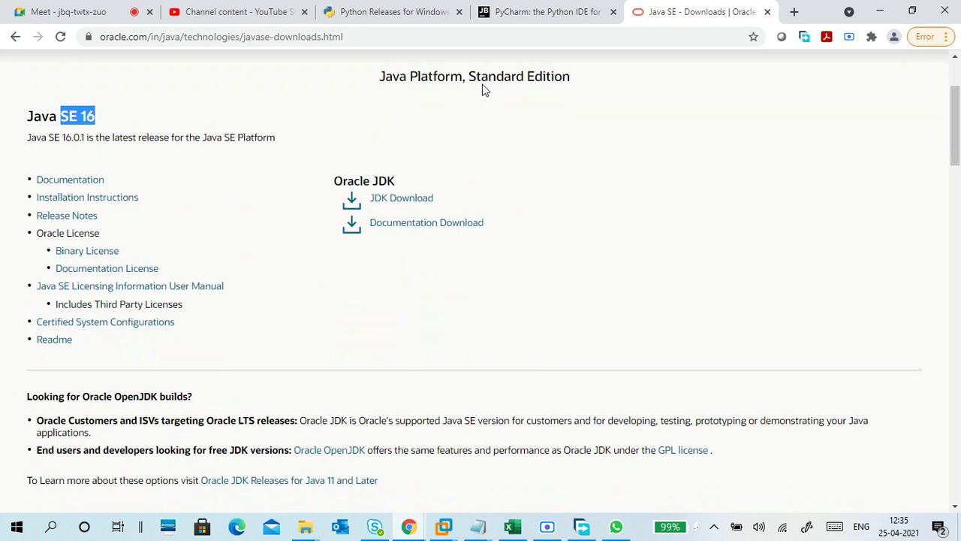
pyautogui.moveTo(470, 76); pyautogui.dragTo(547, 68)
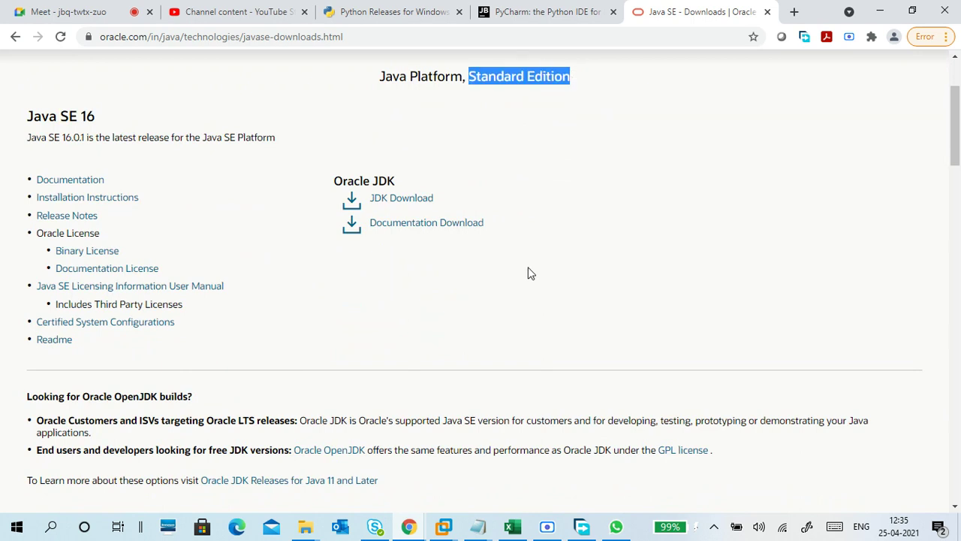
pyautogui.scroll(-3, 528, 273)
pyautogui.scroll(5, 528, 274)
pyautogui.scroll(-5, 528, 273)
pyautogui.scroll(-3, 528, 273)
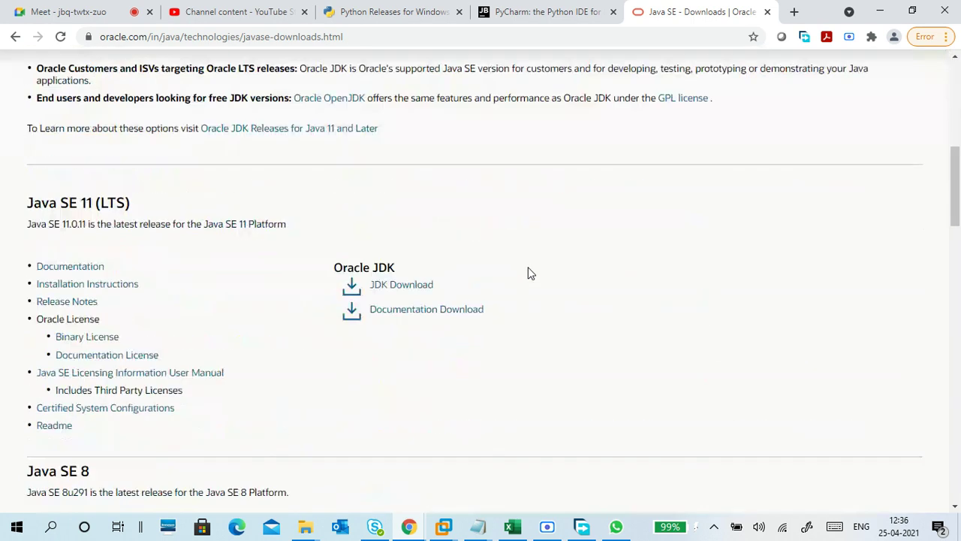
pyautogui.scroll(5, 528, 273)
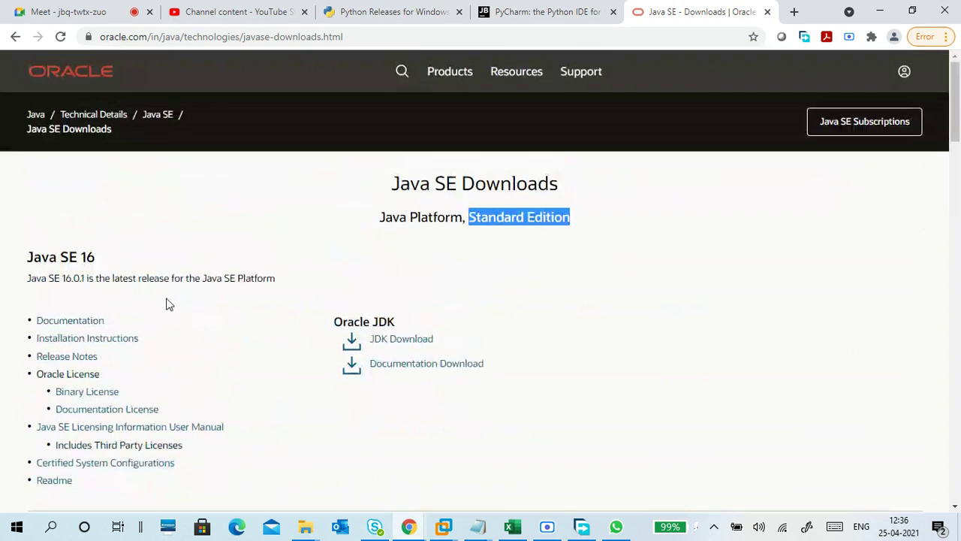
# Step: Scroll through the downloads and highlight releases 8u291 (Java SE 8) and 11.0.11 (Java SE 11)
pyautogui.moveTo(106, 279); pyautogui.dragTo(275, 279)
pyautogui.scroll(-5, 282, 304)
pyautogui.scroll(-2, 337, 300)
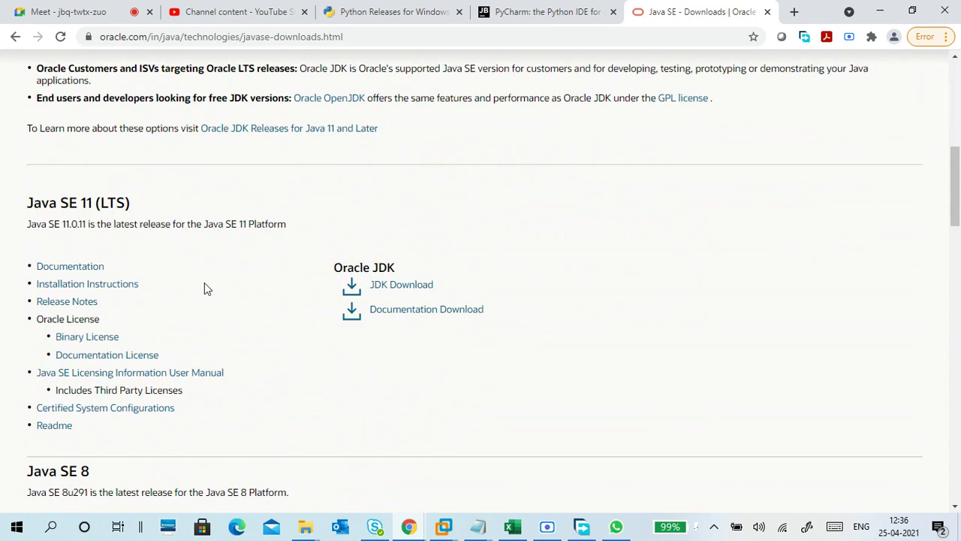
pyautogui.scroll(-1, 254, 295)
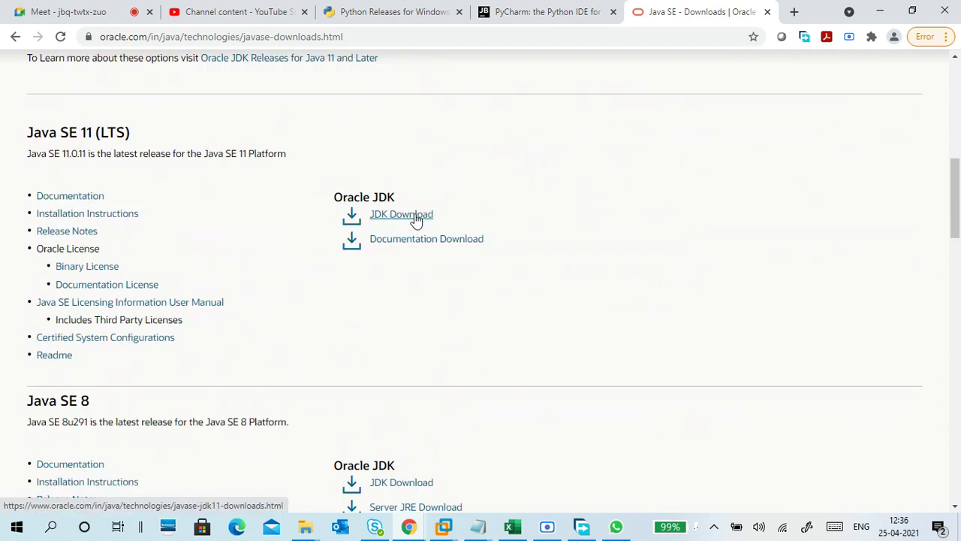
pyautogui.scroll(-2, 334, 289)
pyautogui.scroll(-5, 485, 218)
pyautogui.scroll(5, 327, 273)
pyautogui.scroll(3, 326, 273)
pyautogui.scroll(7, 303, 270)
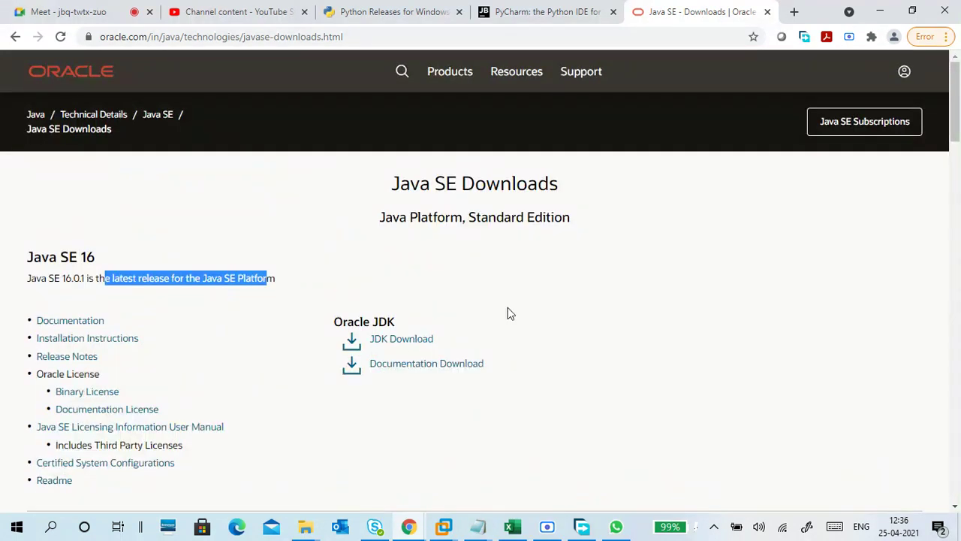
pyautogui.scroll(-7, 508, 314)
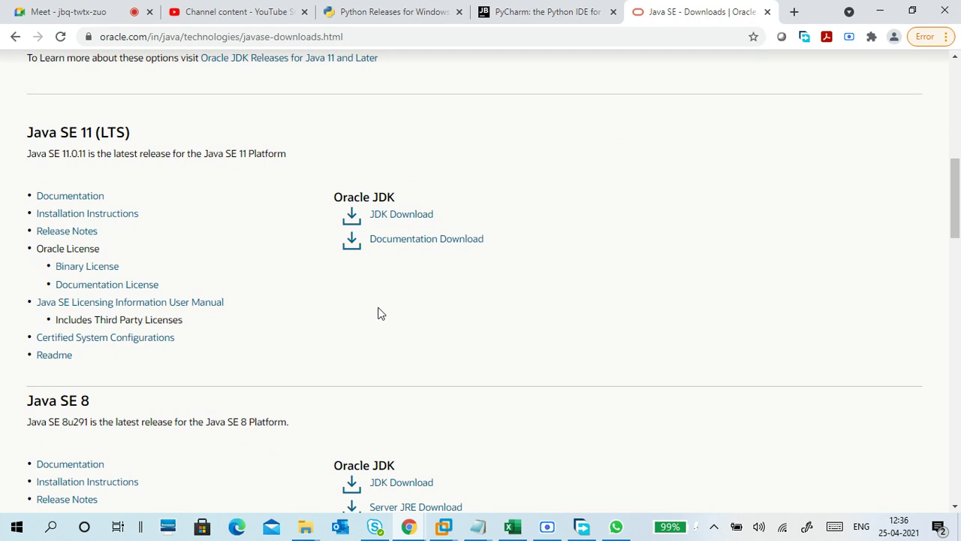
pyautogui.scroll(-1, 378, 313)
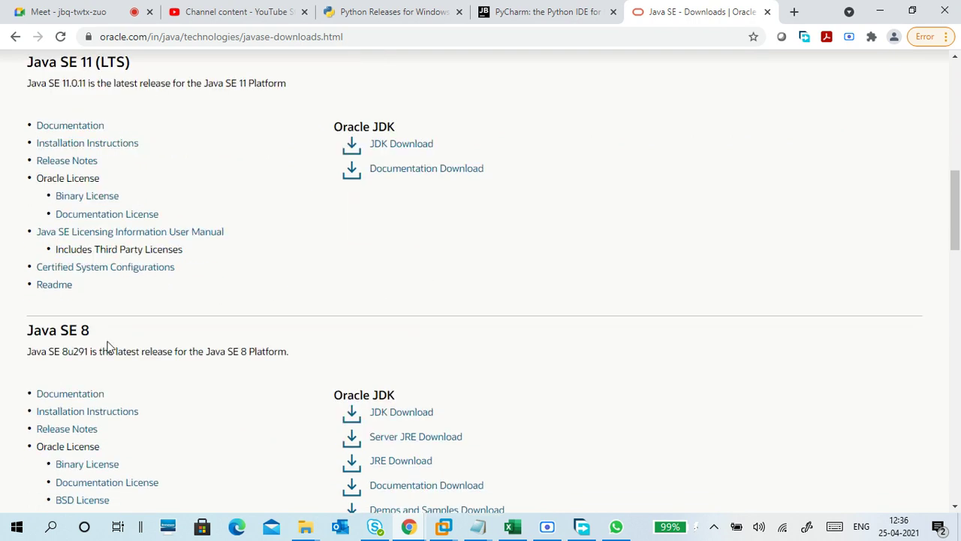
pyautogui.moveTo(61, 351); pyautogui.dragTo(91, 351)
pyautogui.scroll(1, 379, 292)
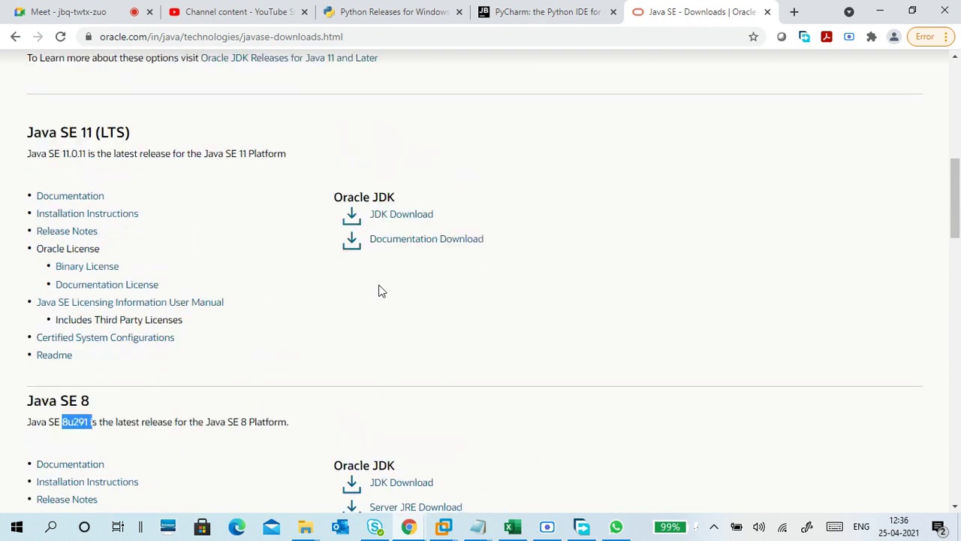
pyautogui.moveTo(54, 152); pyautogui.dragTo(88, 153)
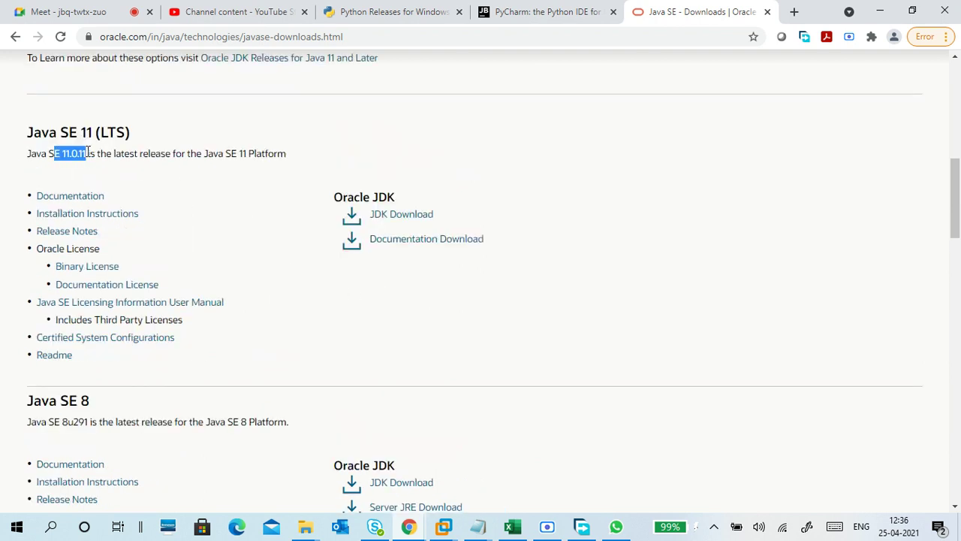
# Step: Load jenkins.io in a new tab
pyautogui.click(794, 12)
pyautogui.write('je')
pyautogui.press('Return')
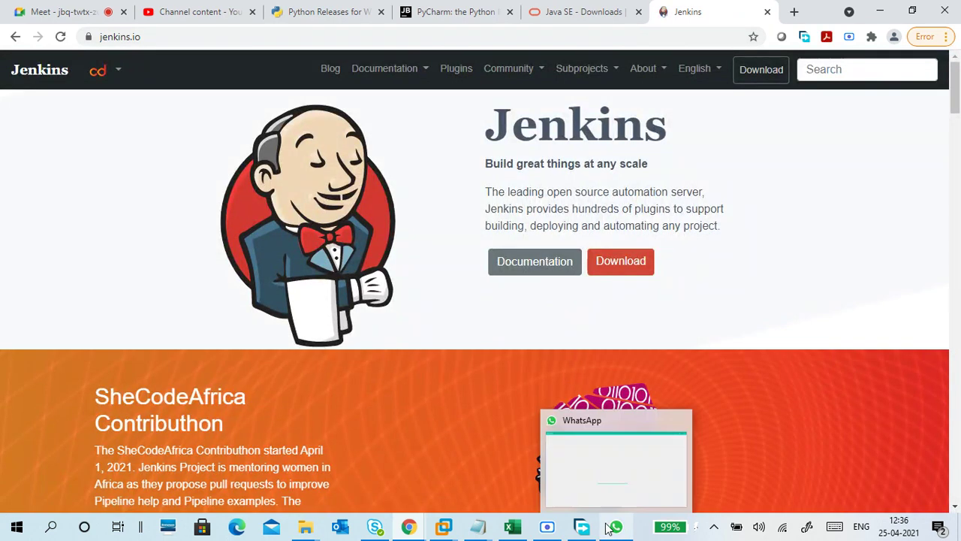
# Step: Launch Magnifier from a 'mag' Windows search and zoom the screen to 150%
pyautogui.click(639, 526)
pyautogui.press('super')
pyautogui.write('mag')
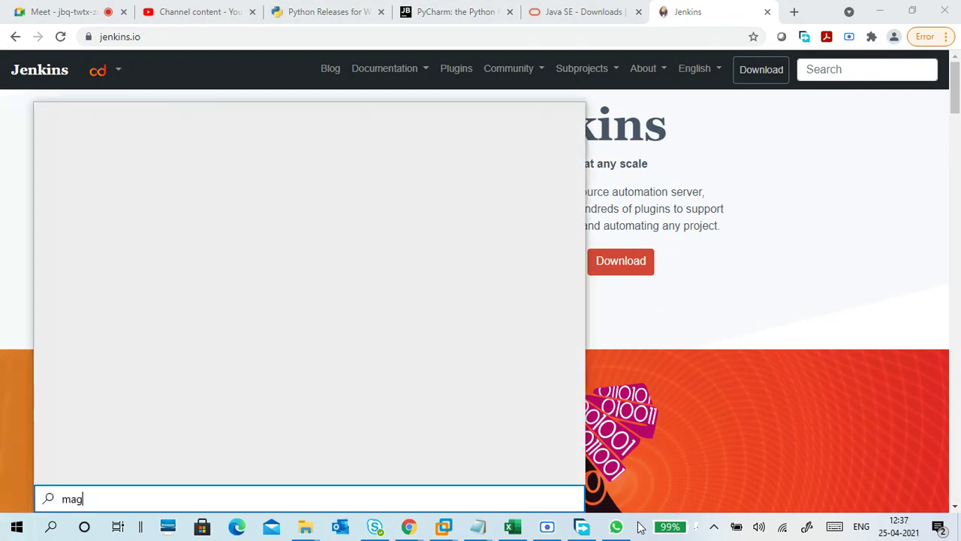
pyautogui.press('Return')
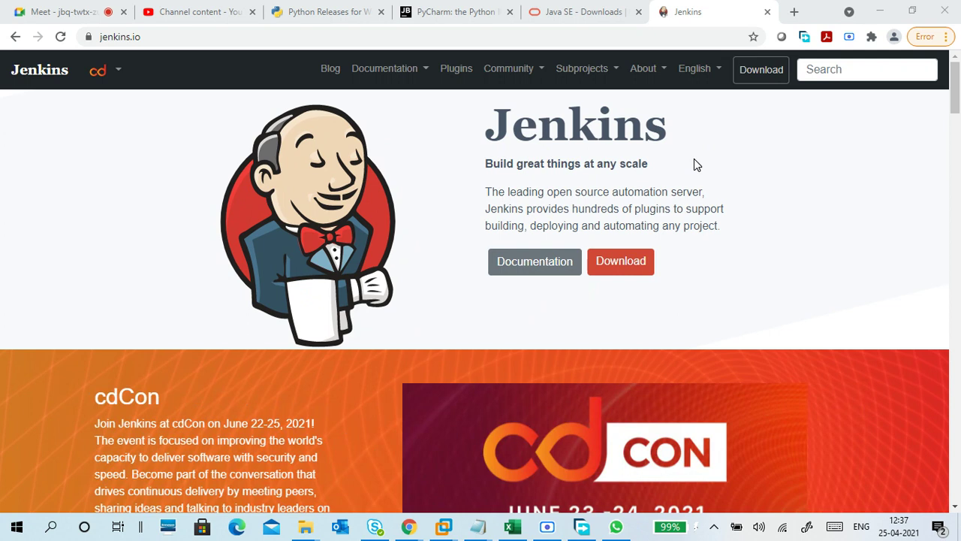
pyautogui.press('super+plus')
pyautogui.click(766, 83)
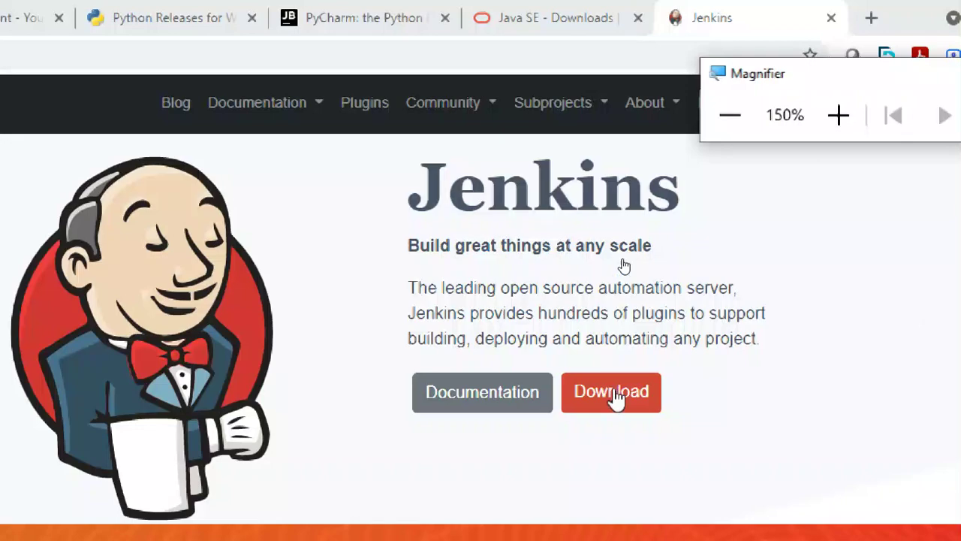
# Step: Open the Jenkins download page at 100% magnification and compare weekly 2.289 with LTS 2.277.3
pyautogui.click(611, 397)
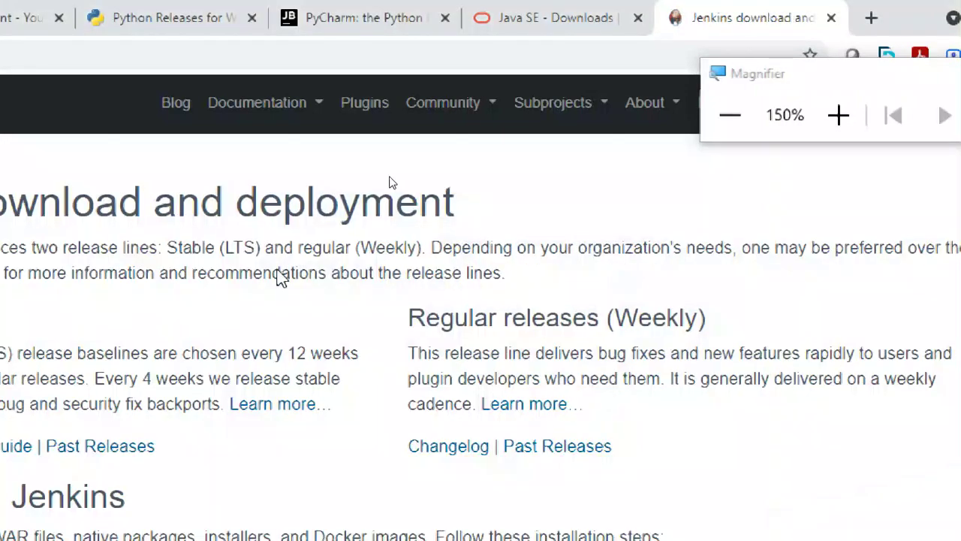
pyautogui.click(760, 115)
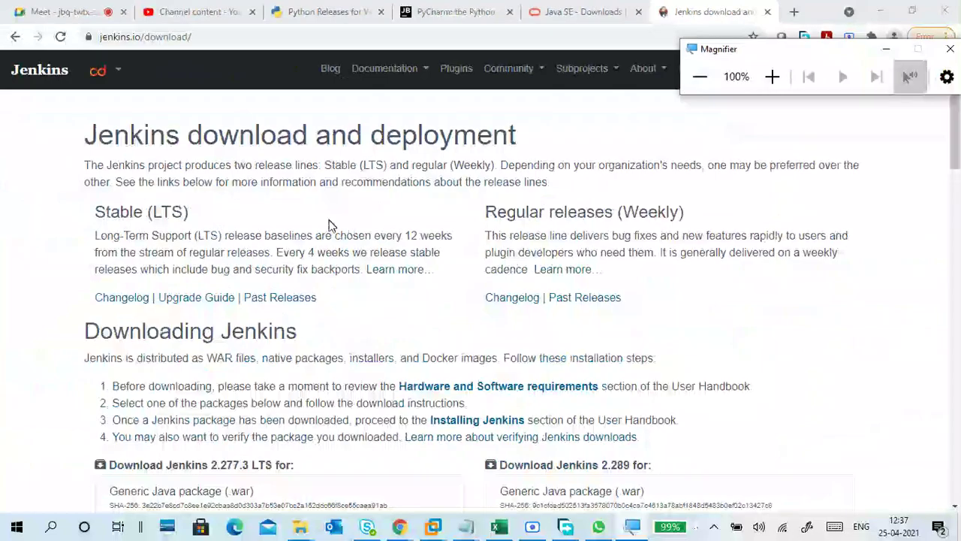
pyautogui.scroll(-3, 340, 280)
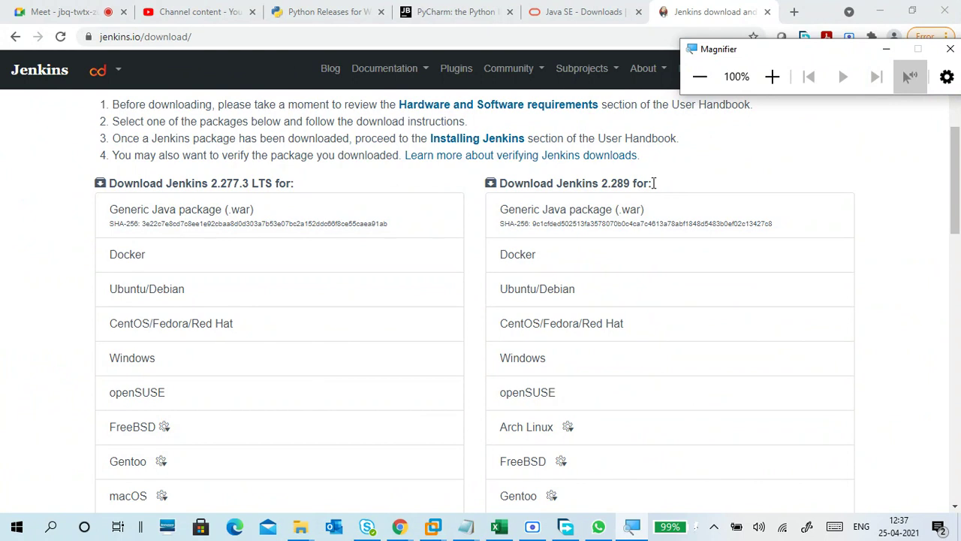
pyautogui.moveTo(659, 186); pyautogui.dragTo(603, 183)
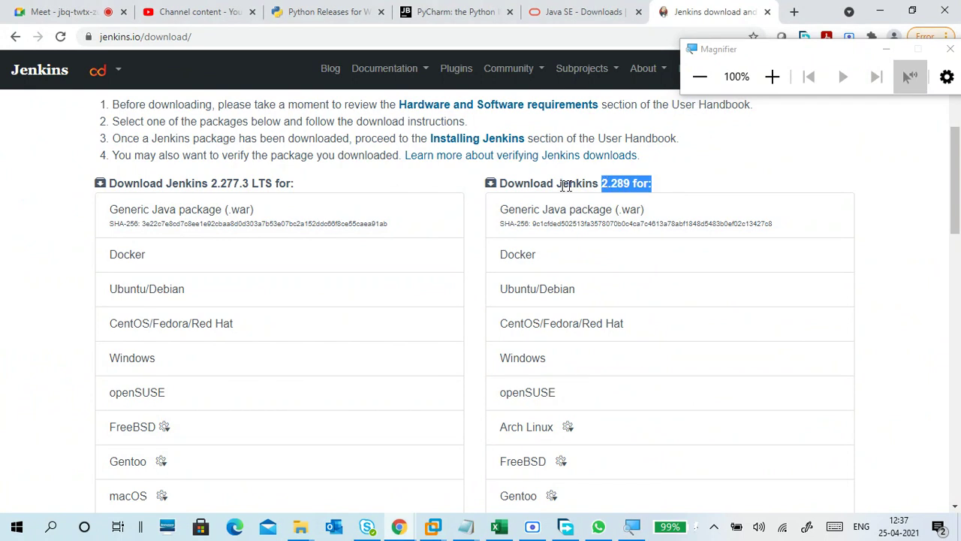
pyautogui.moveTo(295, 184); pyautogui.dragTo(208, 184)
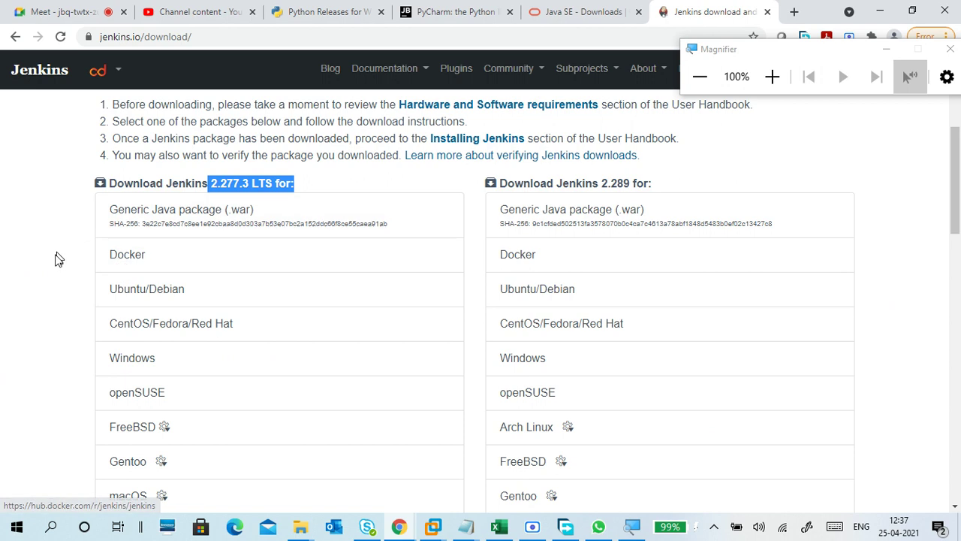
pyautogui.moveTo(617, 183); pyautogui.dragTo(636, 184)
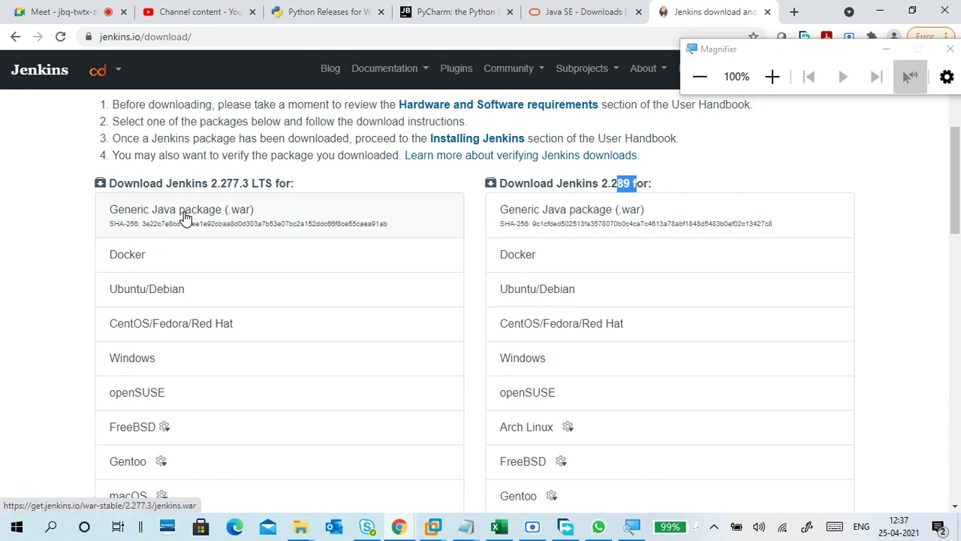
# Step: Scroll to the LTS list and download the Generic Java package (.war)
pyautogui.scroll(-4, 68, 270)
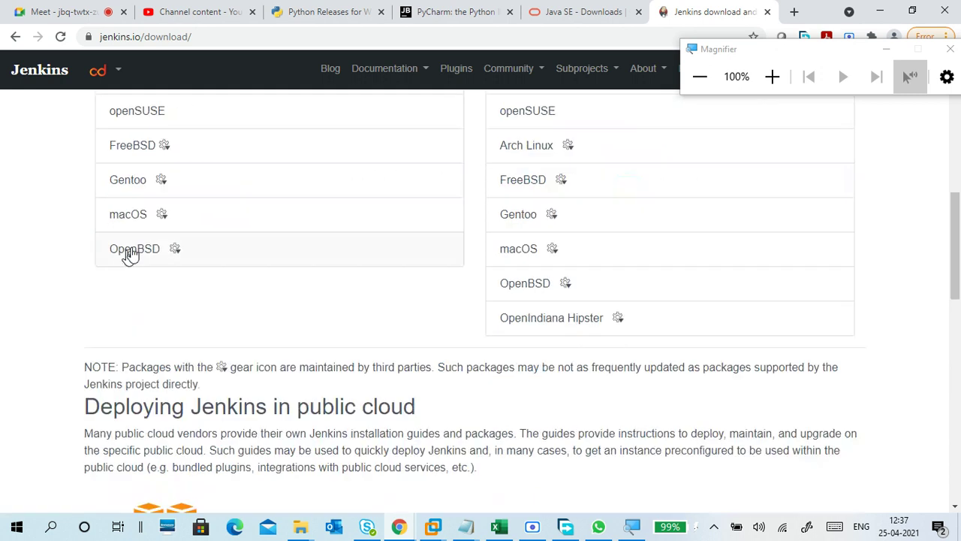
pyautogui.scroll(-12, 84, 312)
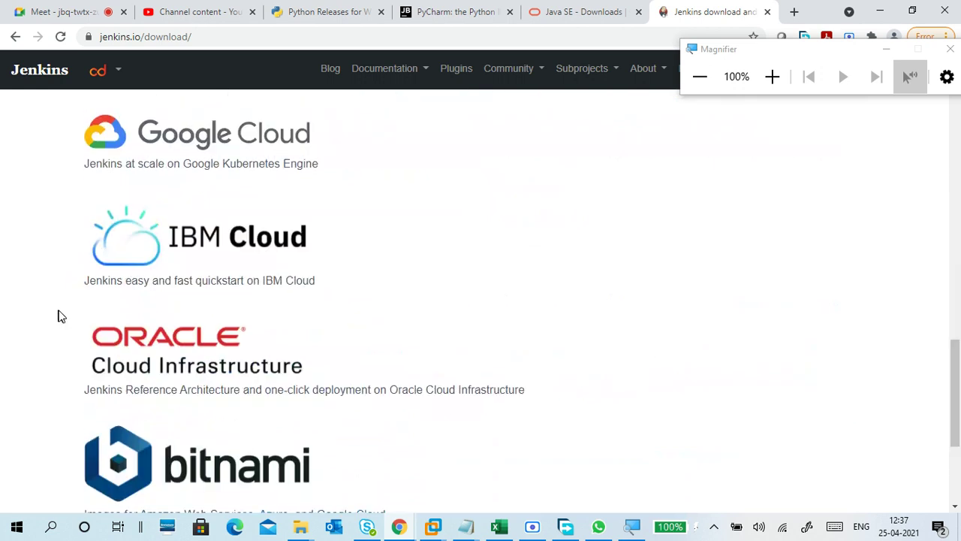
pyautogui.scroll(20, 60, 315)
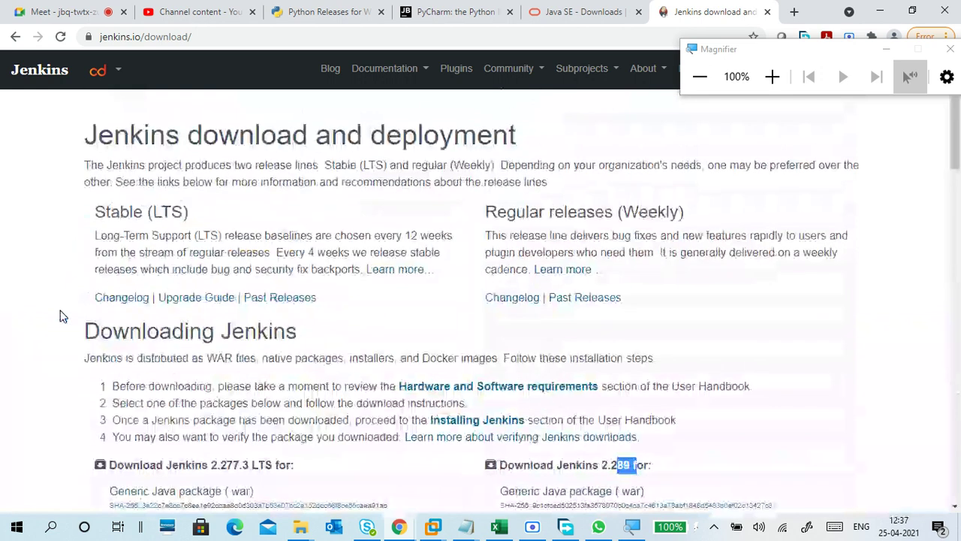
pyautogui.scroll(-2, 300, 240)
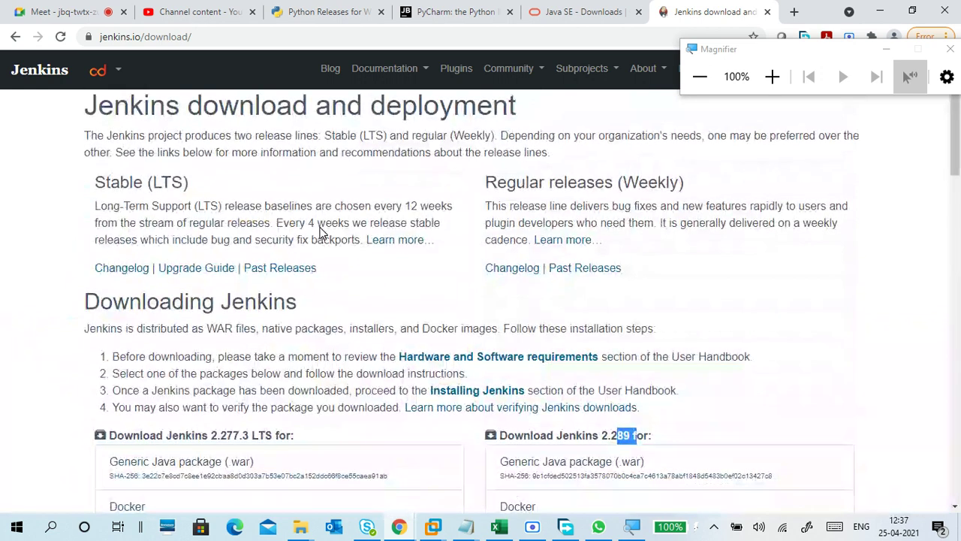
pyautogui.scroll(-2, 320, 235)
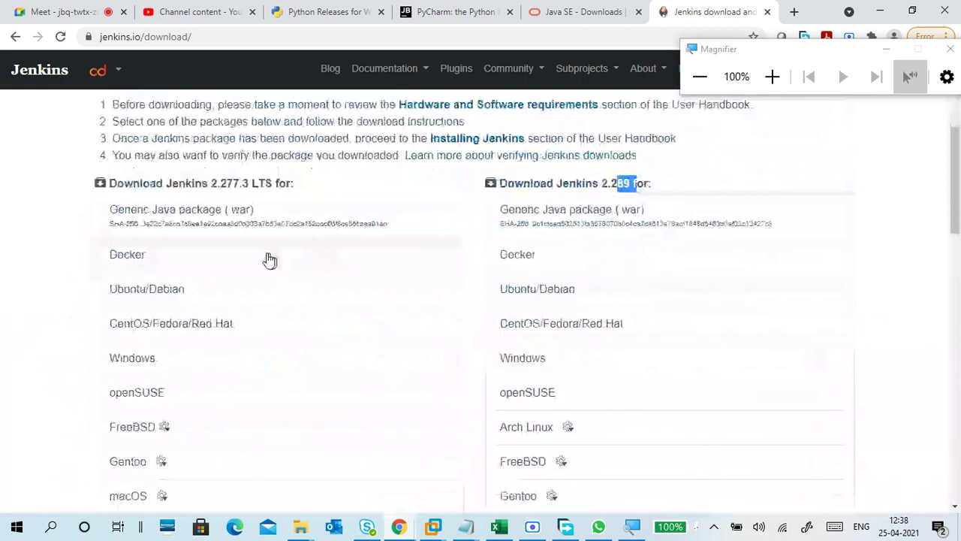
pyautogui.click(230, 223)
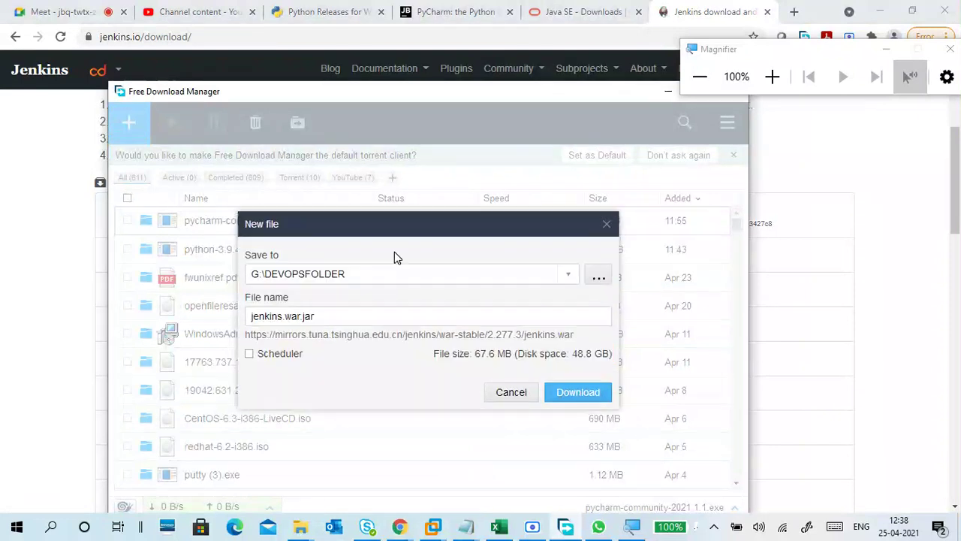
# Step: Cancel the jenkins.war save, minimise the screen recorder, and close Free Download Manager
pyautogui.click(506, 394)
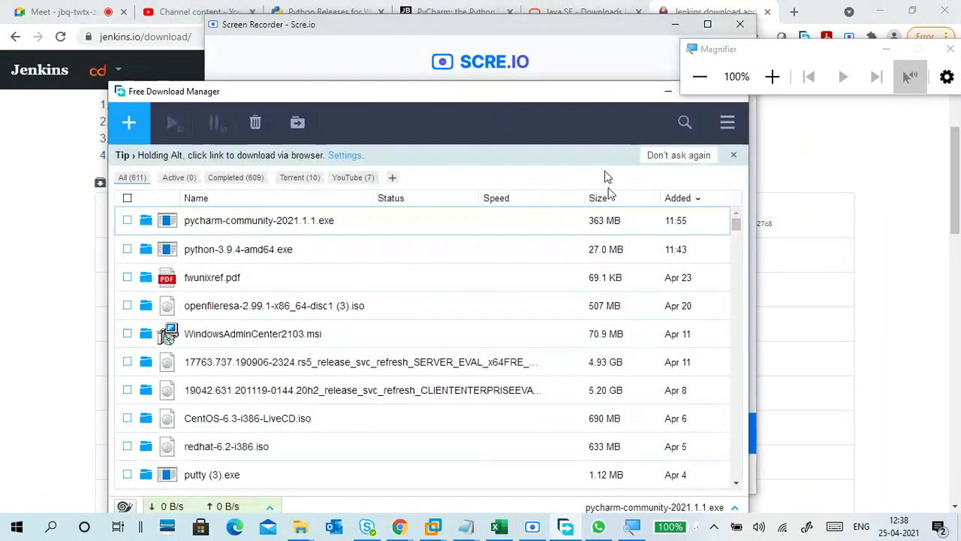
pyautogui.click(531, 526)
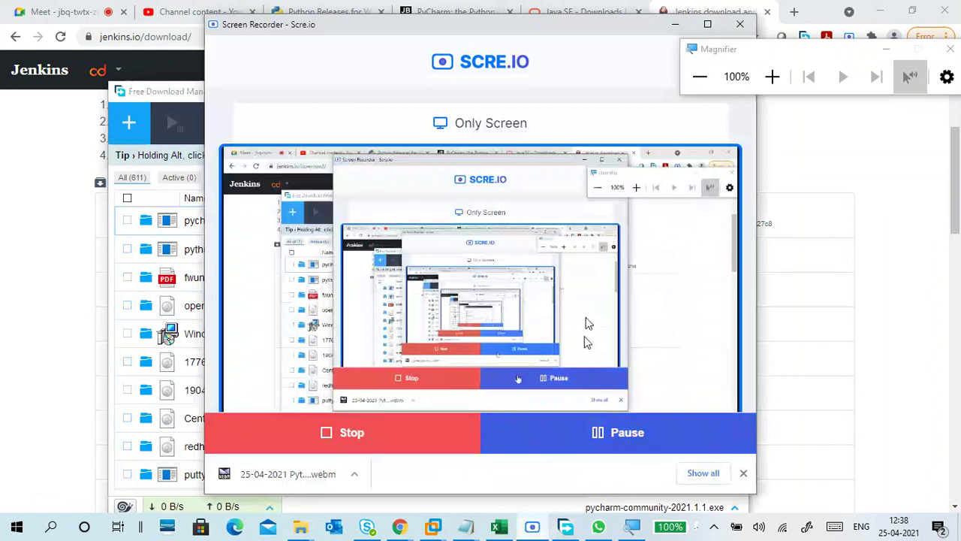
pyautogui.click(673, 24)
pyautogui.moveTo(625, 94); pyautogui.dragTo(483, 106)
pyautogui.click(582, 105)
# Step: Cancel the Save As prompt for jenkins.war and look over the Jenkins download page
pyautogui.click(766, 435)
pyautogui.scroll(1, 368, 229)
pyautogui.scroll(3, 368, 230)
pyautogui.moveTo(714, 49); pyautogui.dragTo(789, 169)
pyautogui.scroll(-2, 391, 232)
pyautogui.scroll(-1, 391, 232)
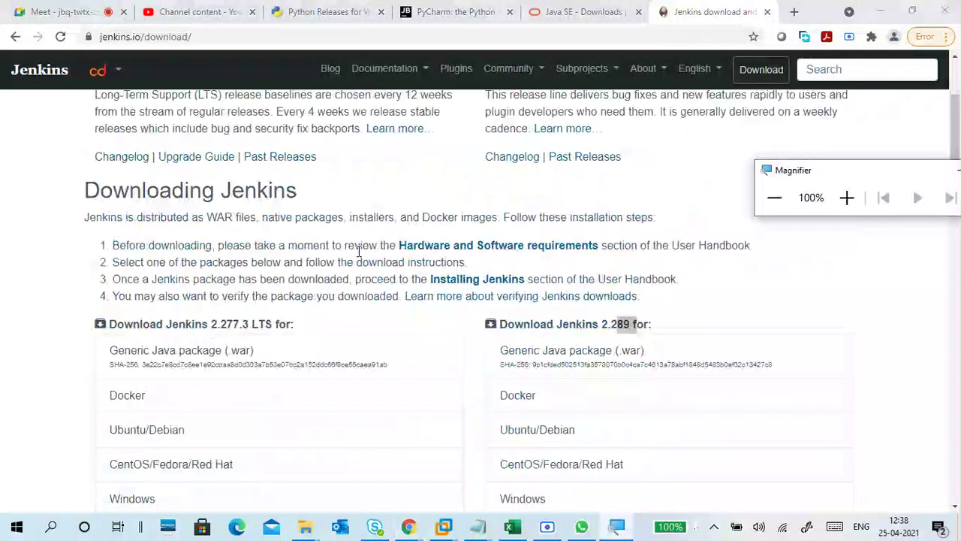
pyautogui.scroll(-1, 359, 252)
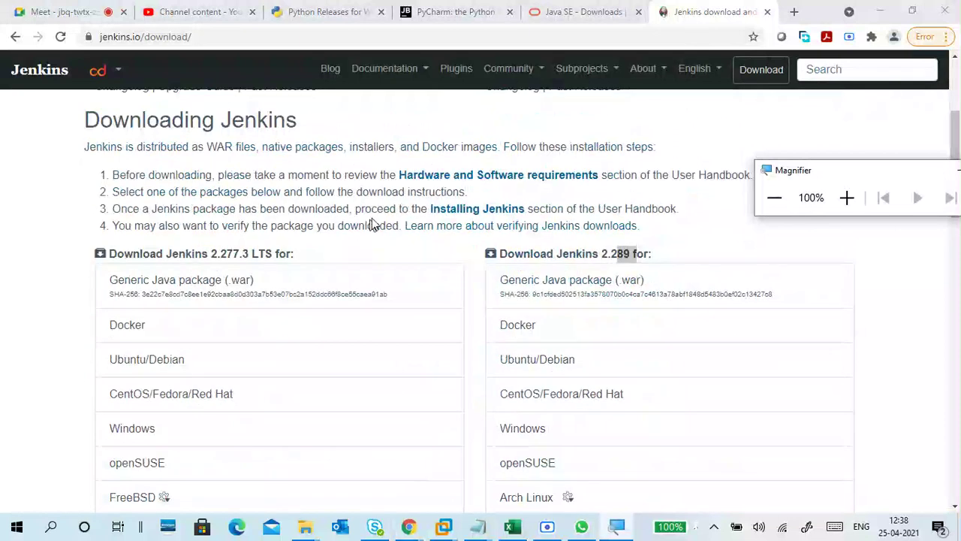
# Step: Go from the Jenkins hardware and software requirements to the WAR files installation page
pyautogui.click(475, 182)
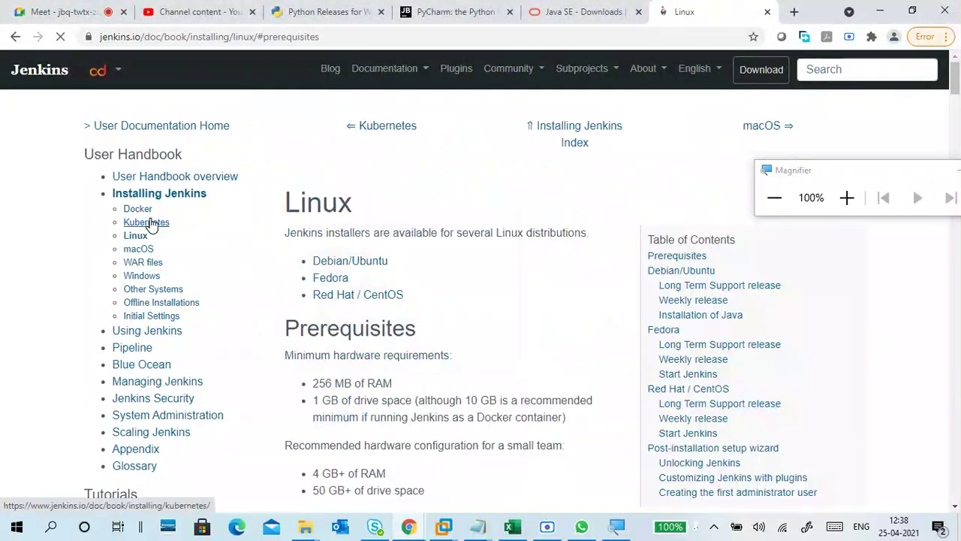
pyautogui.scroll(2, 361, 242)
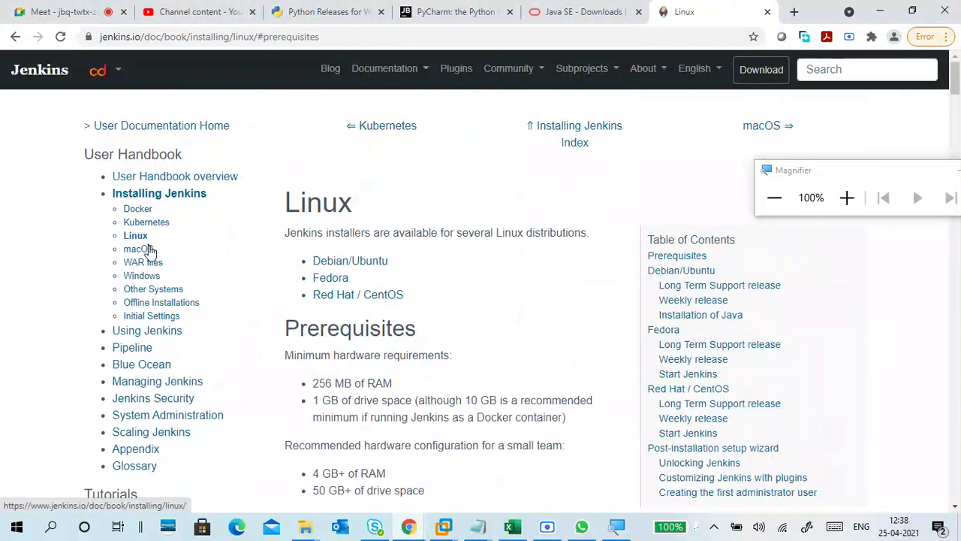
pyautogui.click(152, 267)
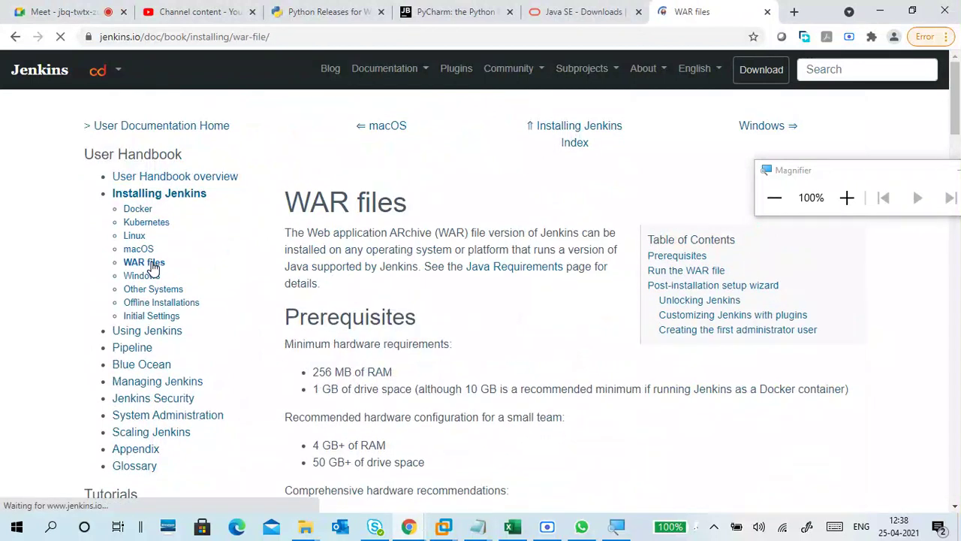
pyautogui.scroll(-2, 463, 319)
pyautogui.moveTo(334, 228); pyautogui.dragTo(423, 311)
# Step: Scroll to Software requirements and follow the link to the Java requirements page
pyautogui.scroll(-3, 413, 304)
pyautogui.moveTo(351, 222); pyautogui.dragTo(396, 239)
pyautogui.scroll(-1, 410, 279)
pyautogui.scroll(-4, 410, 280)
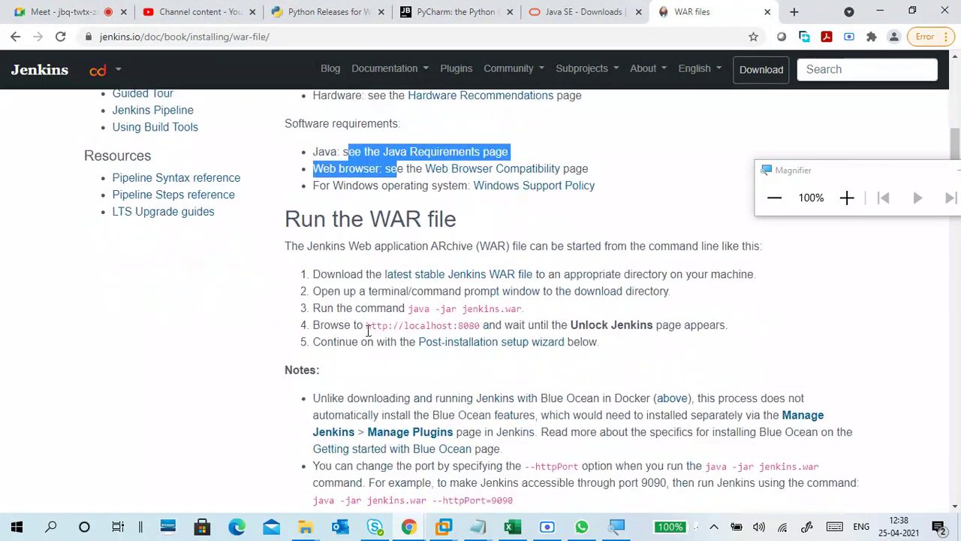
pyautogui.scroll(5, 368, 330)
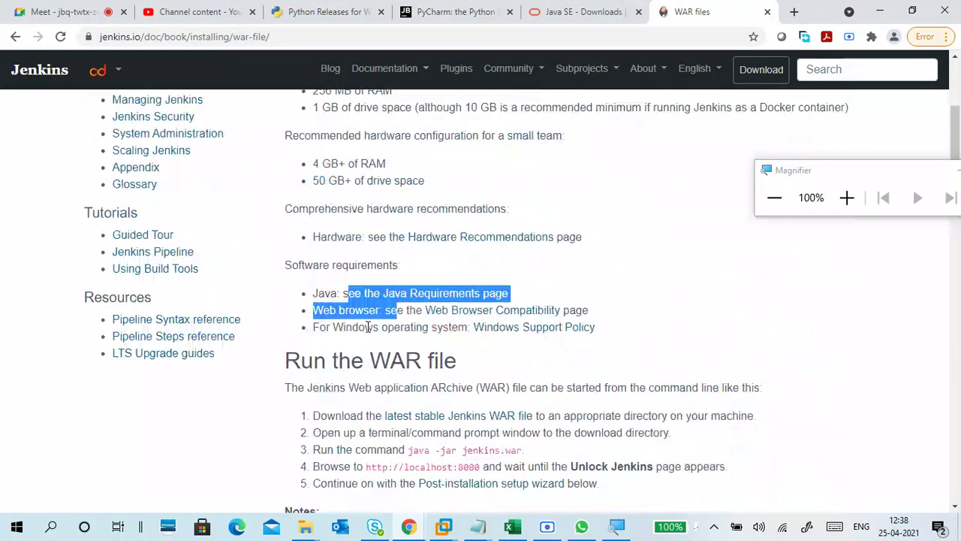
pyautogui.click(366, 290)
# Step: Highlight the Java 8 and Java 11 runtime support lines on the Jenkins Java requirements page
pyautogui.click(428, 296)
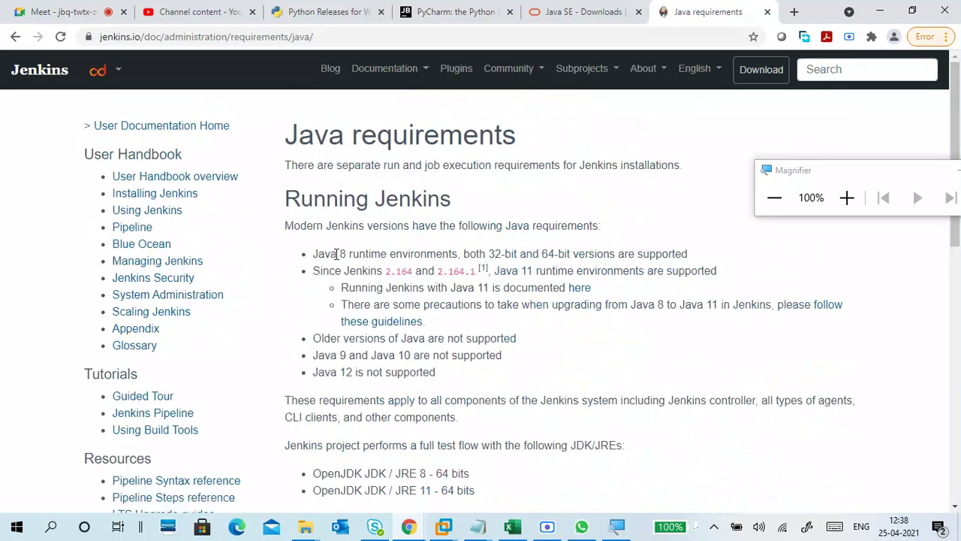
pyautogui.moveTo(336, 253); pyautogui.dragTo(313, 254)
pyautogui.moveTo(498, 251); pyautogui.dragTo(695, 256)
pyautogui.scroll(-2, 556, 272)
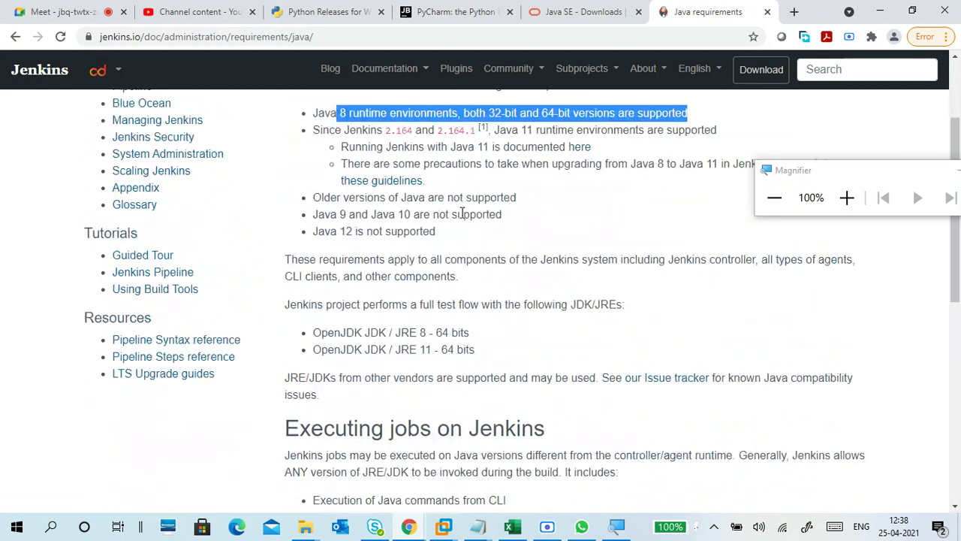
pyautogui.scroll(1, 461, 218)
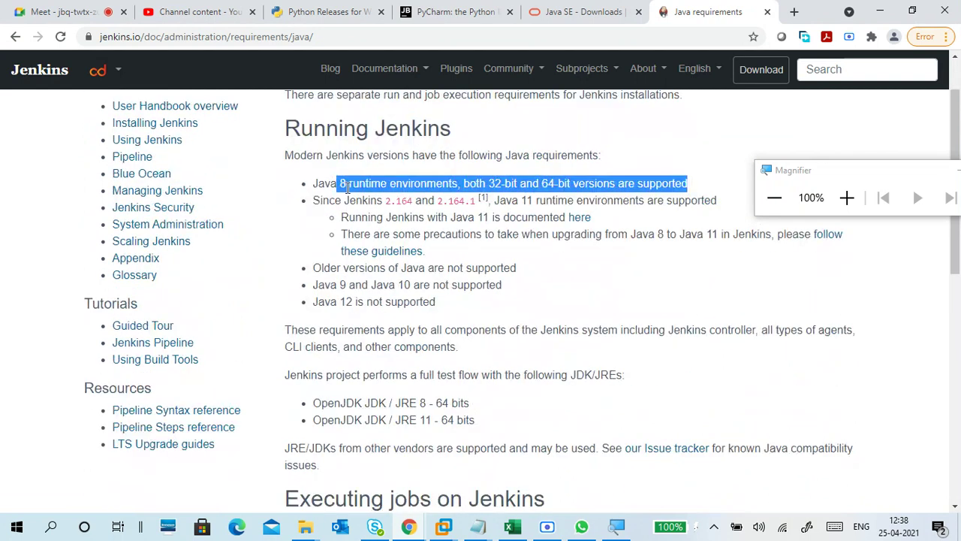
pyautogui.moveTo(516, 201); pyautogui.dragTo(702, 212)
pyautogui.moveTo(310, 188); pyautogui.dragTo(439, 185)
pyautogui.moveTo(513, 201); pyautogui.dragTo(610, 213)
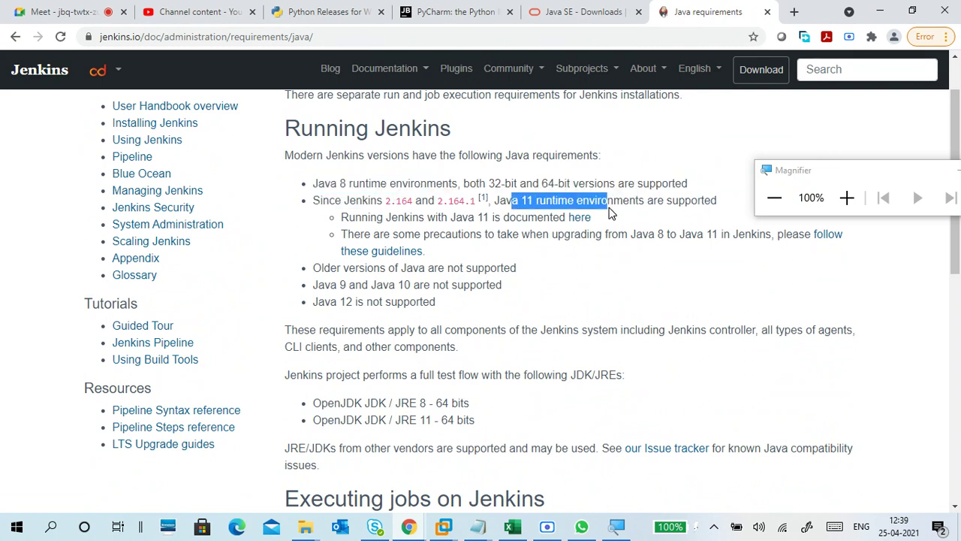
# Step: Highlight the unsupported Java 9, 10 and 12 bullets, then re-mark Java 8 and 11
pyautogui.moveTo(338, 285); pyautogui.dragTo(469, 292)
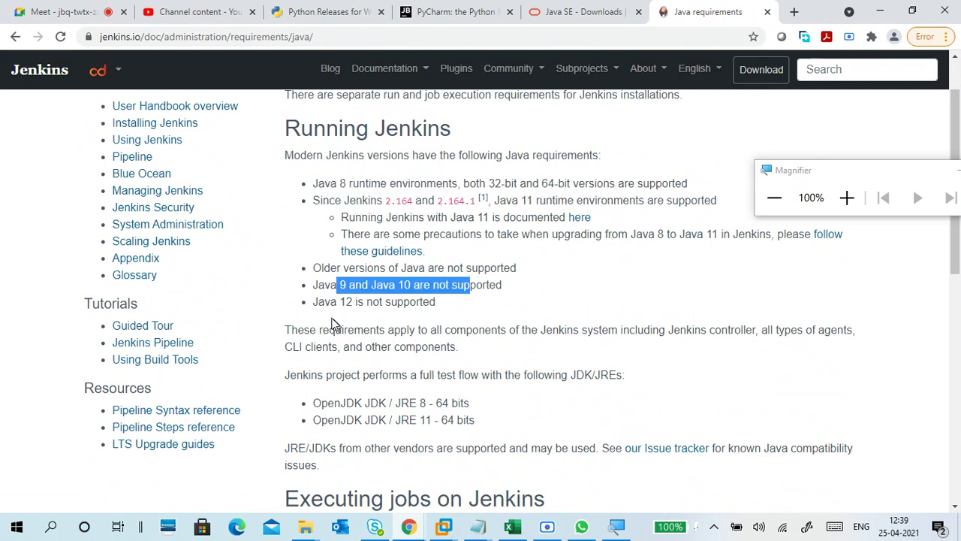
pyautogui.moveTo(330, 301); pyautogui.dragTo(306, 285)
pyautogui.click(459, 308)
pyautogui.click(456, 310)
pyautogui.moveTo(454, 308); pyautogui.dragTo(309, 268)
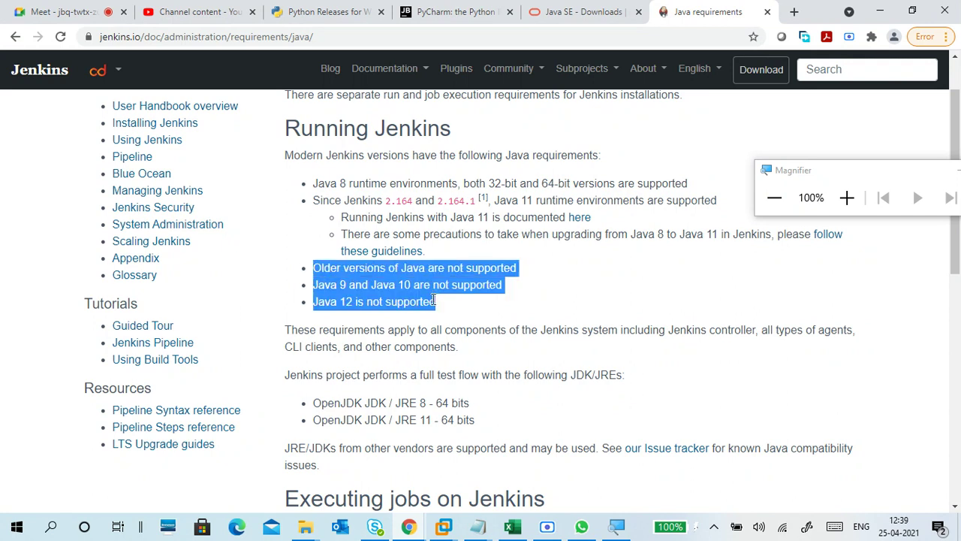
pyautogui.click(419, 300)
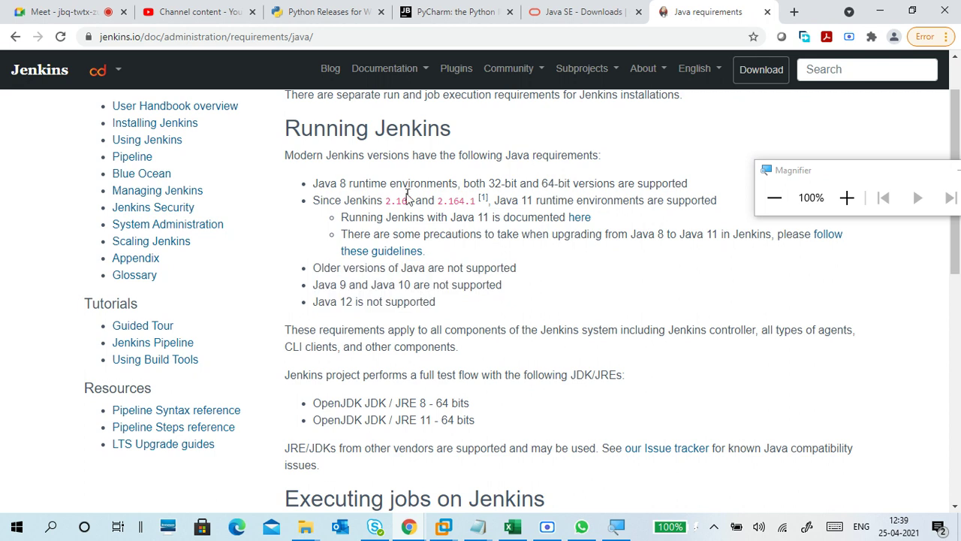
pyautogui.moveTo(330, 183); pyautogui.dragTo(443, 188)
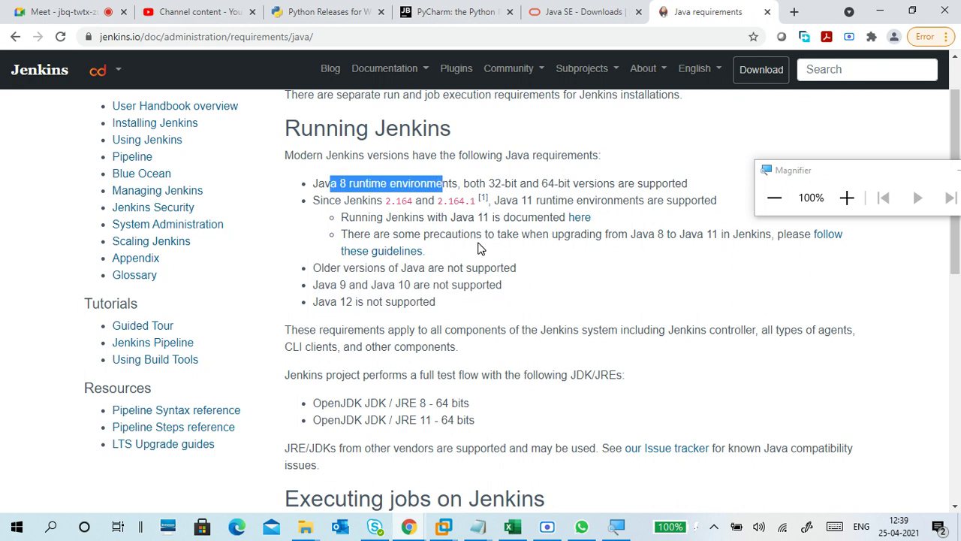
pyautogui.moveTo(514, 199); pyautogui.dragTo(572, 202)
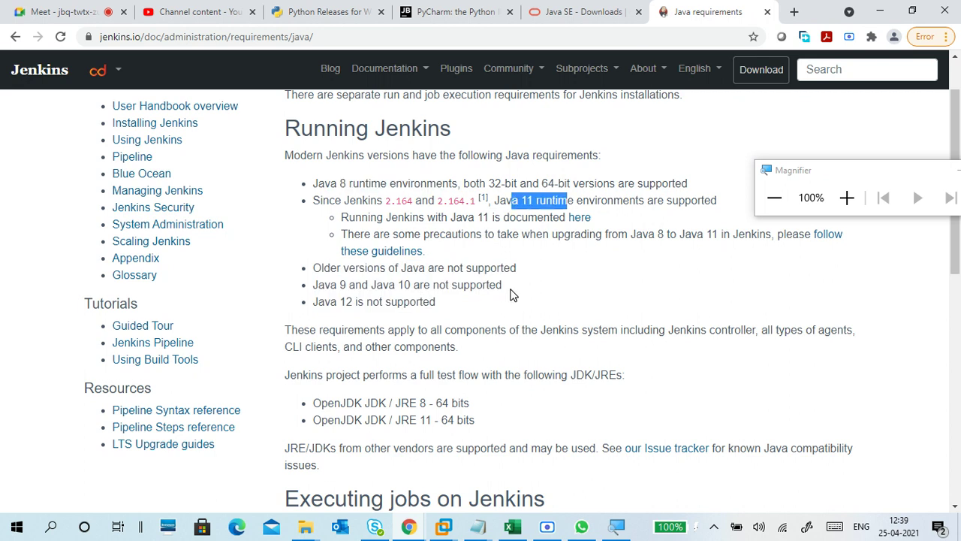
# Step: Note the OpenJDK JDK / JRE 8 64-bit line, then return to the Oracle Java SE Downloads tab
pyautogui.scroll(-2, 509, 295)
pyautogui.scroll(1, 502, 299)
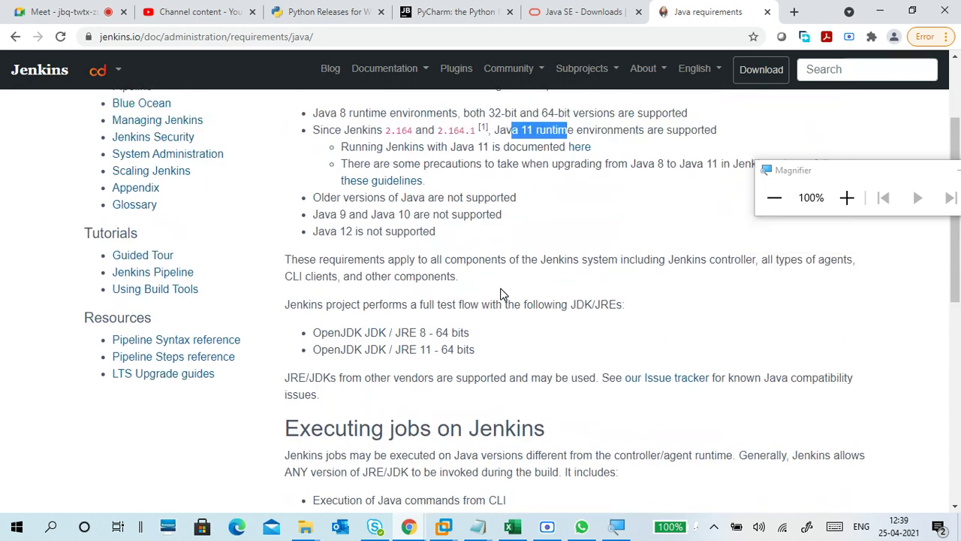
pyautogui.moveTo(313, 350); pyautogui.dragTo(316, 330)
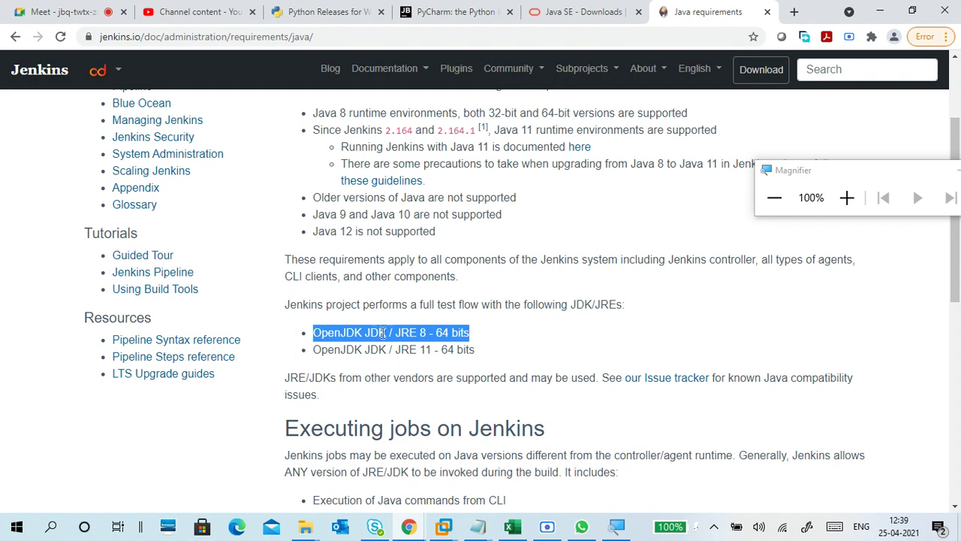
pyautogui.scroll(-3, 388, 332)
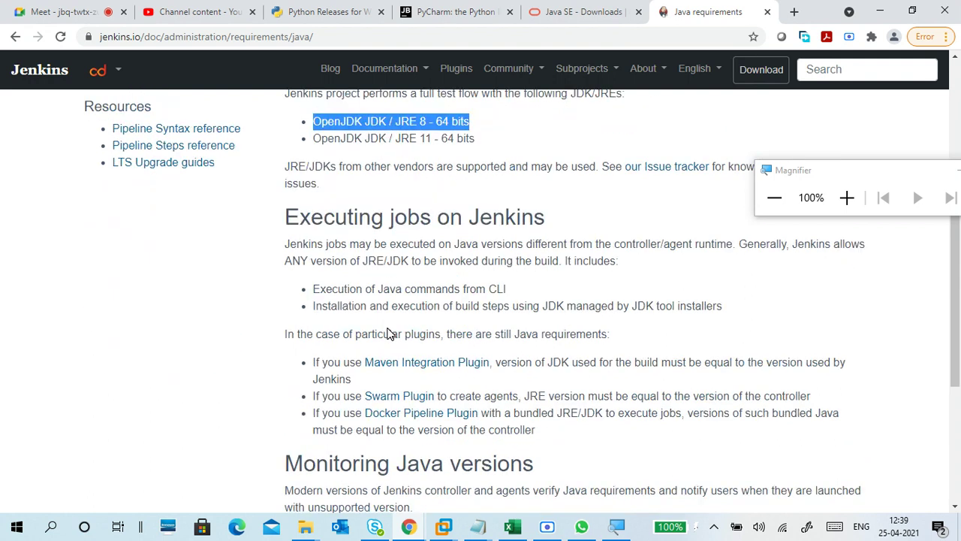
pyautogui.click(577, 7)
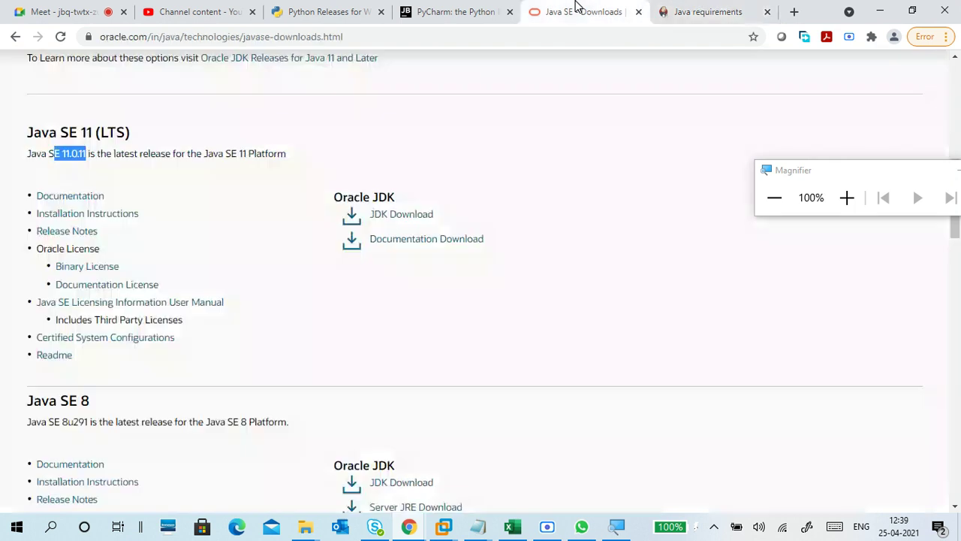
# Step: Open the Java SE 11 JDK downloads page and locate the 152.05 MB Windows x64 Installer
pyautogui.click(410, 214)
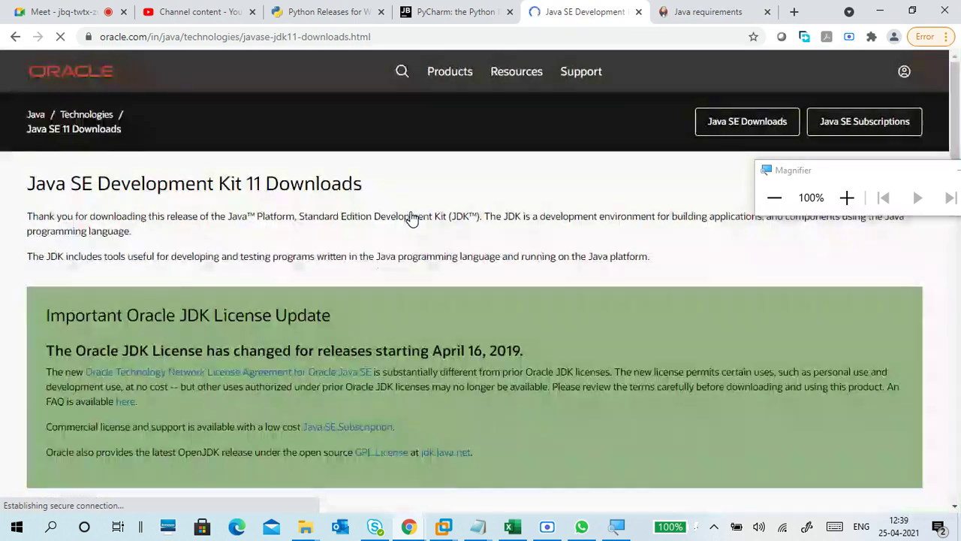
pyautogui.scroll(-7, 399, 248)
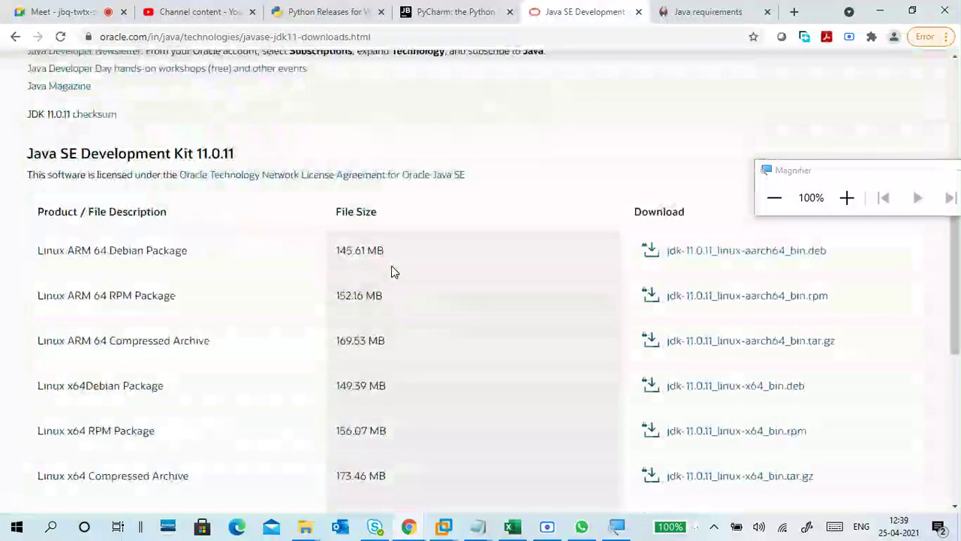
pyautogui.scroll(-5, 288, 320)
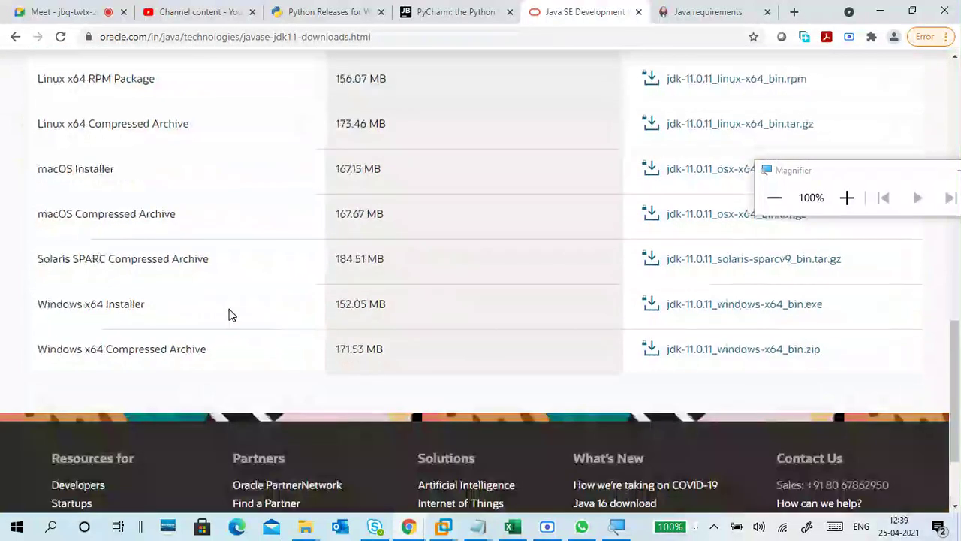
pyautogui.moveTo(41, 304); pyautogui.dragTo(448, 309)
pyautogui.click(680, 332)
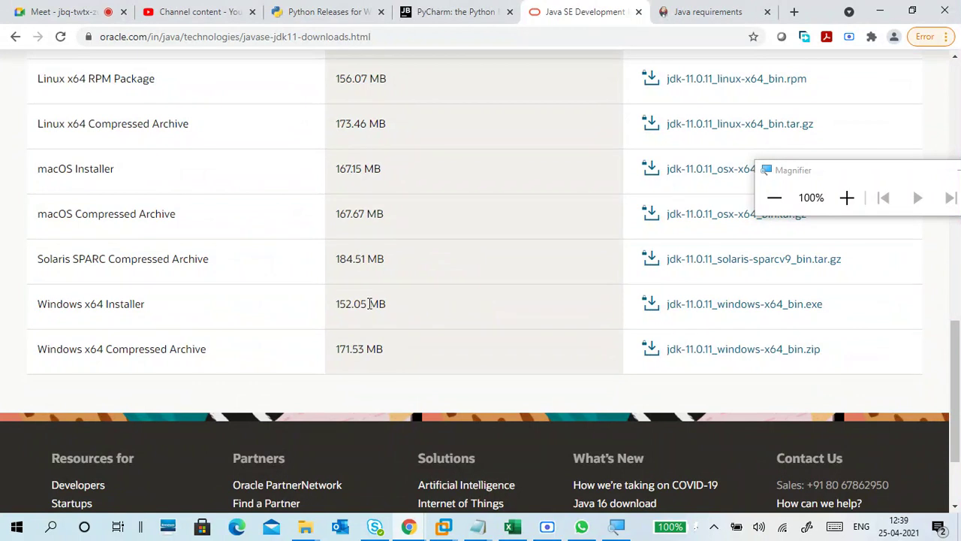
pyautogui.moveTo(334, 305); pyautogui.dragTo(413, 306)
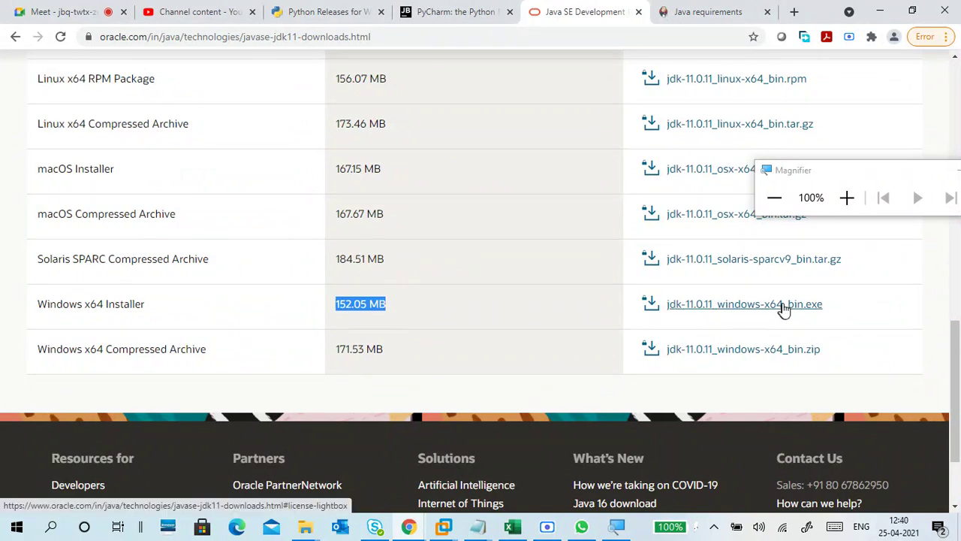
# Step: Accept the Oracle license and download jdk-11.0.11_windows-x64_bin.exe
pyautogui.click(728, 308)
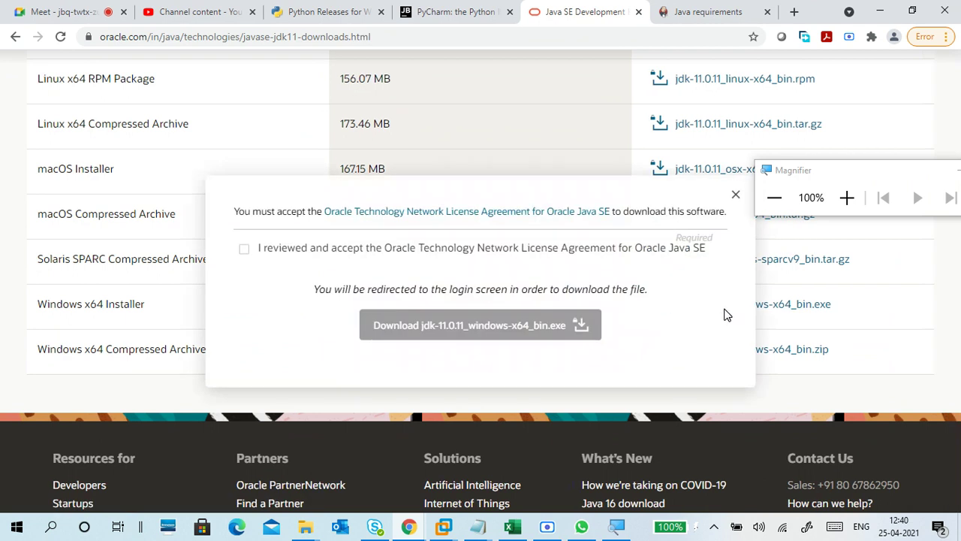
pyautogui.click(245, 250)
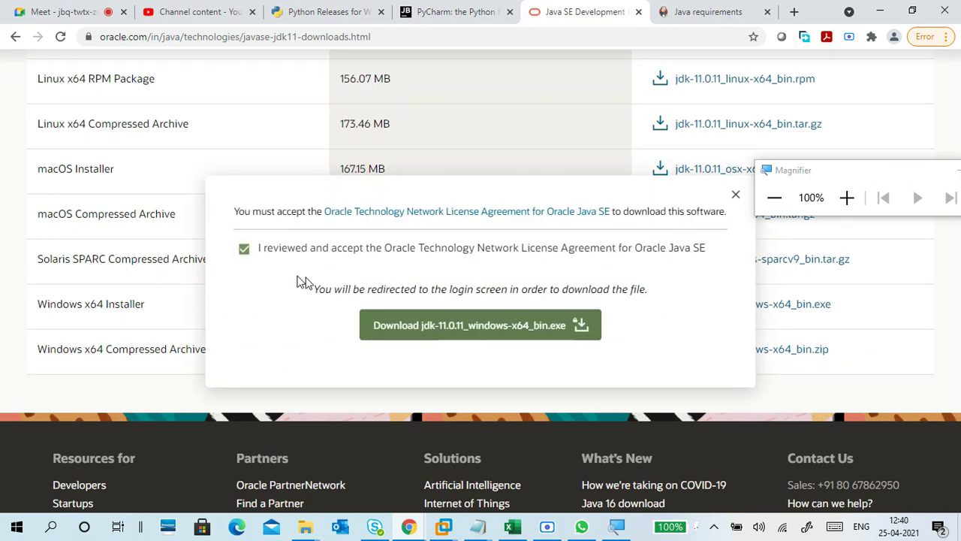
pyautogui.click(453, 325)
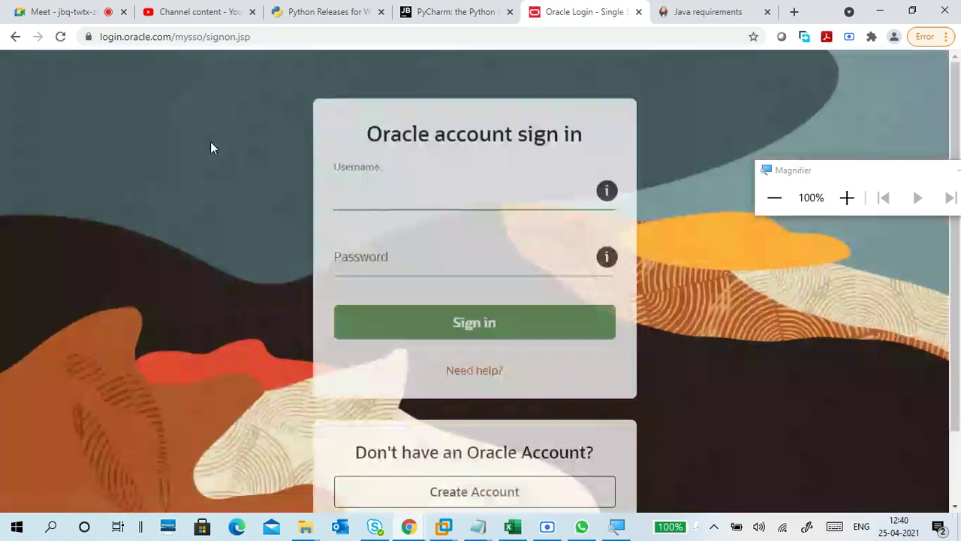
# Step: Enter the account e-mail as username and the account password, and submit the Oracle sign-in
pyautogui.click(350, 193)
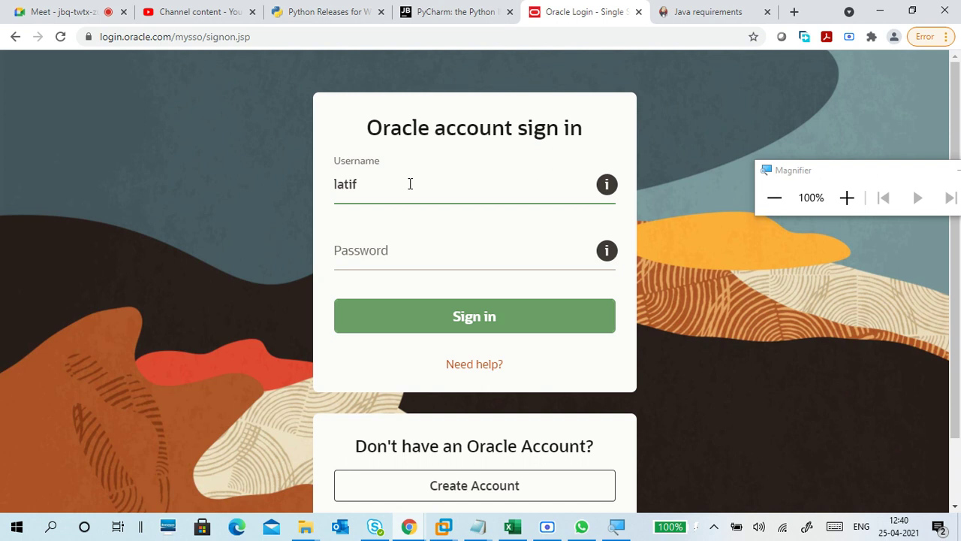
pyautogui.moveTo(842, 174); pyautogui.dragTo(784, 160)
pyautogui.click(473, 187)
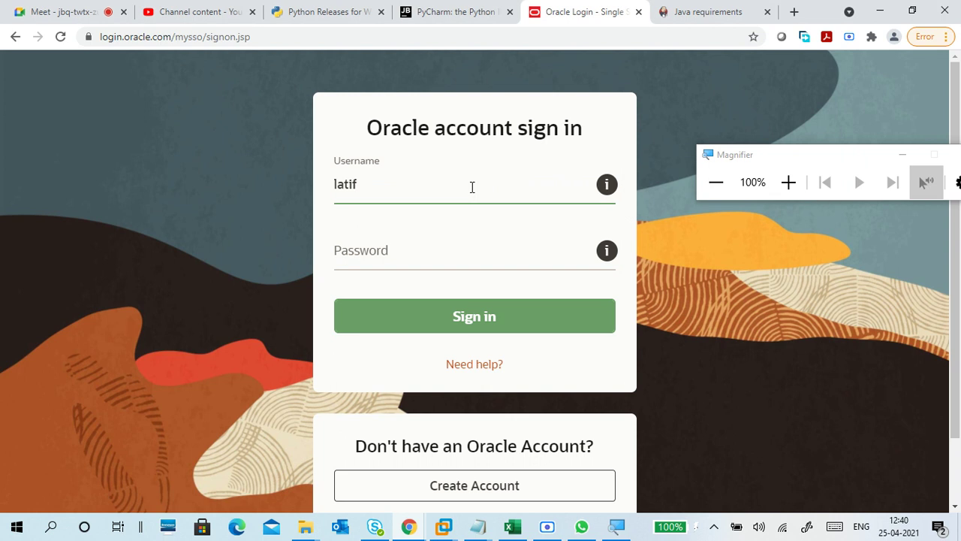
pyautogui.press('BackSpace')
pyautogui.press('BackSpace')
pyautogui.press('BackSpace')
pyautogui.press('Tab')
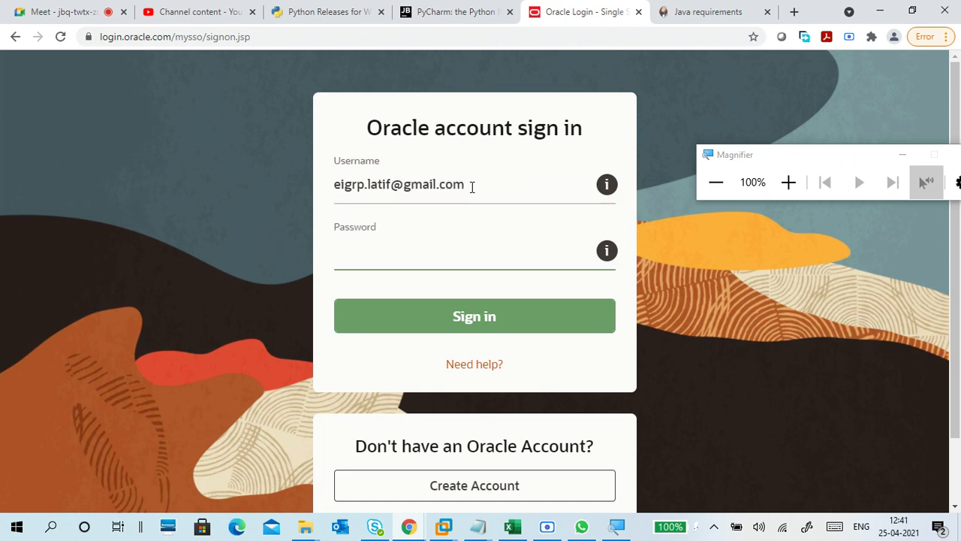
pyautogui.write('•••')
pyautogui.press('Return')
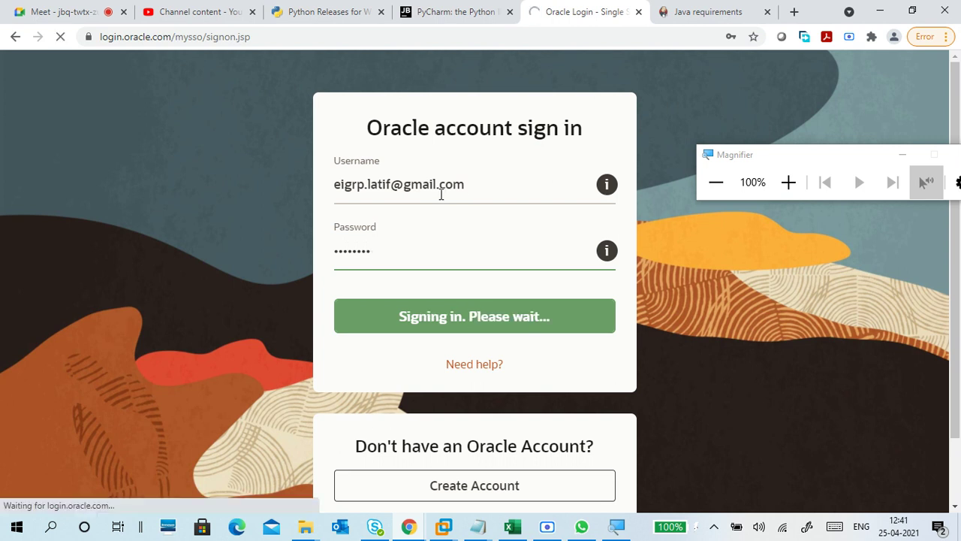
pyautogui.moveTo(467, 187); pyautogui.dragTo(338, 187)
pyautogui.click(476, 188)
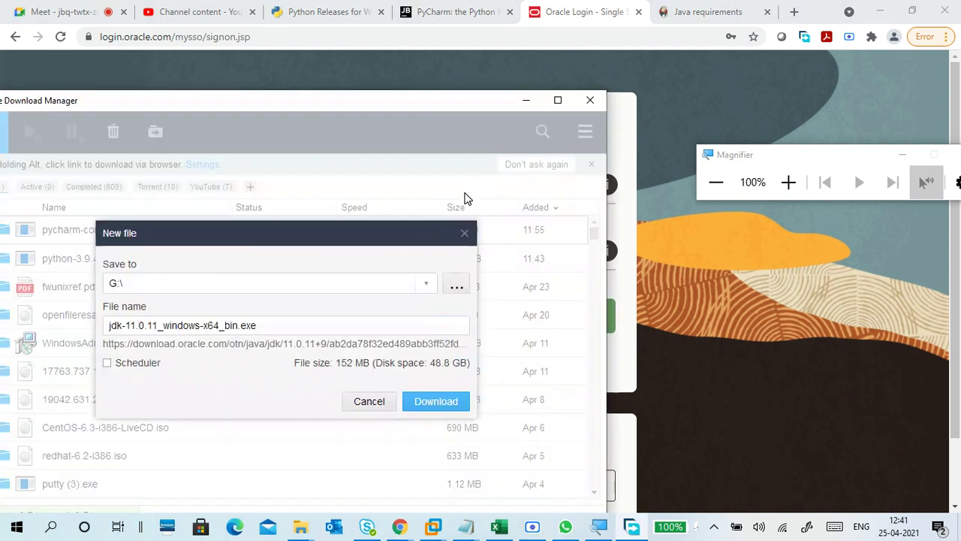
# Step: Save the JDK installer download to G:\DEVOPSFOLDER and minimise Free Download Manager
pyautogui.click(426, 284)
pyautogui.click(393, 310)
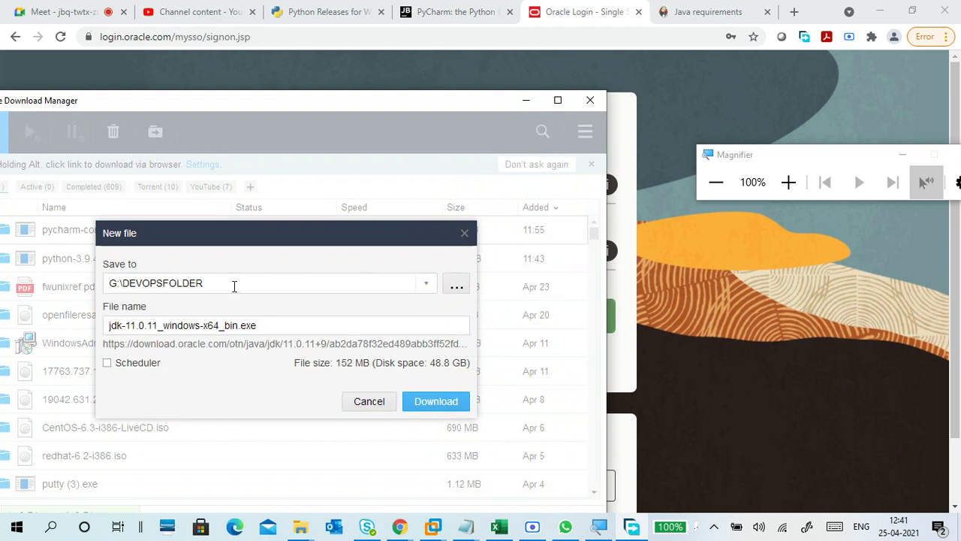
pyautogui.click(423, 404)
pyautogui.moveTo(254, 108); pyautogui.dragTo(526, 100)
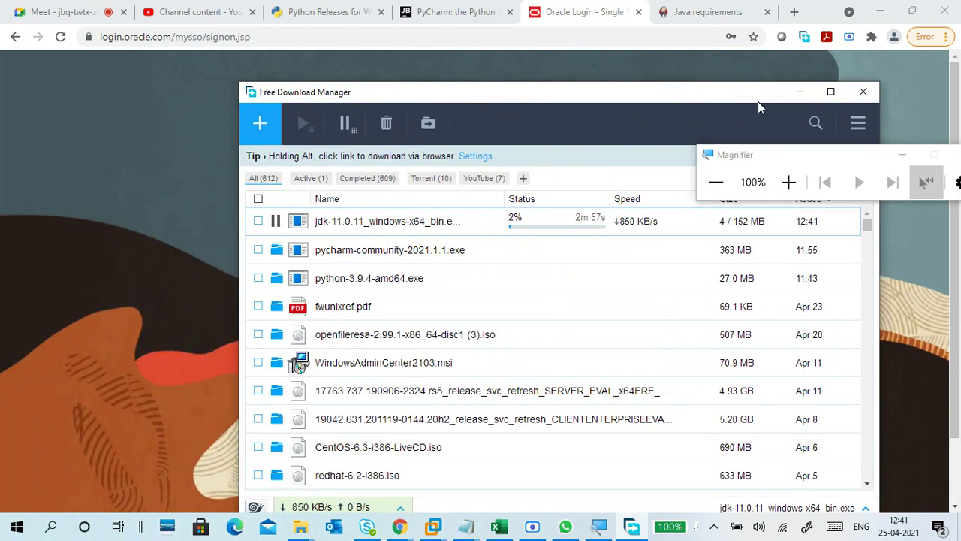
pyautogui.click(796, 92)
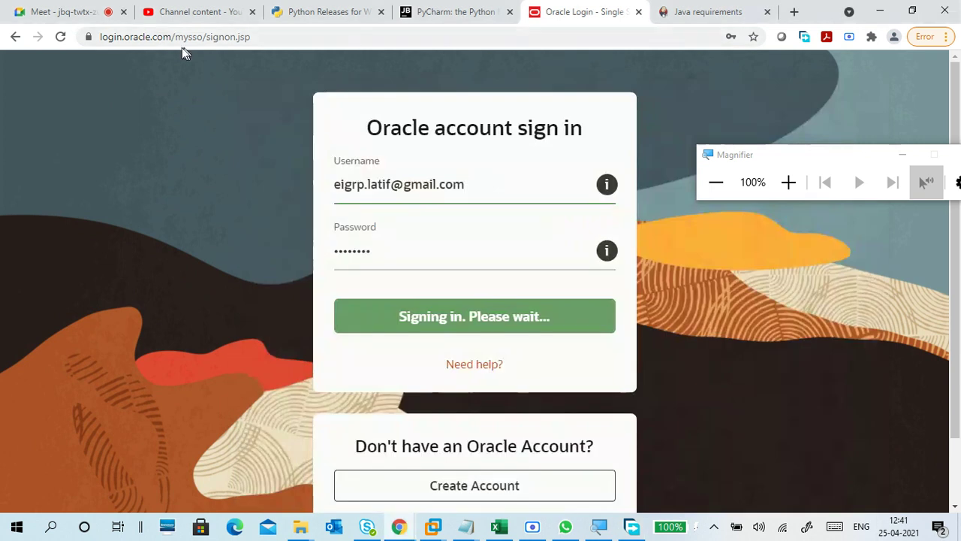
# Step: In a new browser tab, switch to a different signed-in Google account
pyautogui.click(188, 11)
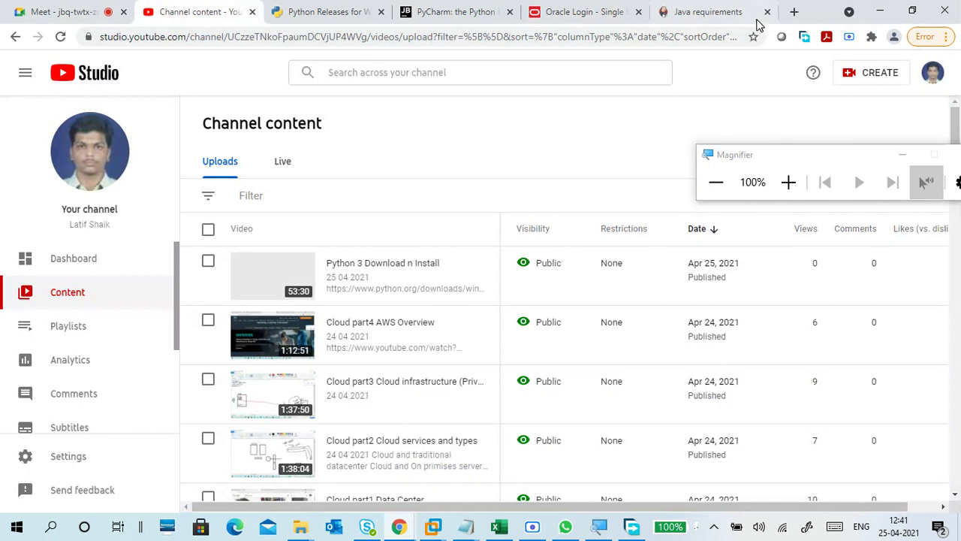
pyautogui.click(794, 12)
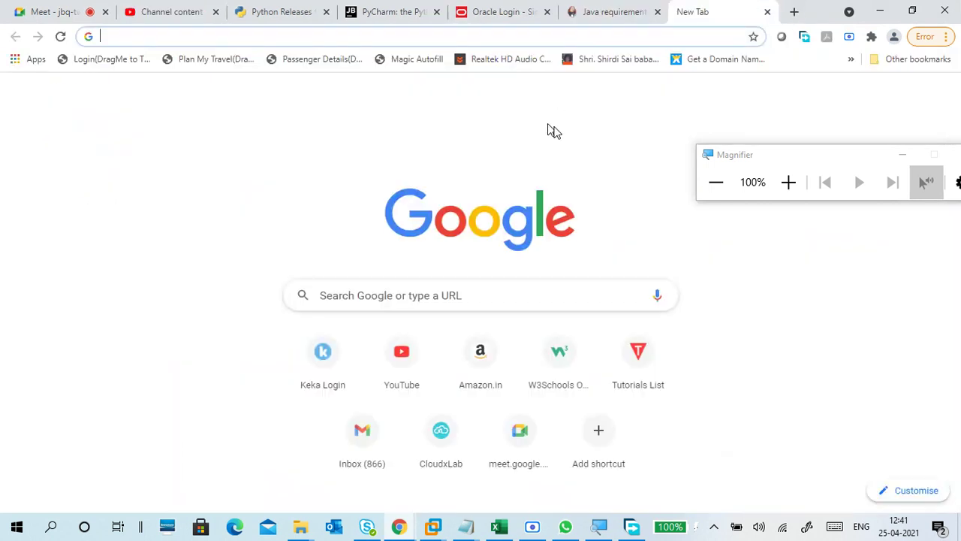
pyautogui.moveTo(770, 156); pyautogui.dragTo(556, 85)
pyautogui.click(904, 96)
pyautogui.click(937, 95)
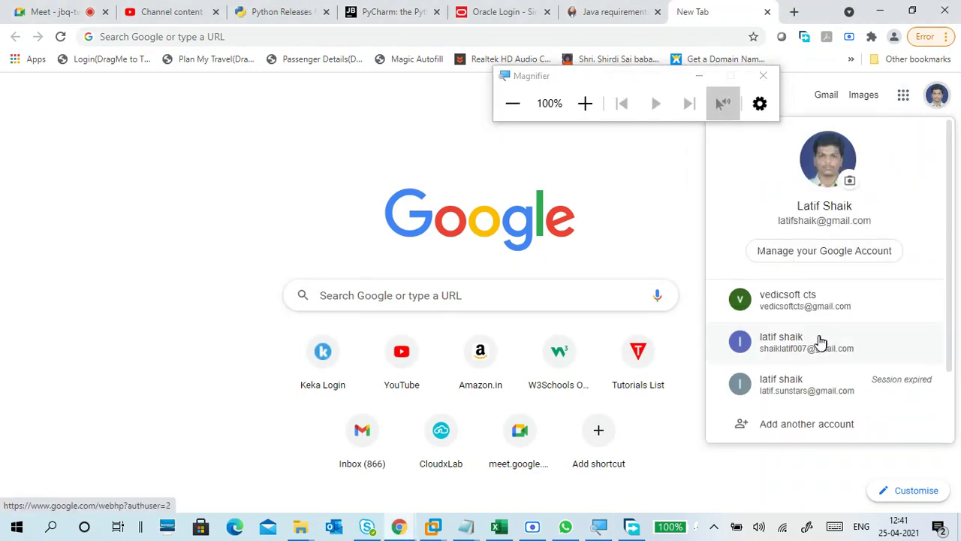
pyautogui.click(801, 309)
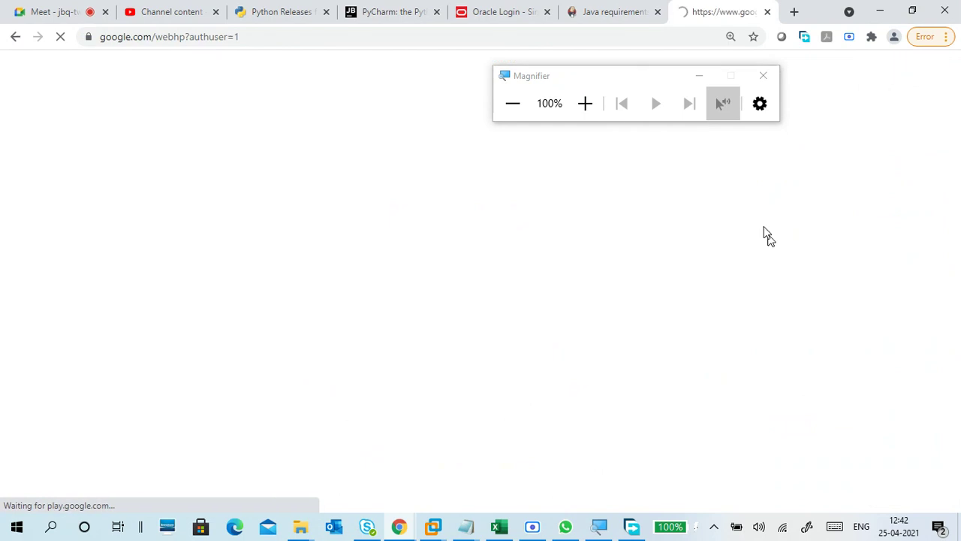
# Step: Open Google Drive from the apps grid and bring back the finished download list
pyautogui.moveTo(610, 82); pyautogui.dragTo(957, 145)
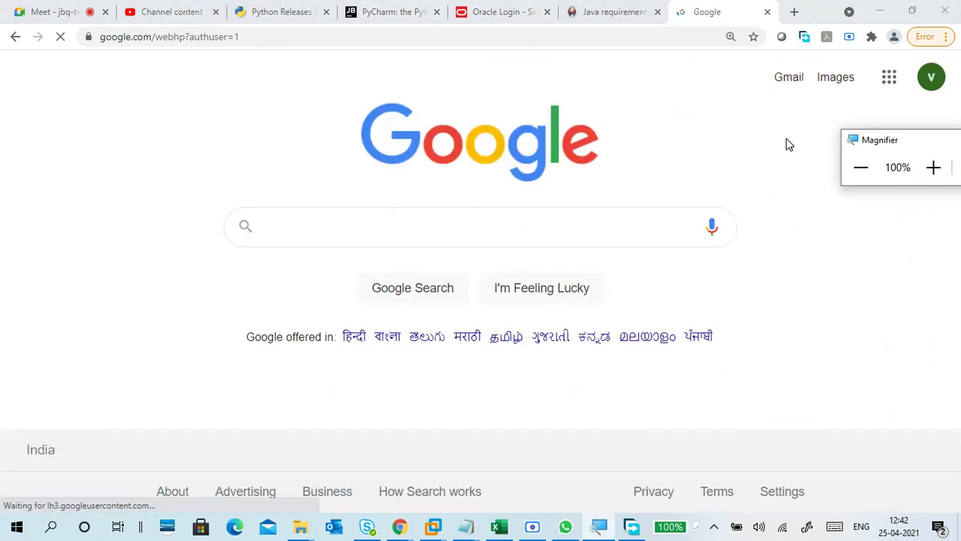
pyautogui.click(887, 80)
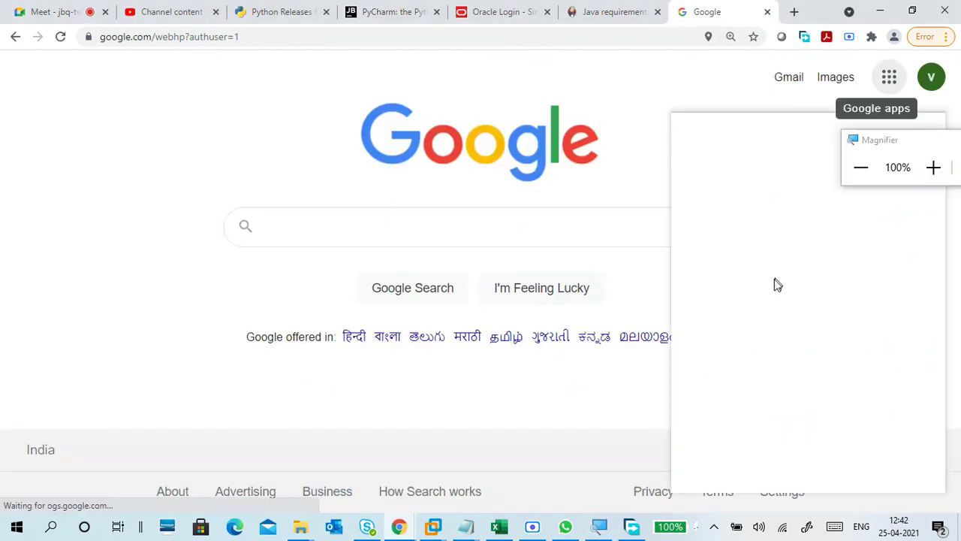
pyautogui.click(812, 424)
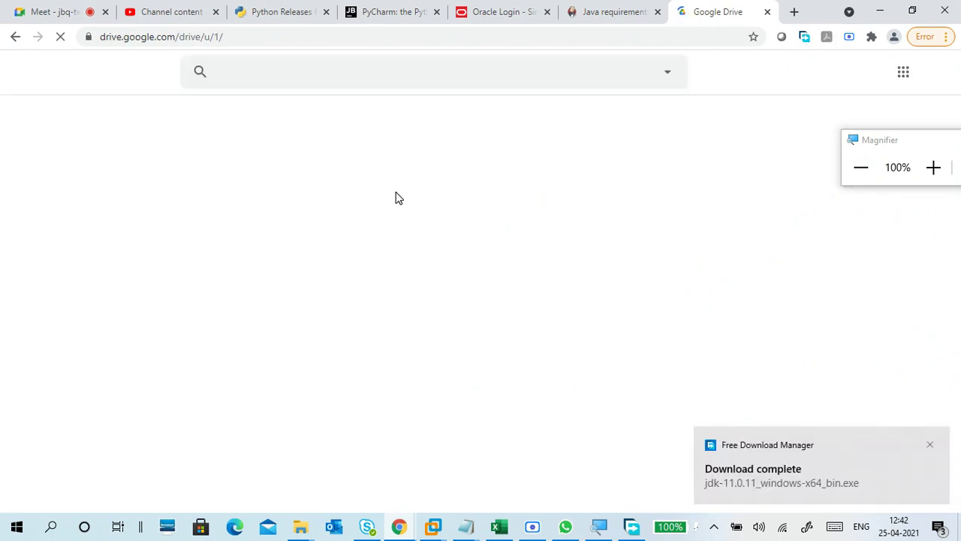
pyautogui.click(800, 477)
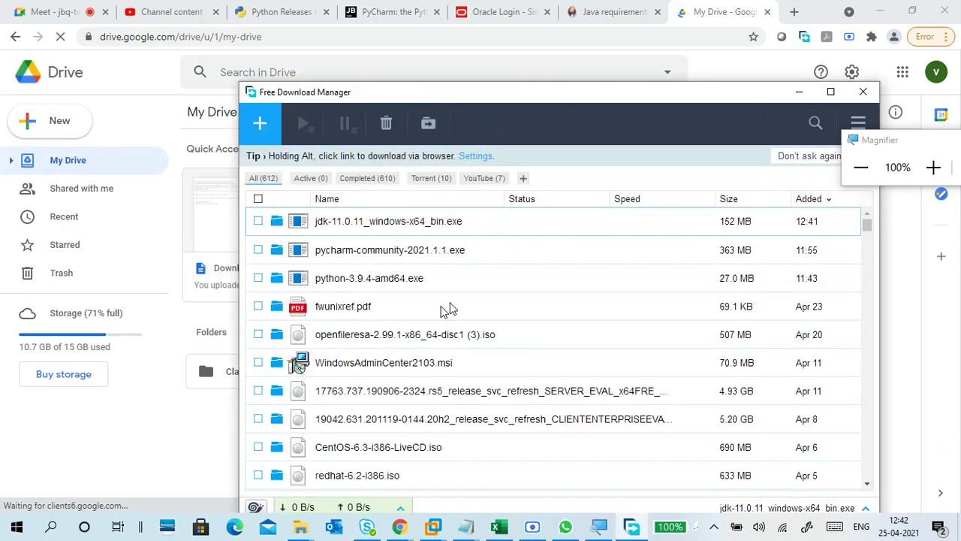
pyautogui.click(790, 95)
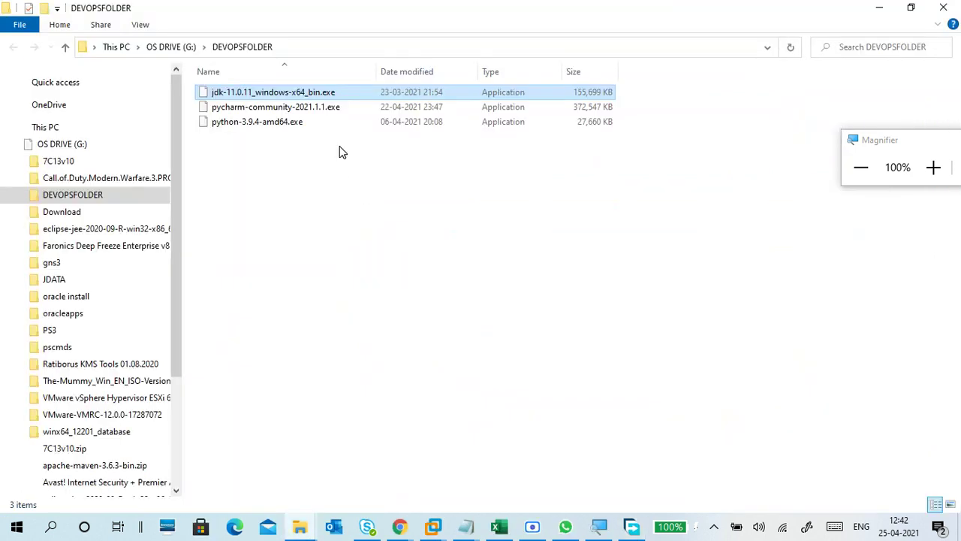
pyautogui.doubleClick(299, 94)
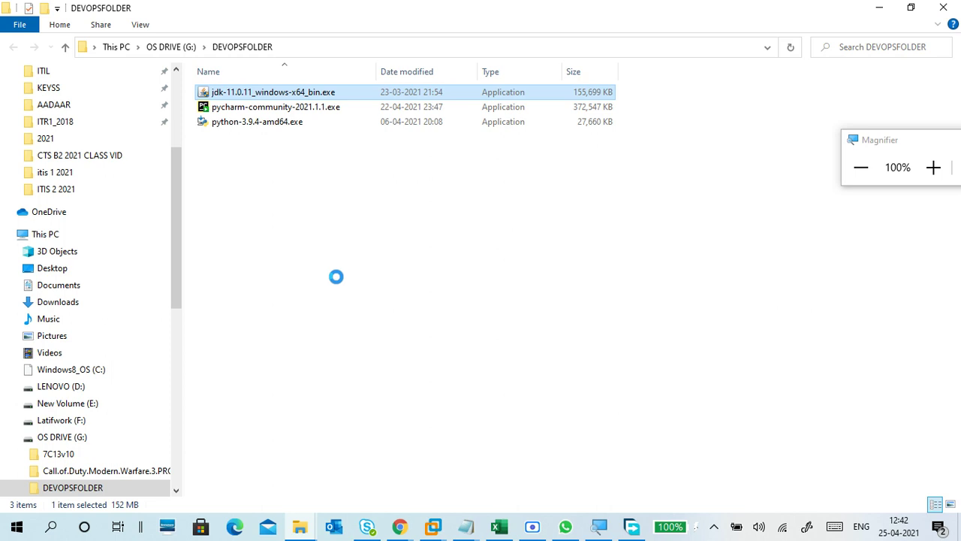
pyautogui.hotkey('shift', 'F10')
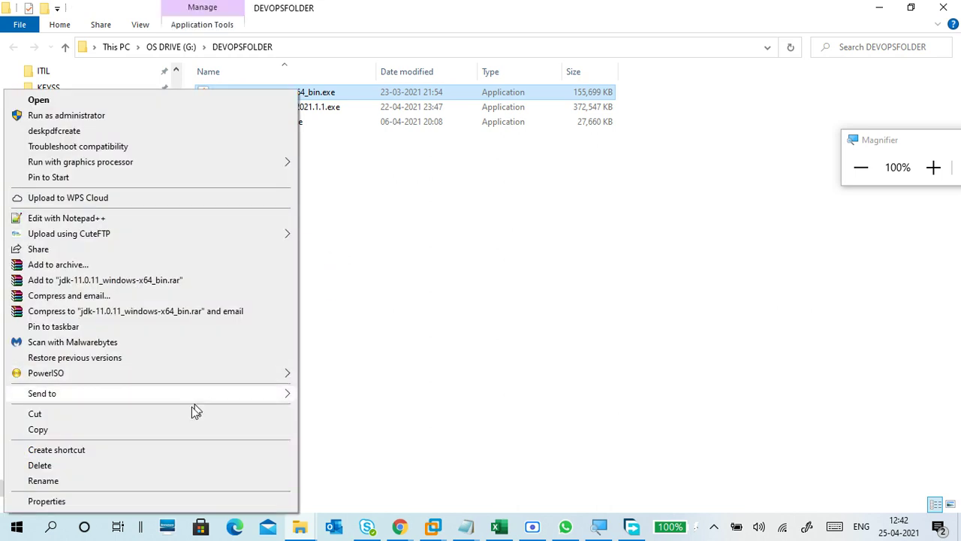
pyautogui.click(171, 429)
pyautogui.click(609, 253)
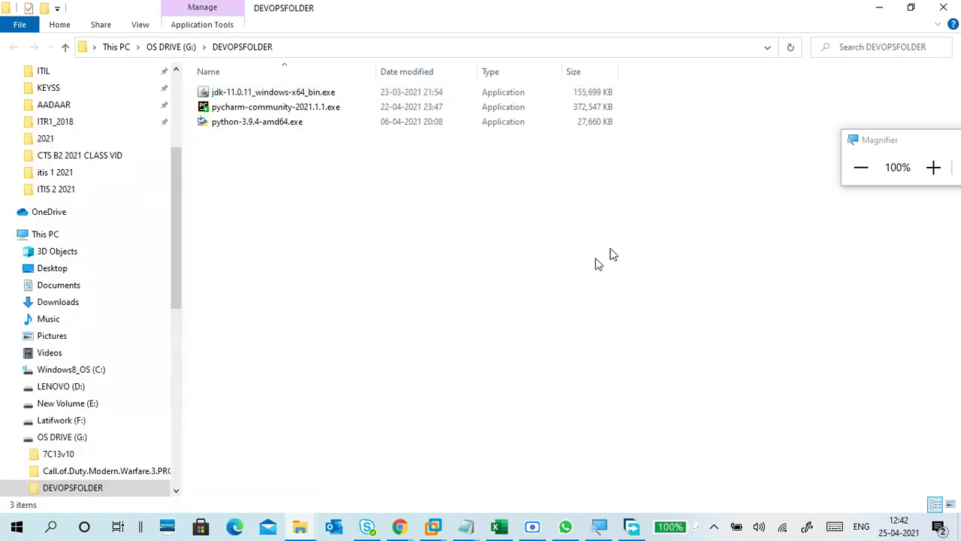
pyautogui.click(879, 7)
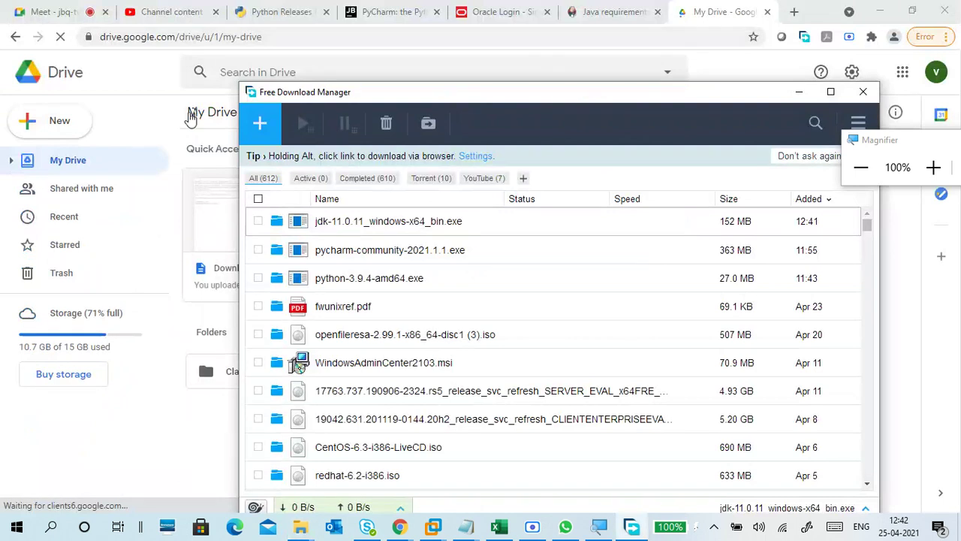
# Step: Open the OSDRIVE folder in Google Drive and start a file upload
pyautogui.click(163, 92)
pyautogui.doubleClick(472, 371)
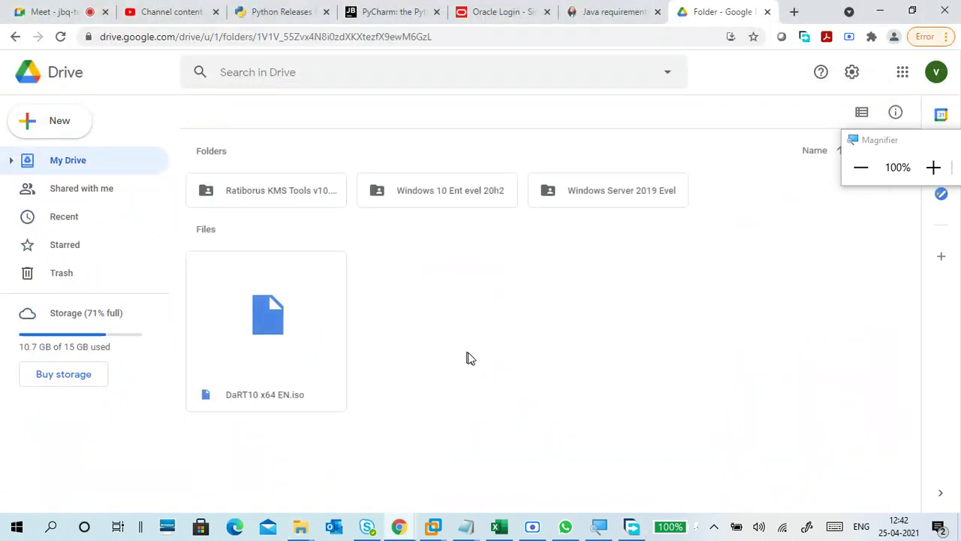
pyautogui.rightClick(529, 310)
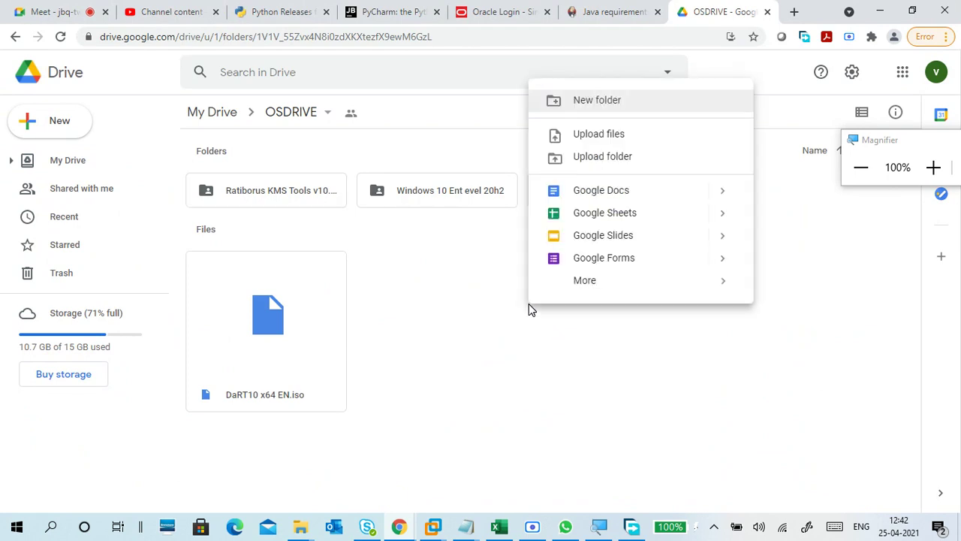
pyautogui.click(612, 141)
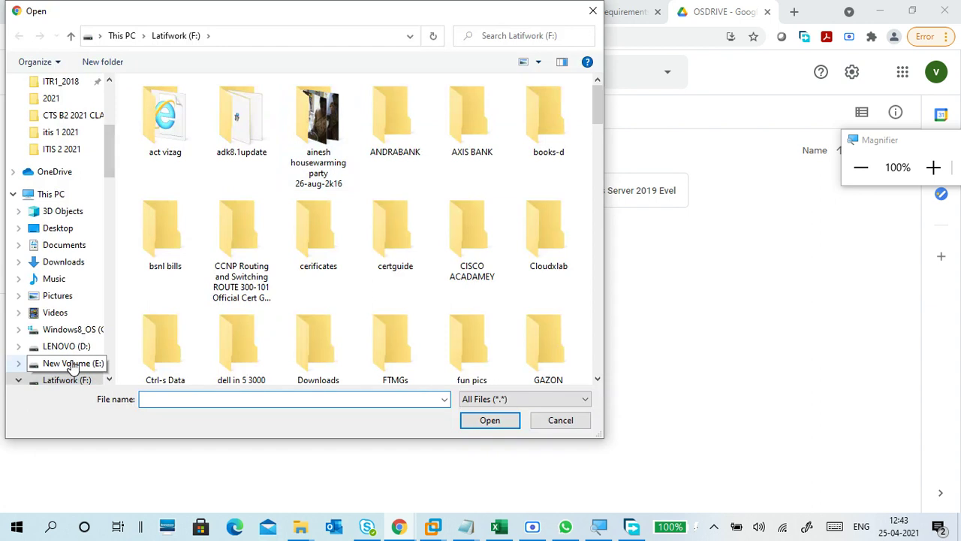
# Step: Upload jdk-11.0.11_windows-x64_bin.exe from G:\DEVOPSFOLDER into OSDRIVE
pyautogui.scroll(-1, 73, 364)
pyautogui.click(18, 346)
pyautogui.scroll(-1, 59, 336)
pyautogui.click(68, 330)
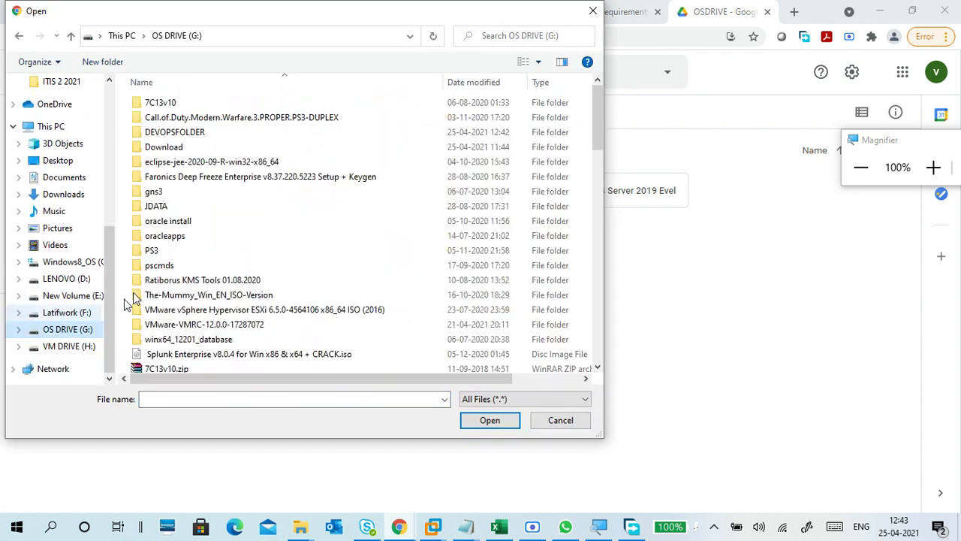
pyautogui.doubleClick(156, 134)
pyautogui.click(197, 103)
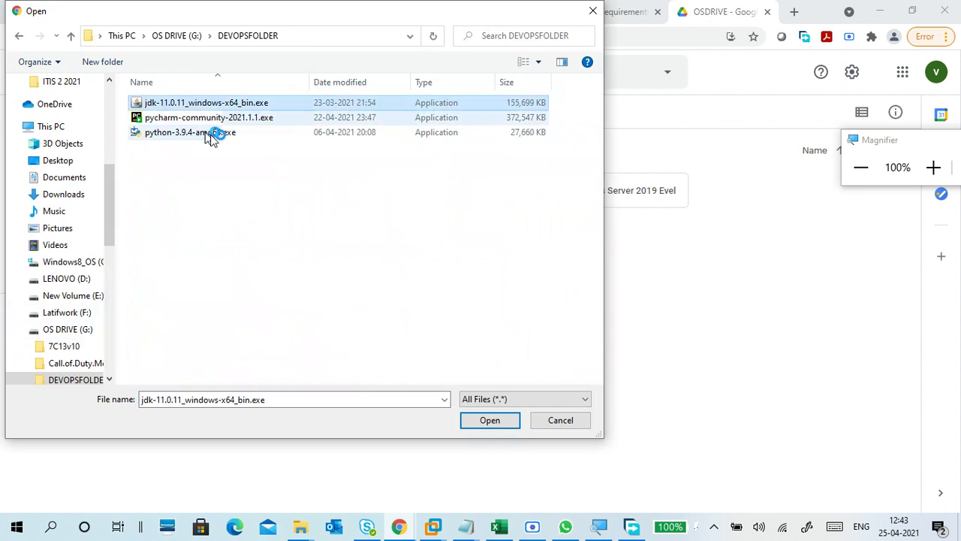
pyautogui.click(486, 421)
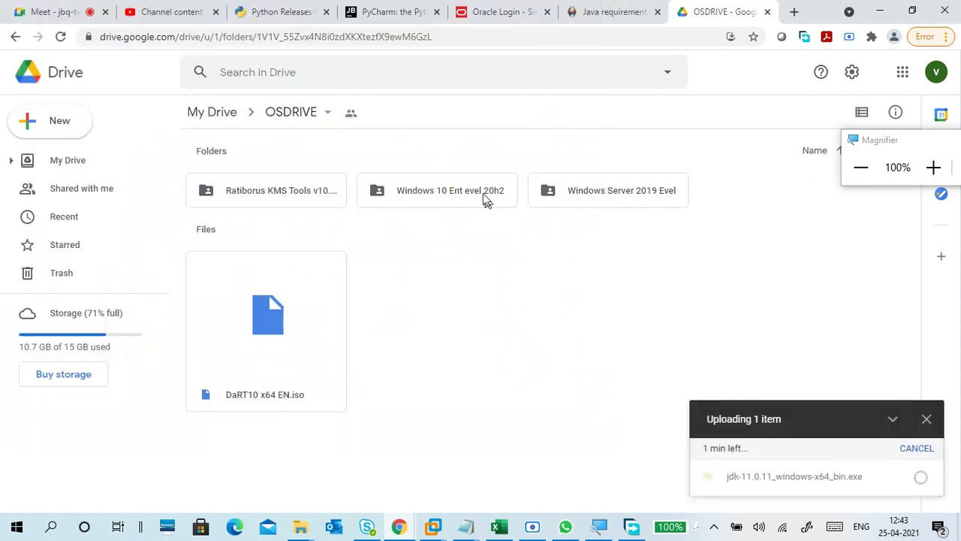
# Step: Copy the OSDRIVE folder's shareable link and switch to WhatsApp
pyautogui.click(328, 114)
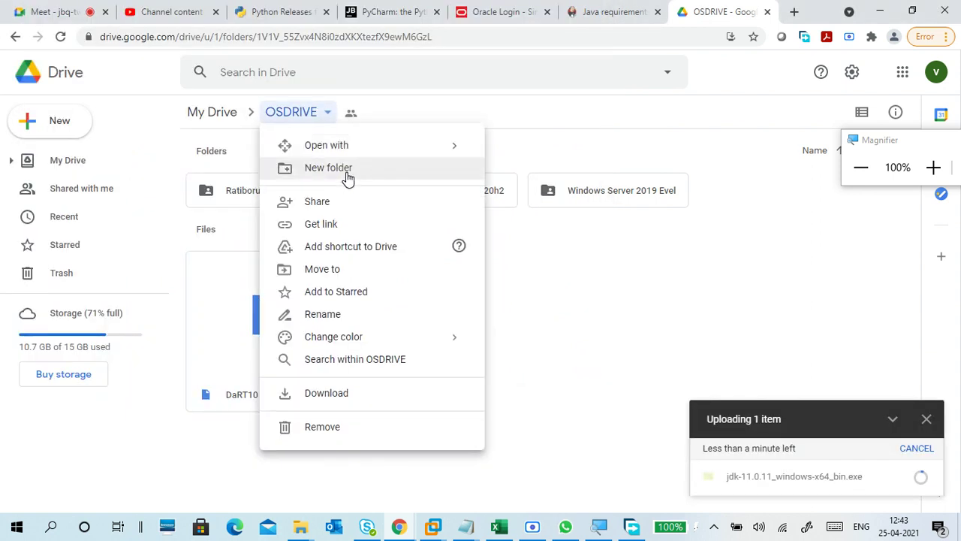
pyautogui.click(353, 223)
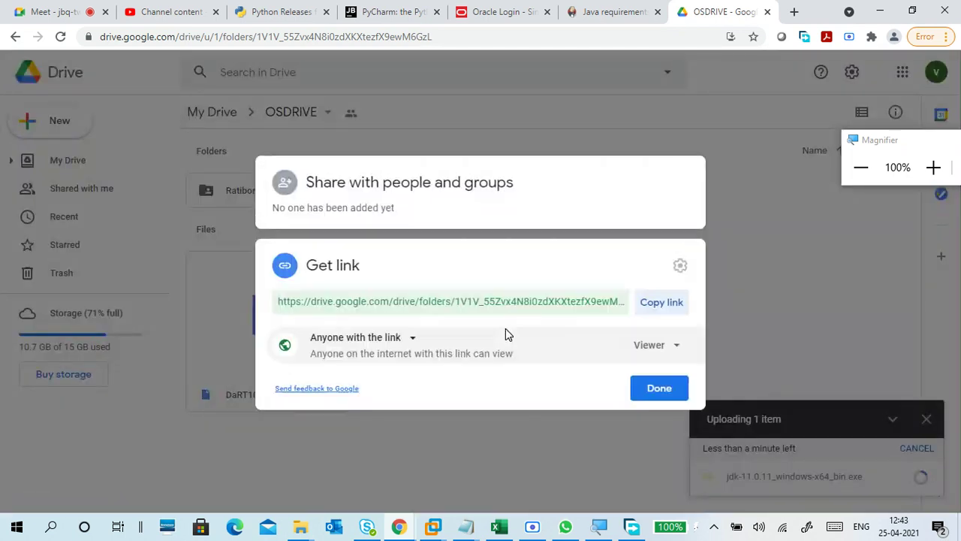
pyautogui.click(658, 304)
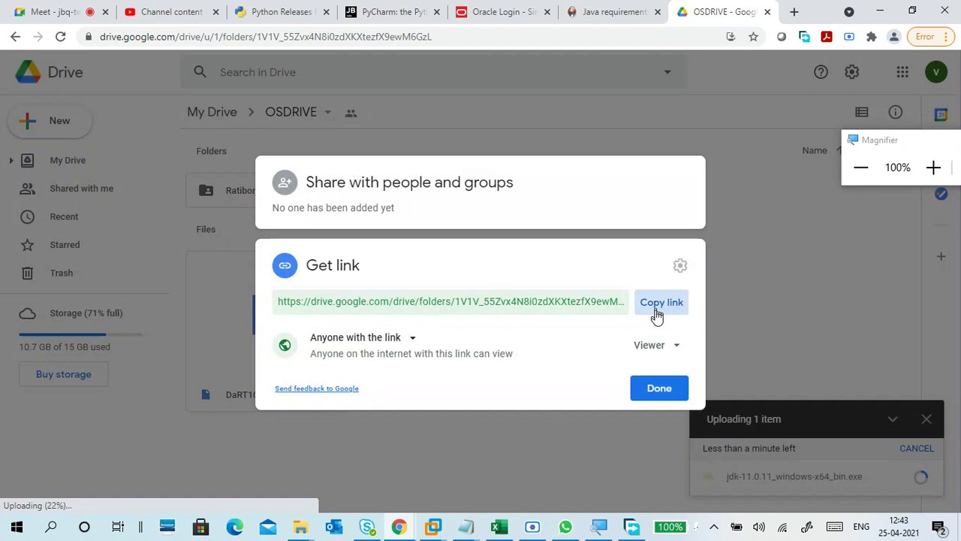
pyautogui.click(647, 390)
pyautogui.click(565, 526)
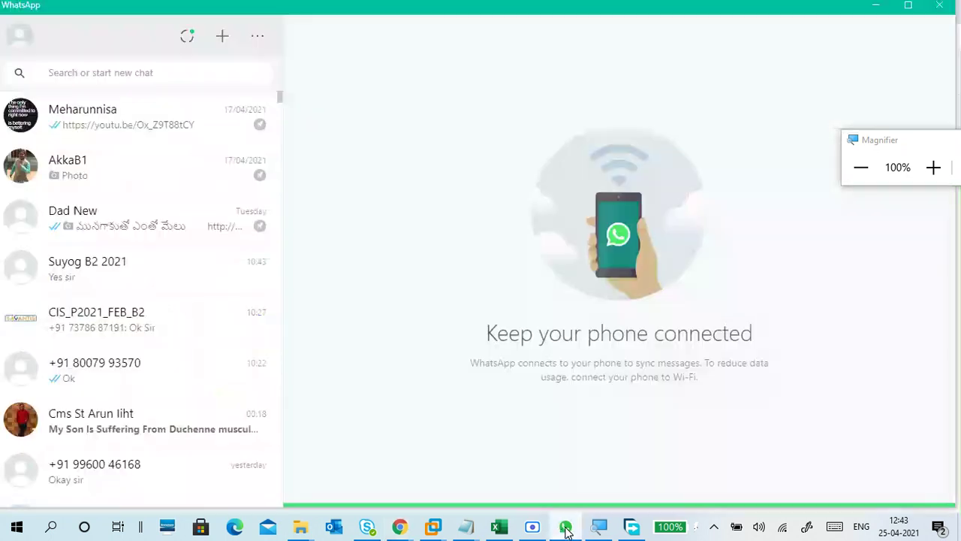
# Step: Post the Drive folder link to the CIS_P2021_FEB_B2 group chat with its preview
pyautogui.click(141, 322)
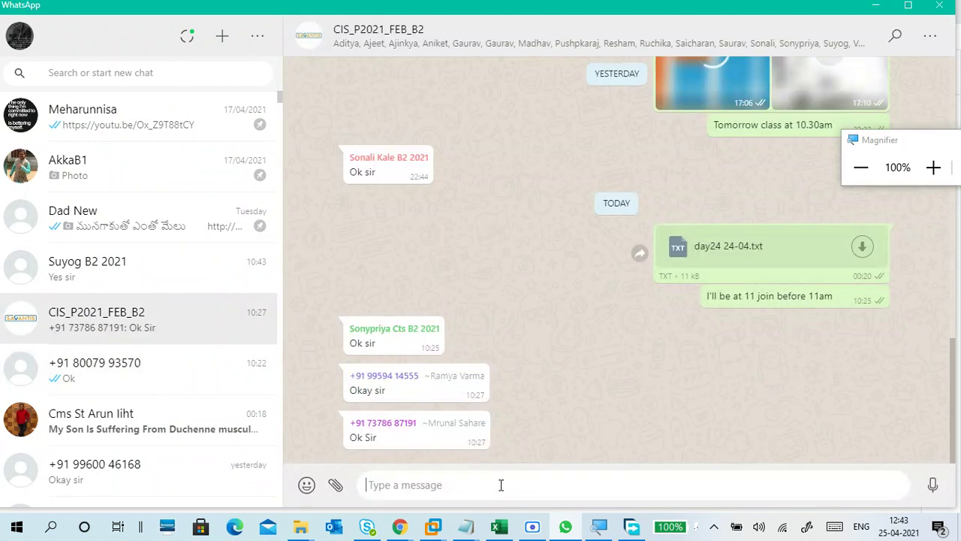
pyautogui.hotkey('ctrl', 'v')
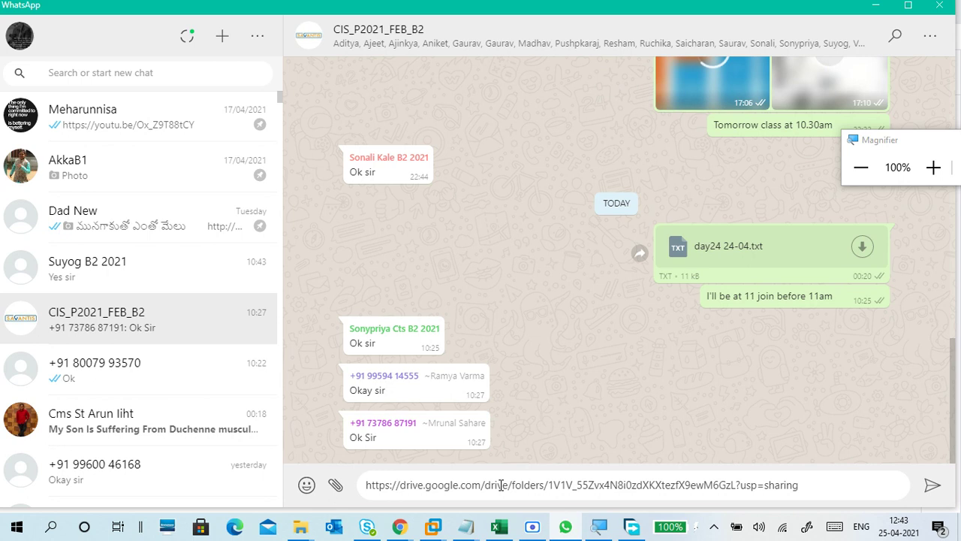
pyautogui.press('Return')
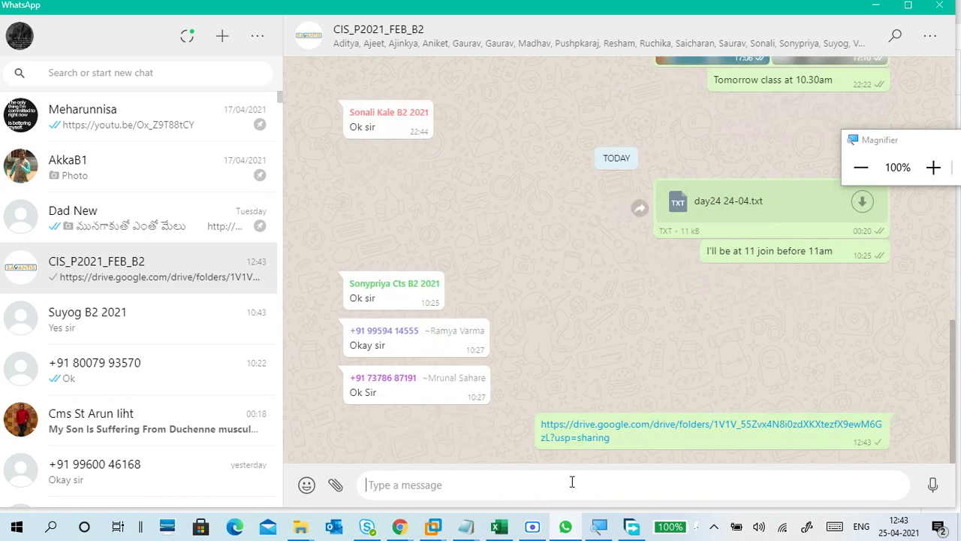
pyautogui.hotkey('ctrl', 'v')
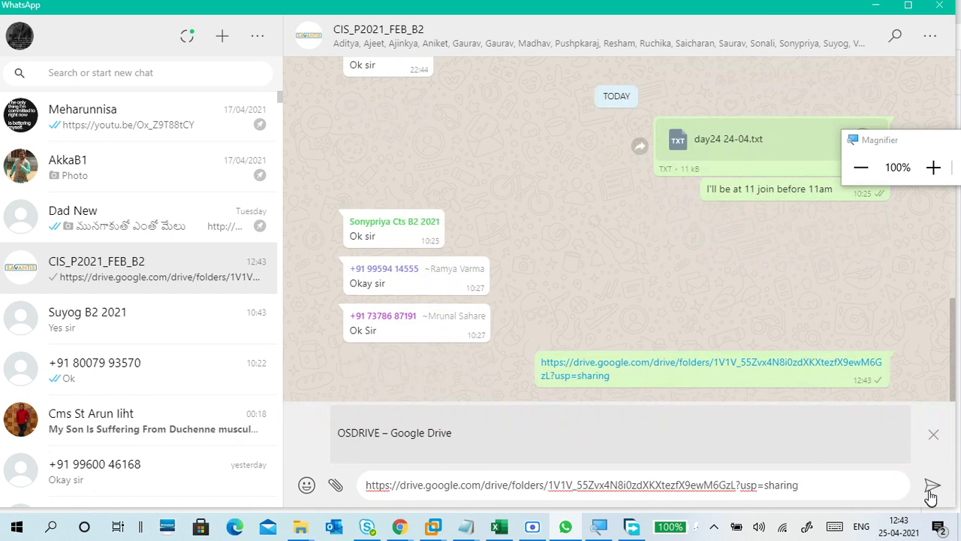
pyautogui.click(932, 490)
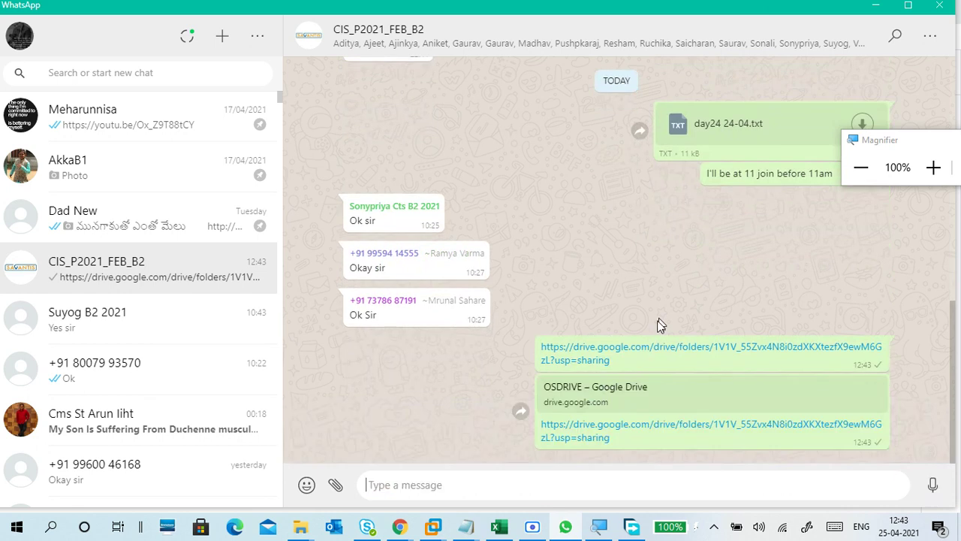
# Step: Delete the duplicate plain link message for everyone and hide WhatsApp
pyautogui.click(878, 349)
pyautogui.click(843, 324)
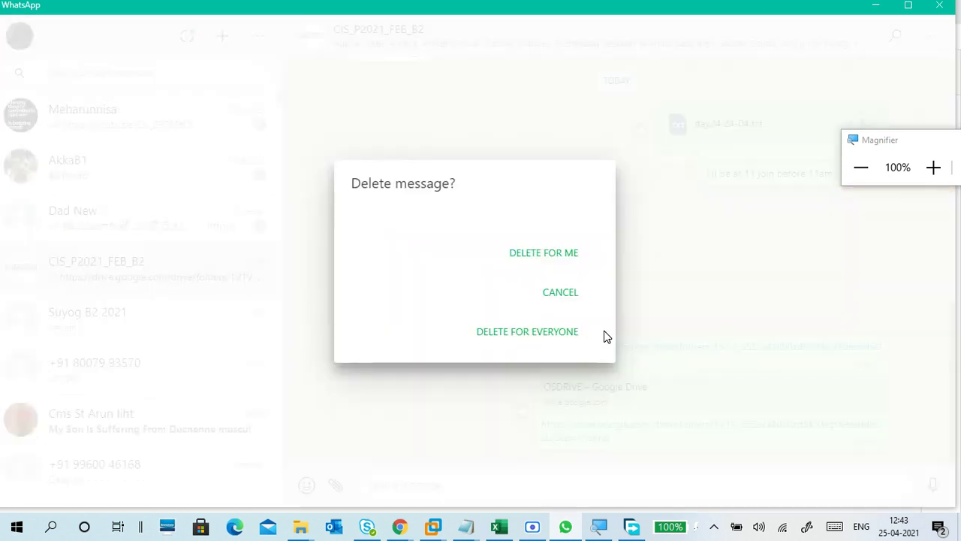
pyautogui.click(575, 337)
pyautogui.click(557, 288)
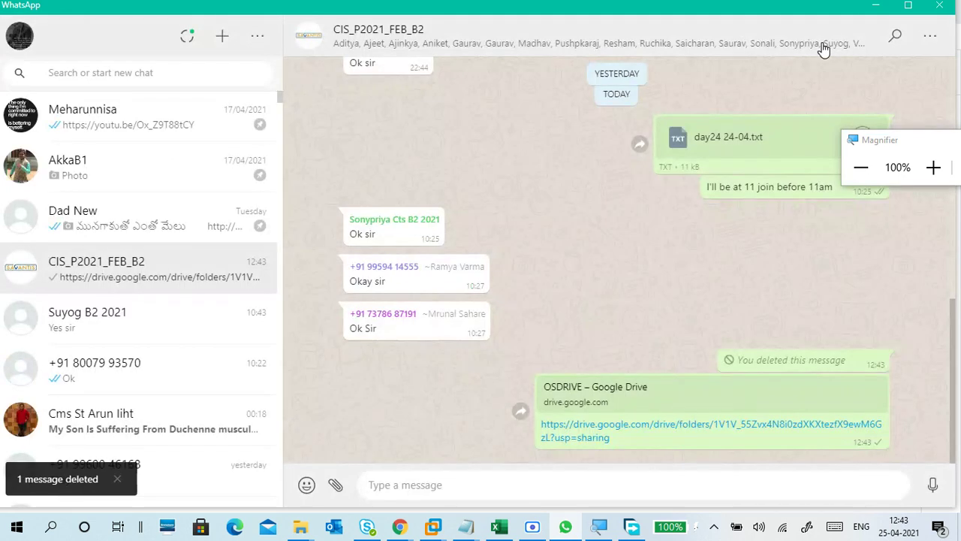
pyautogui.click(873, 8)
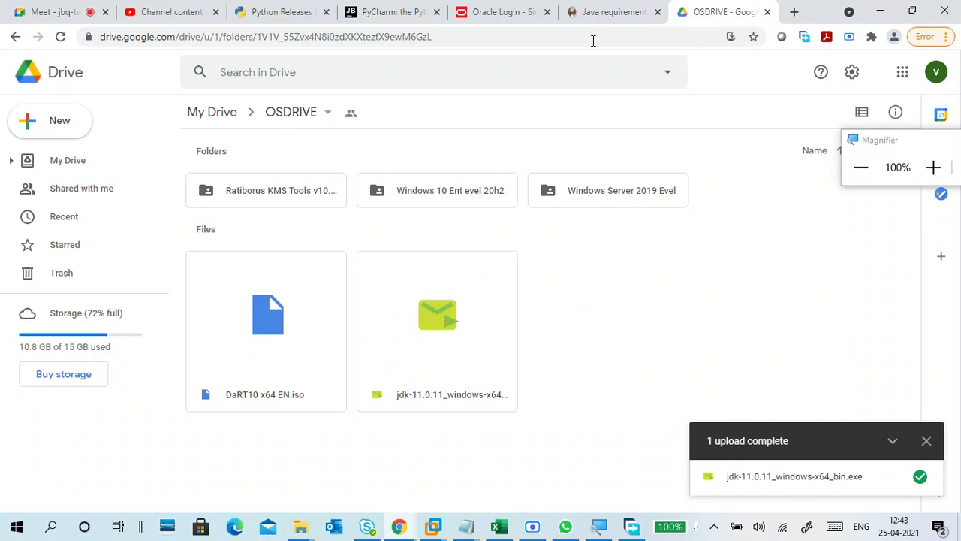
# Step: Minimise Chrome and close the Free Download Manager window
pyautogui.click(503, 10)
pyautogui.click(710, 10)
pyautogui.click(878, 12)
pyautogui.click(862, 92)
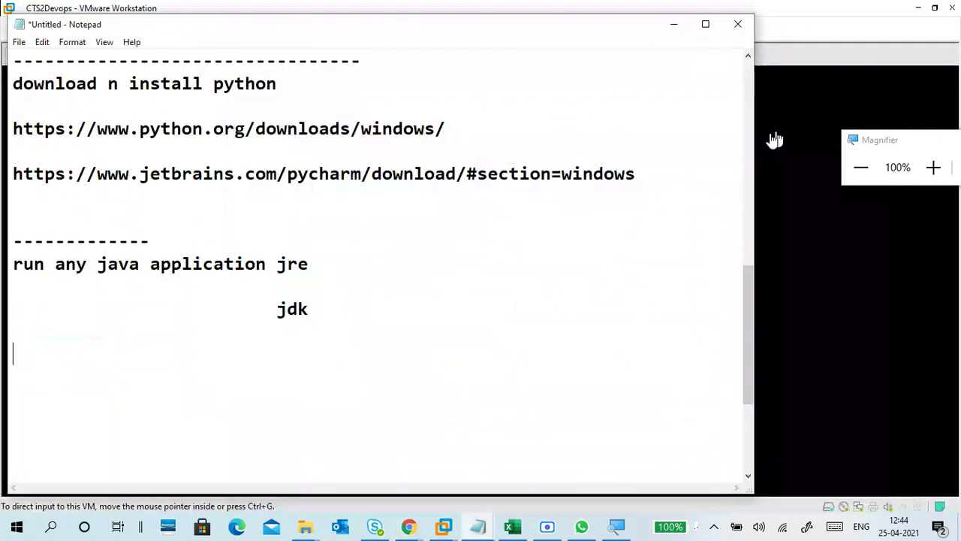
pyautogui.click(343, 293)
# Step: Add a 'jdk-11' line below jdk in Notepad and bring the VMware window forward
pyautogui.click(196, 348)
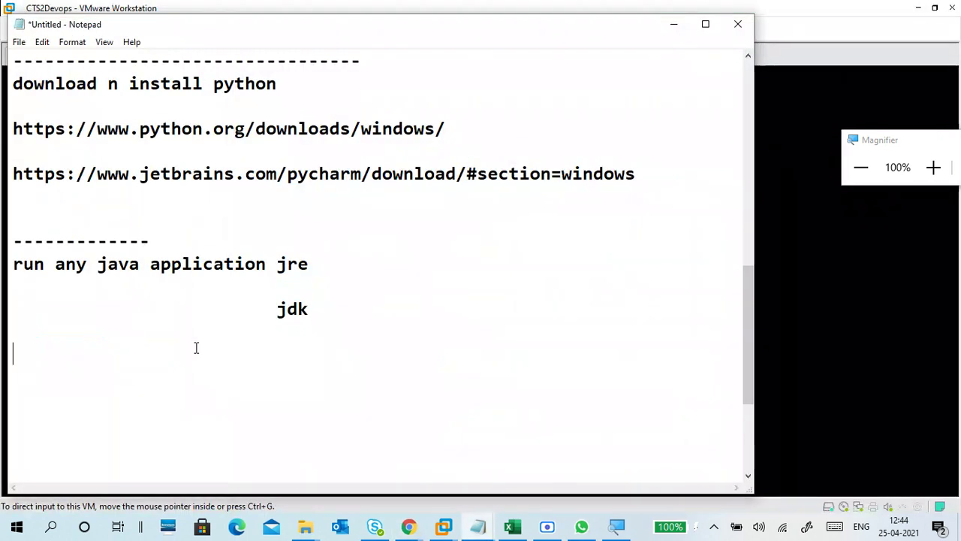
pyautogui.write('jdk-11')
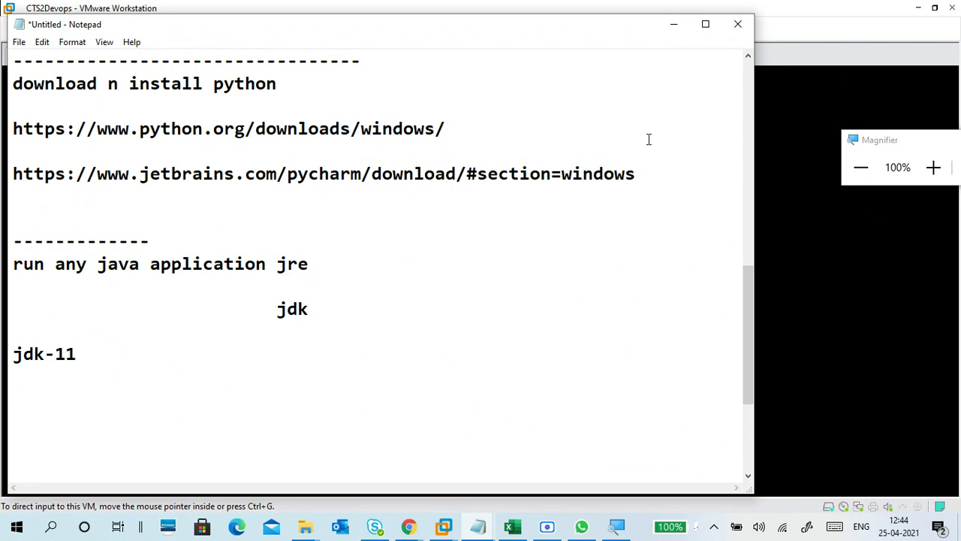
pyautogui.click(801, 30)
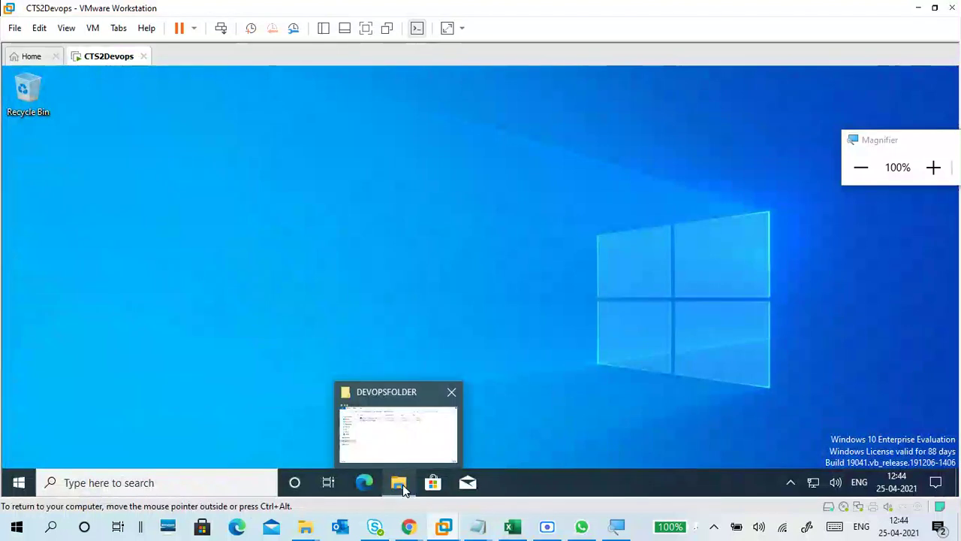
# Step: Refresh DEVOPSFOLDER in File Explorer, then select and launch jdk-11.0.11_windows-x64_bin.exe
pyautogui.click(405, 488)
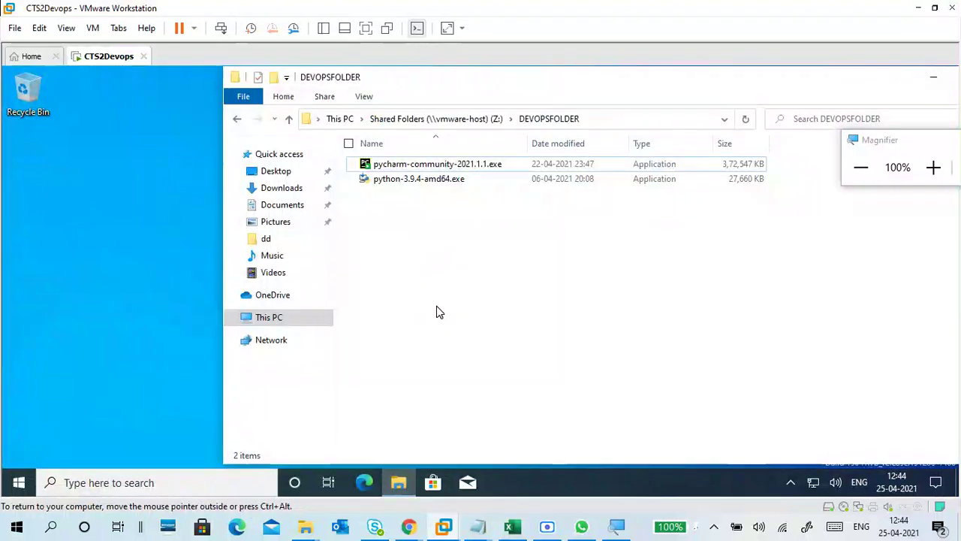
pyautogui.rightClick(434, 293)
pyautogui.click(391, 338)
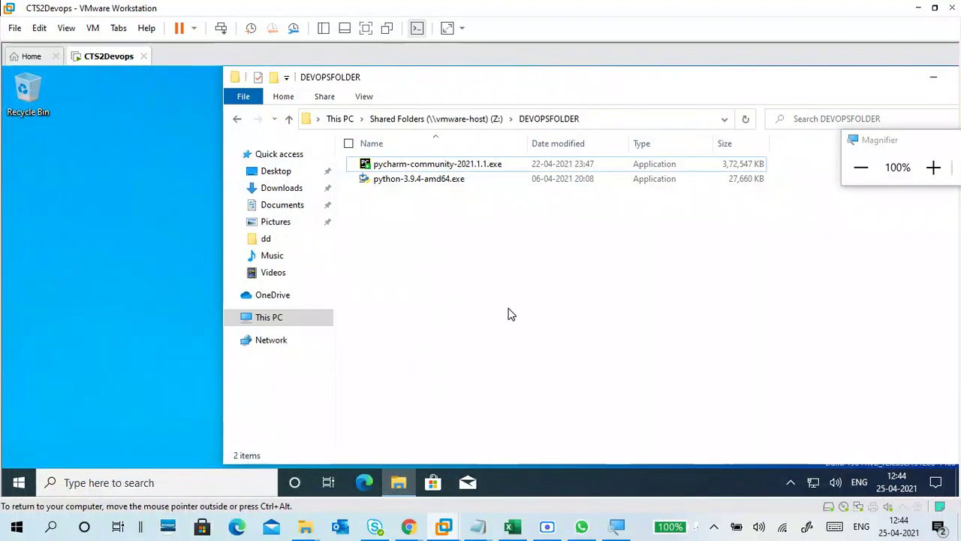
pyautogui.click(470, 166)
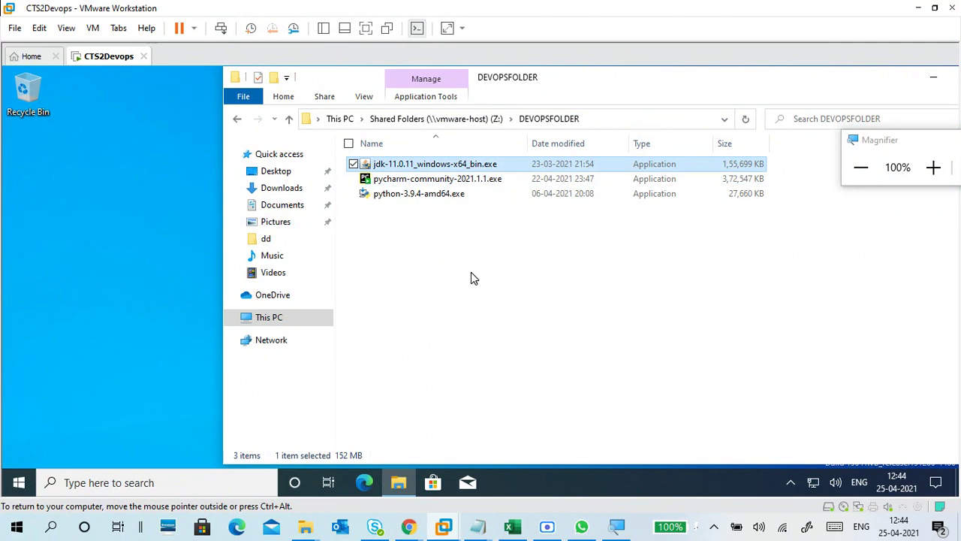
pyautogui.click(934, 168)
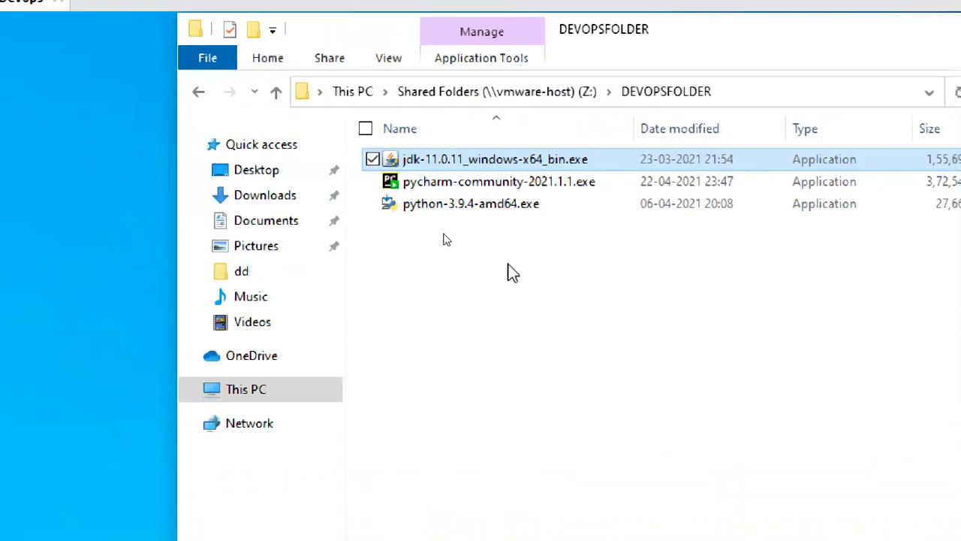
pyautogui.doubleClick(497, 169)
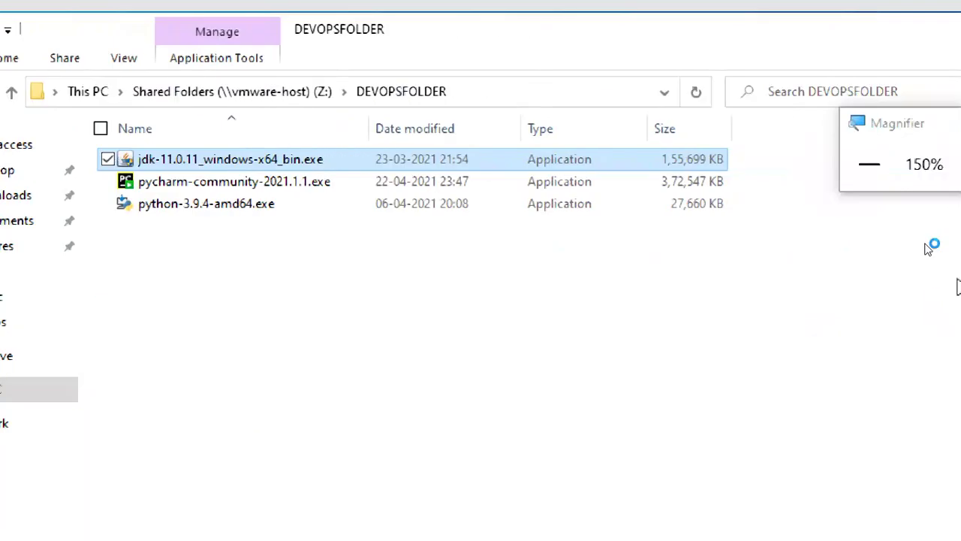
# Step: Approve the JDK 11.0.11 installer's User Account Control prompt and bring its setup wizard to the front
pyautogui.click(855, 164)
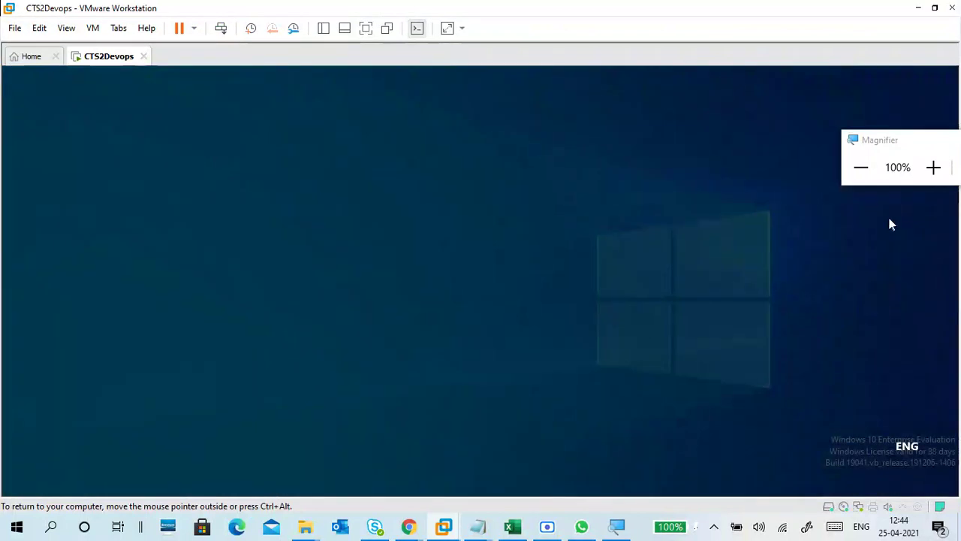
pyautogui.click(928, 175)
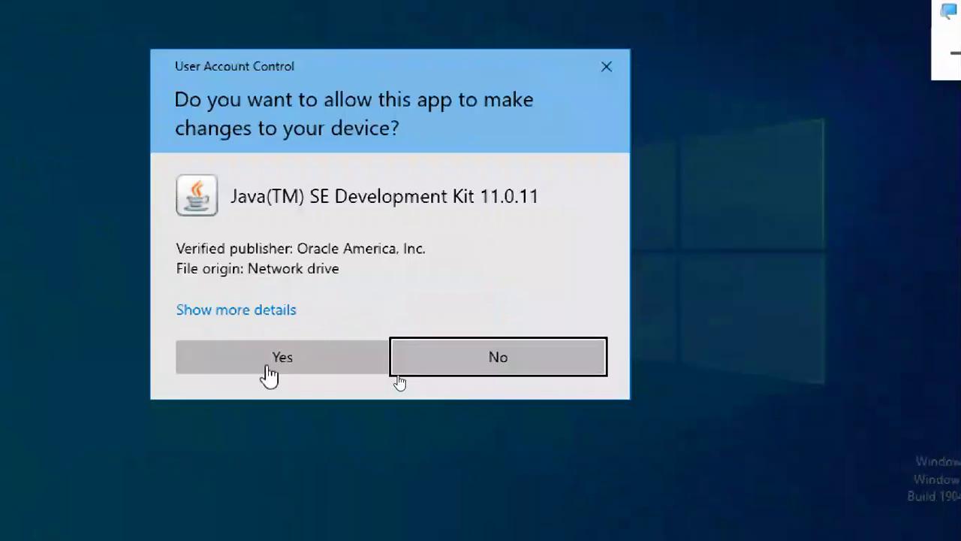
pyautogui.click(268, 363)
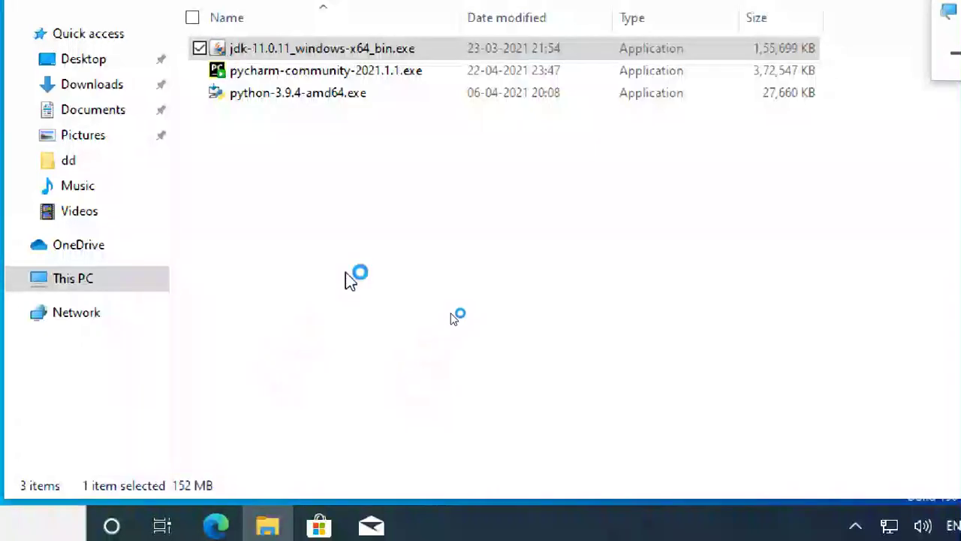
pyautogui.click(955, 52)
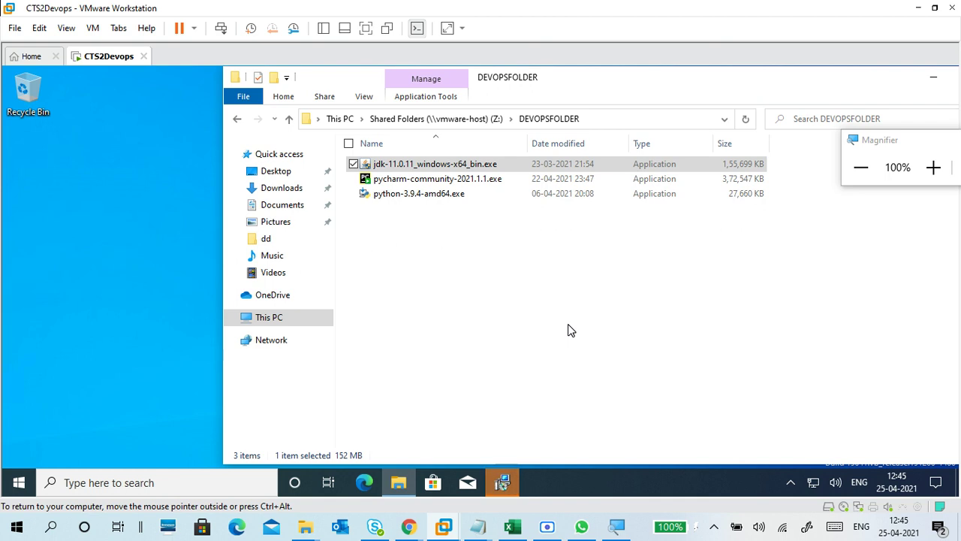
pyautogui.click(506, 483)
pyautogui.moveTo(891, 147); pyautogui.dragTo(878, 57)
# Step: Go past the welcome page and inspect the Development Tools and Source Code options, leaving defaults
pyautogui.click(922, 77)
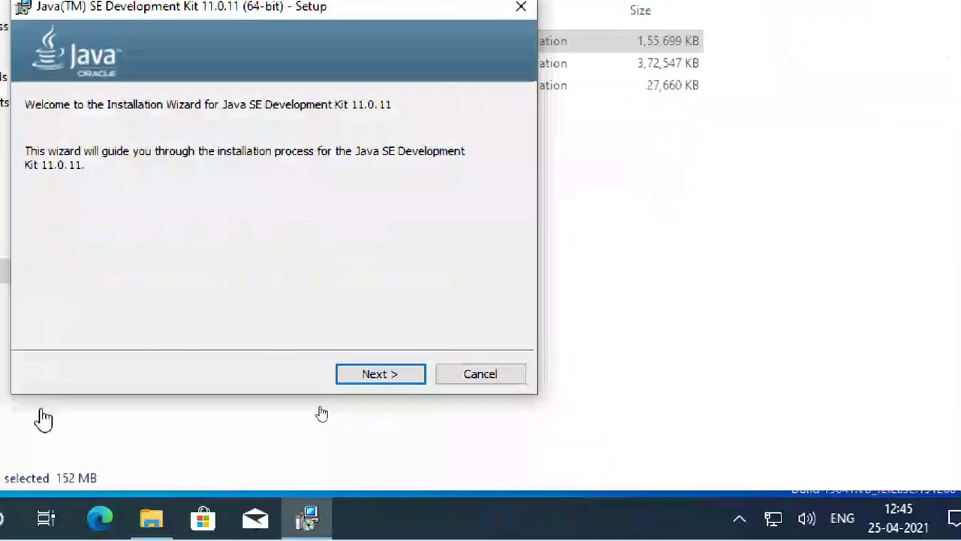
pyautogui.click(518, 375)
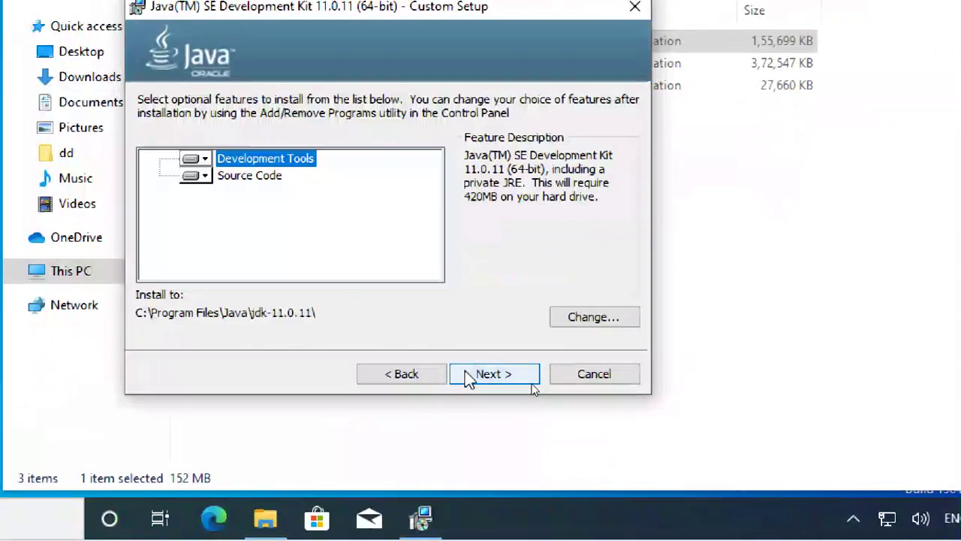
pyautogui.click(202, 158)
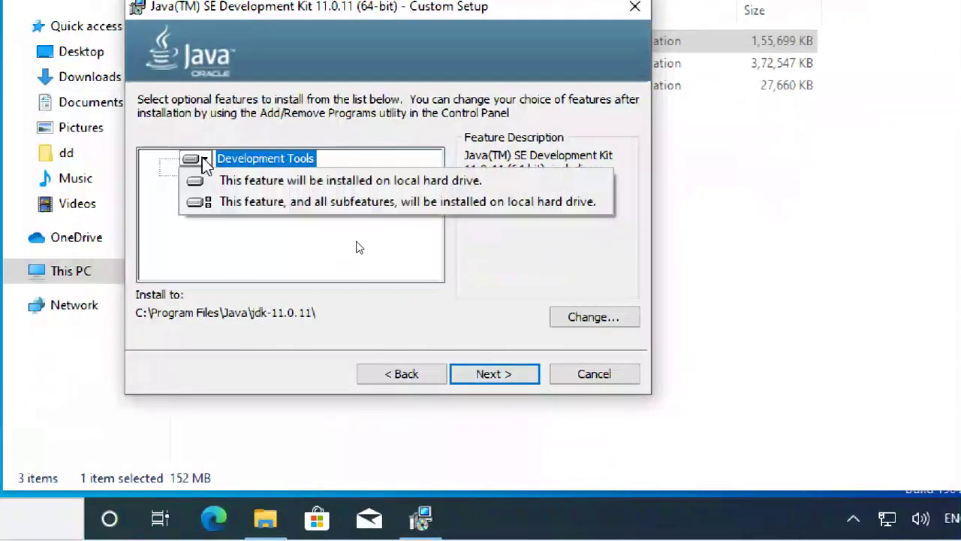
pyautogui.click(202, 157)
pyautogui.click(203, 176)
pyautogui.click(203, 176)
pyautogui.click(201, 176)
pyautogui.click(197, 159)
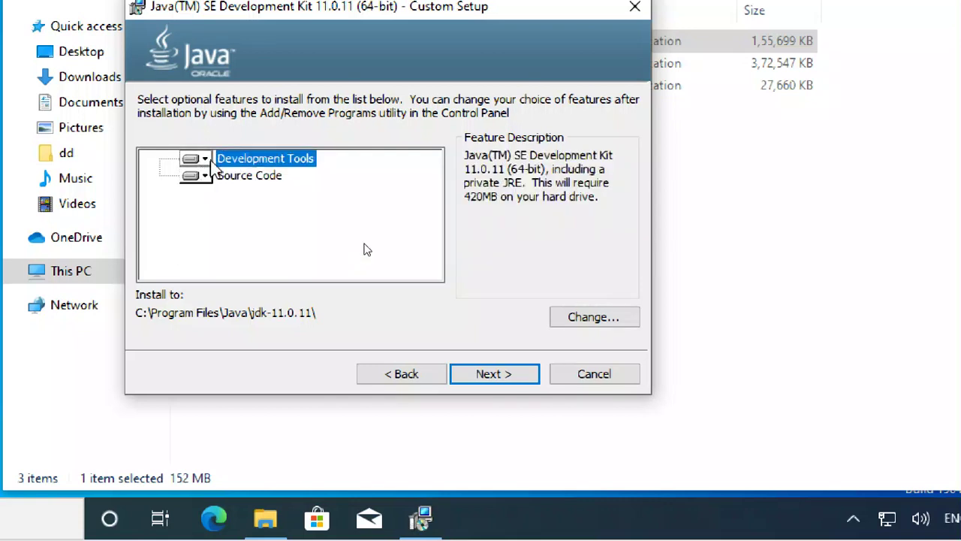
pyautogui.click(249, 175)
pyautogui.click(264, 158)
# Step: Install JDK 11.0.11 with the default features and choose Next Steps on the Complete page
pyautogui.click(500, 383)
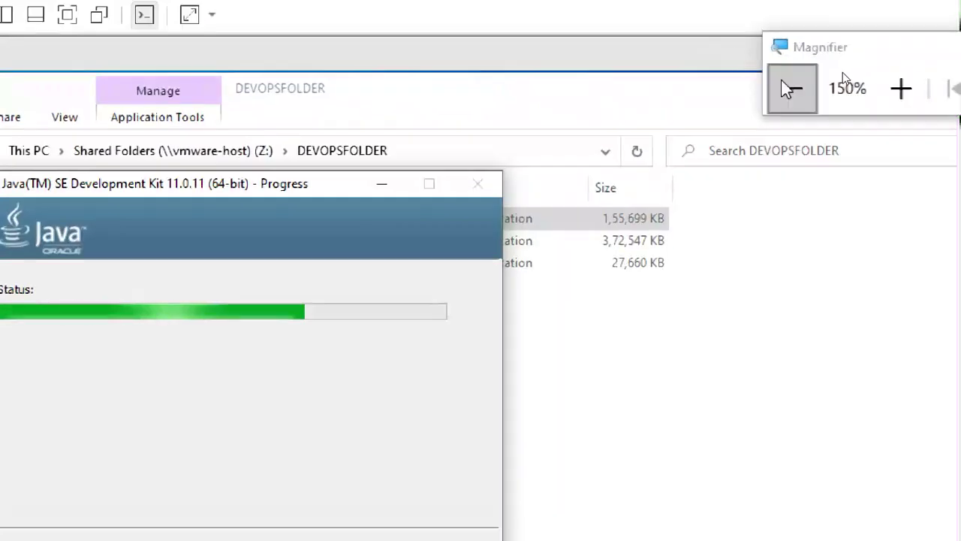
pyautogui.click(791, 88)
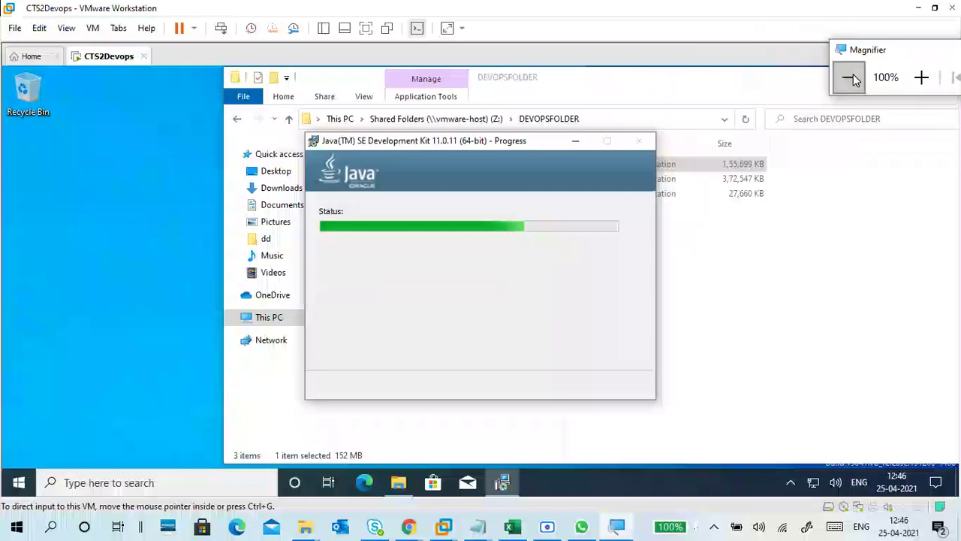
pyautogui.click(922, 79)
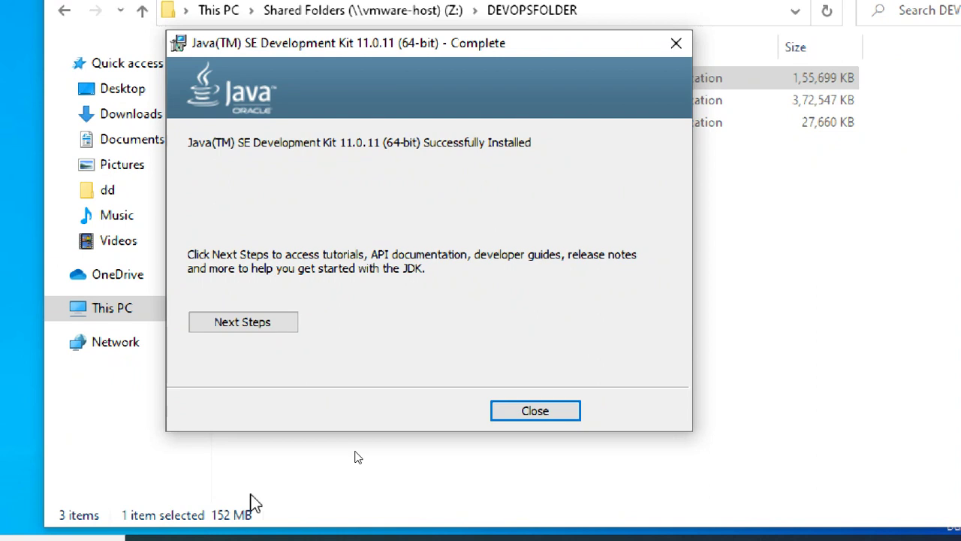
pyautogui.click(227, 316)
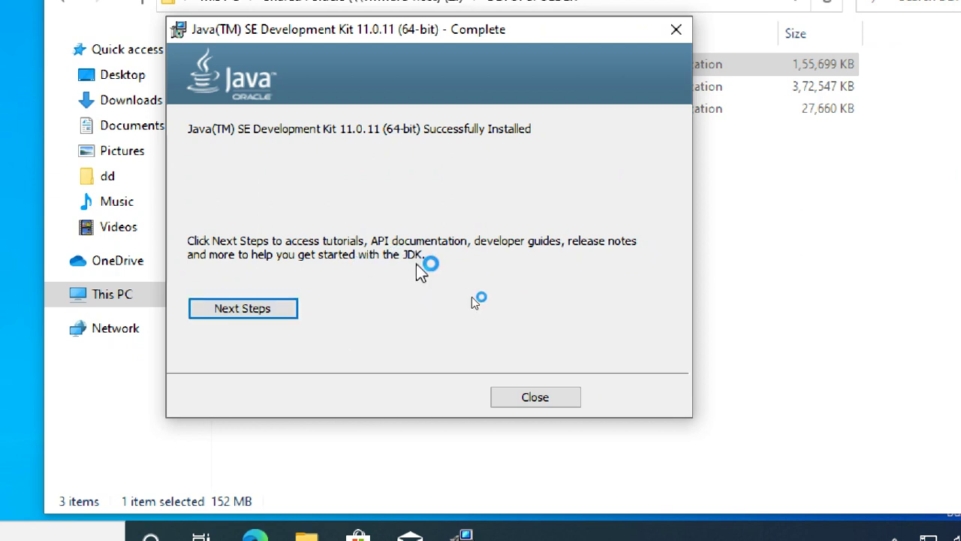
# Step: Close the finished JDK installer and launch a Command Prompt through the Run dialog
pyautogui.click(567, 394)
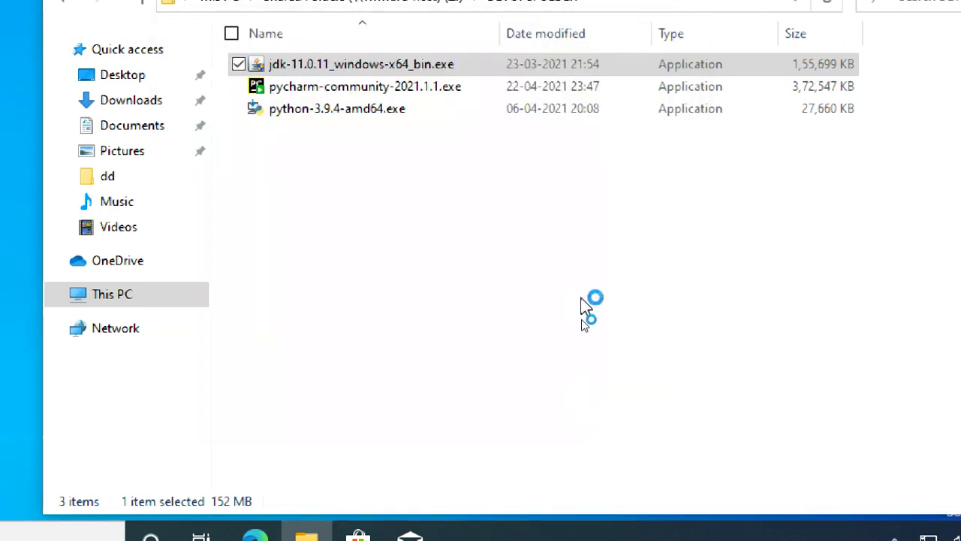
pyautogui.press('super+plus')
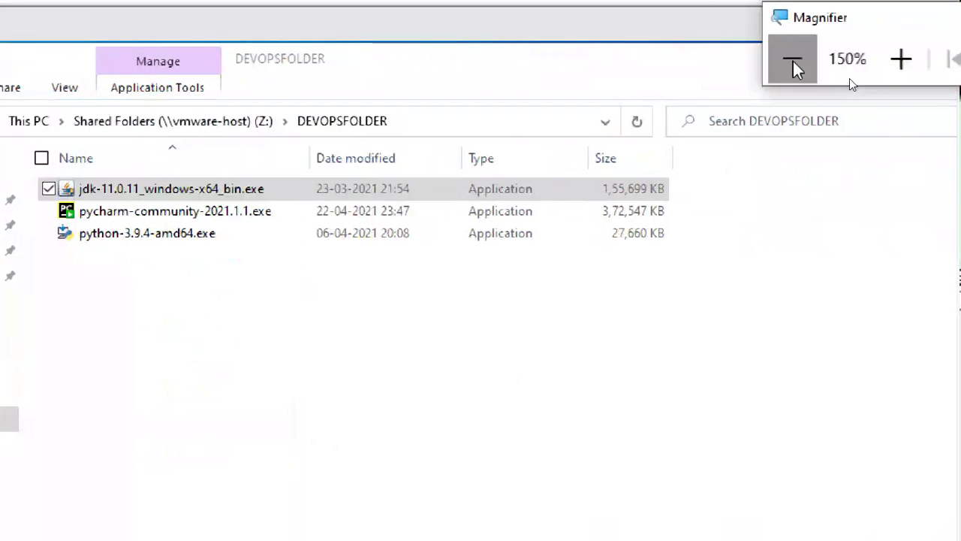
pyautogui.click(851, 79)
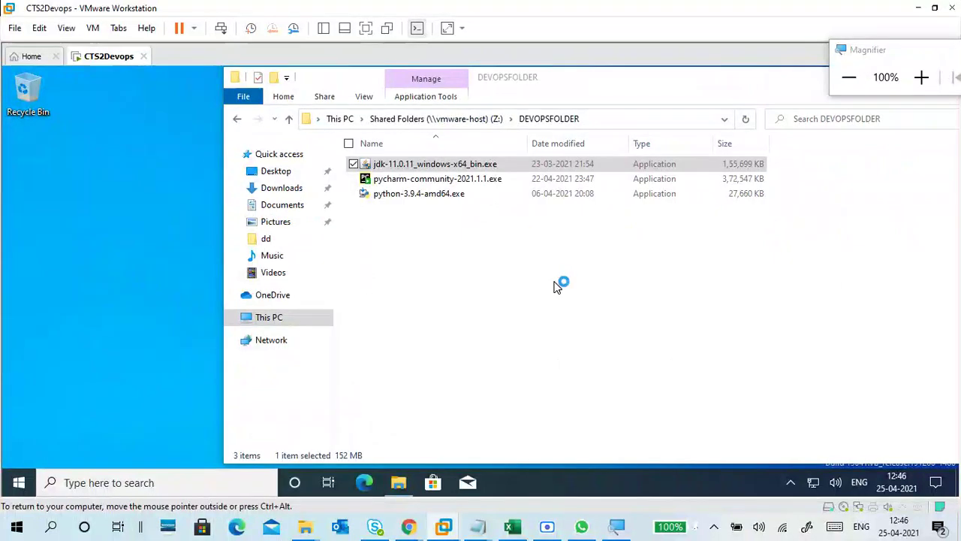
pyautogui.press('super+r')
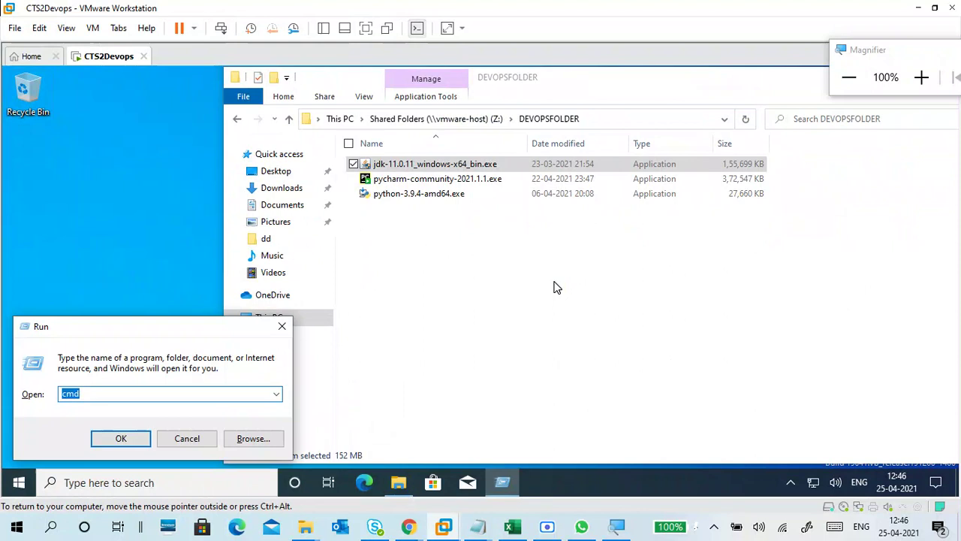
pyautogui.press('Return')
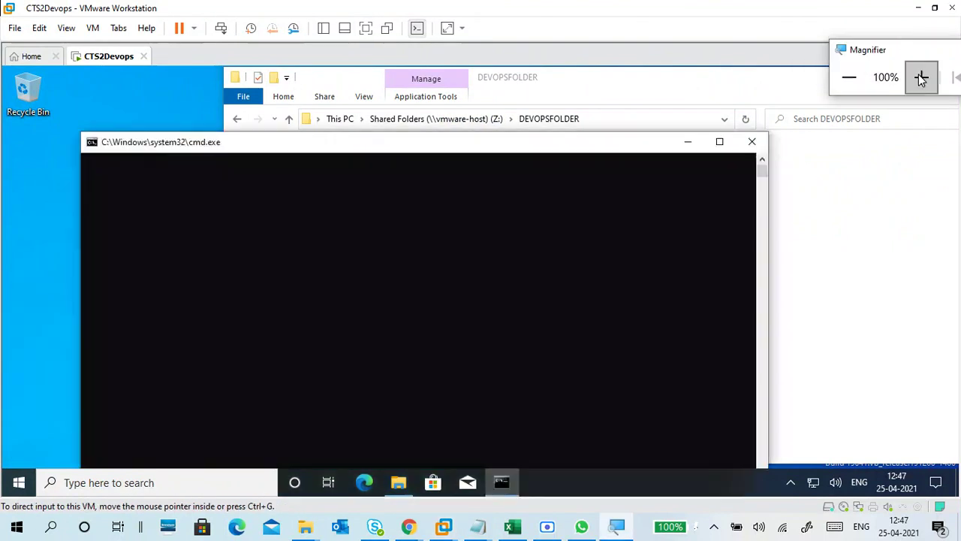
pyautogui.click(921, 77)
pyautogui.click(918, 81)
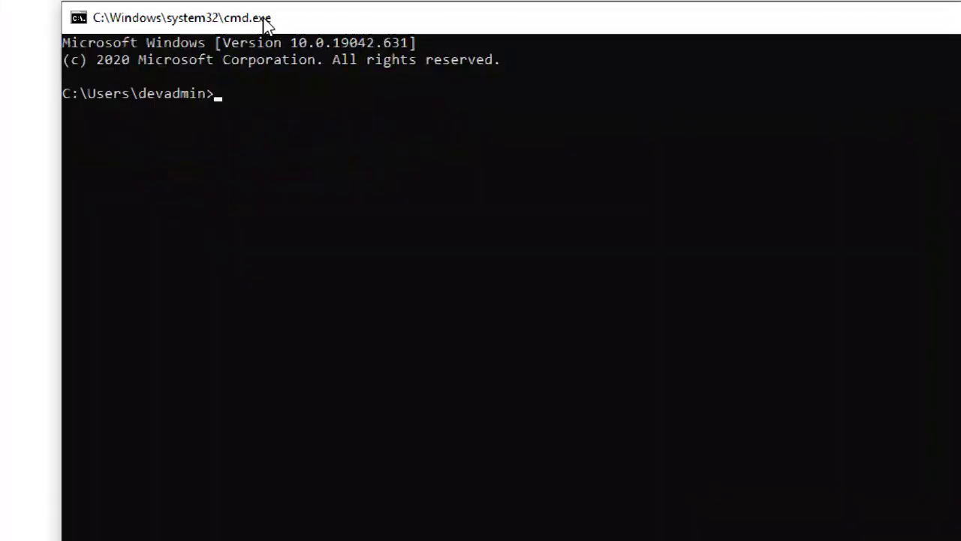
# Step: Run java -version twice to confirm Java 11.0.11 is installed
pyautogui.click(264, 109)
pyautogui.write('jav')
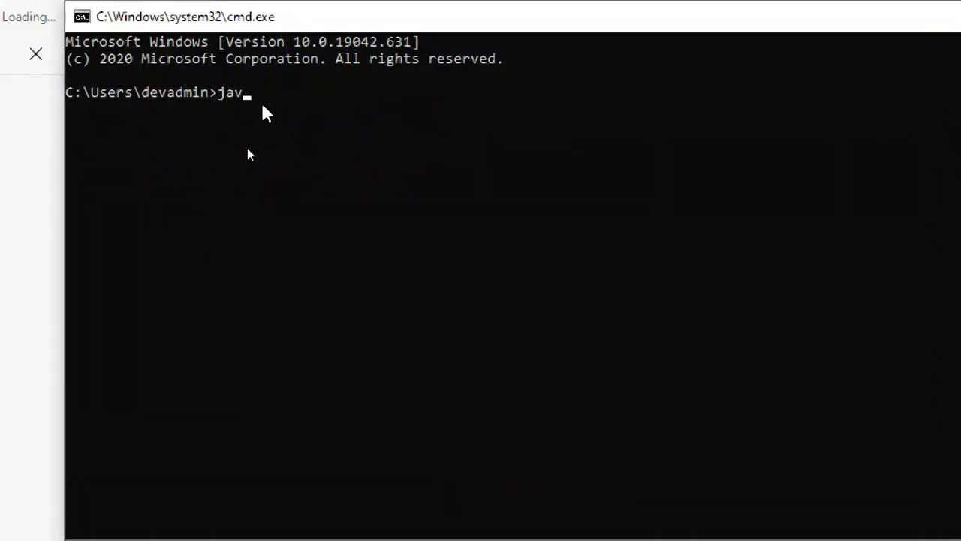
pyautogui.write('a -')
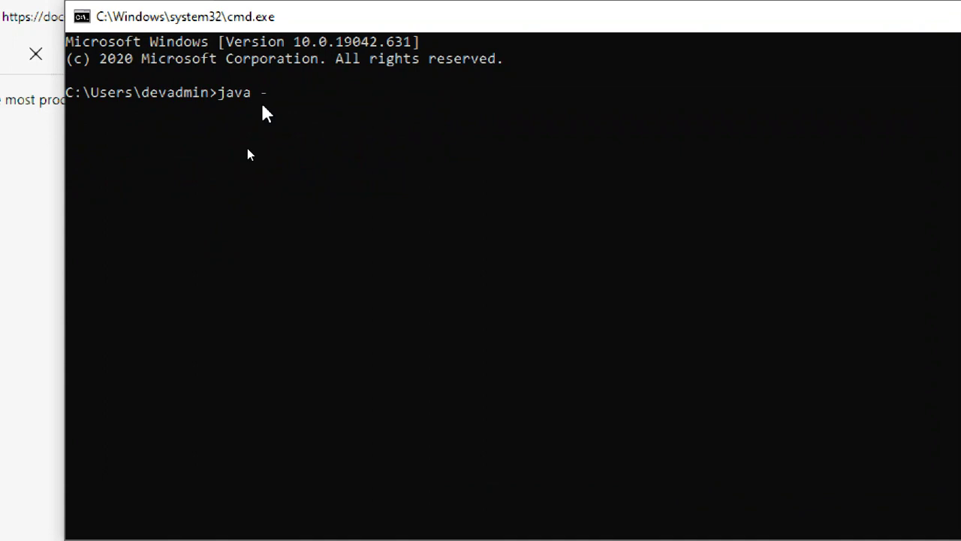
pyautogui.write('versio')
pyautogui.write('n')
pyautogui.press('Return')
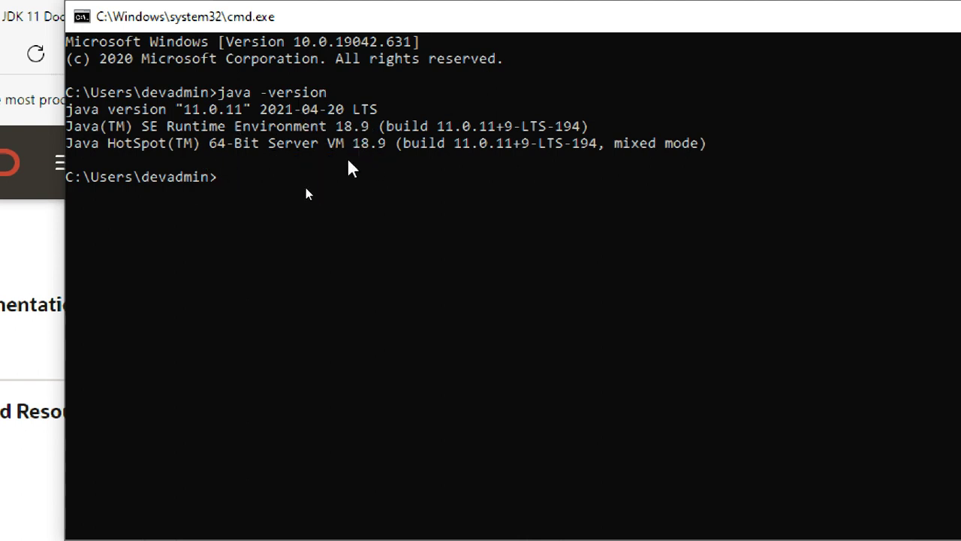
pyautogui.click(339, 178)
pyautogui.click(265, 178)
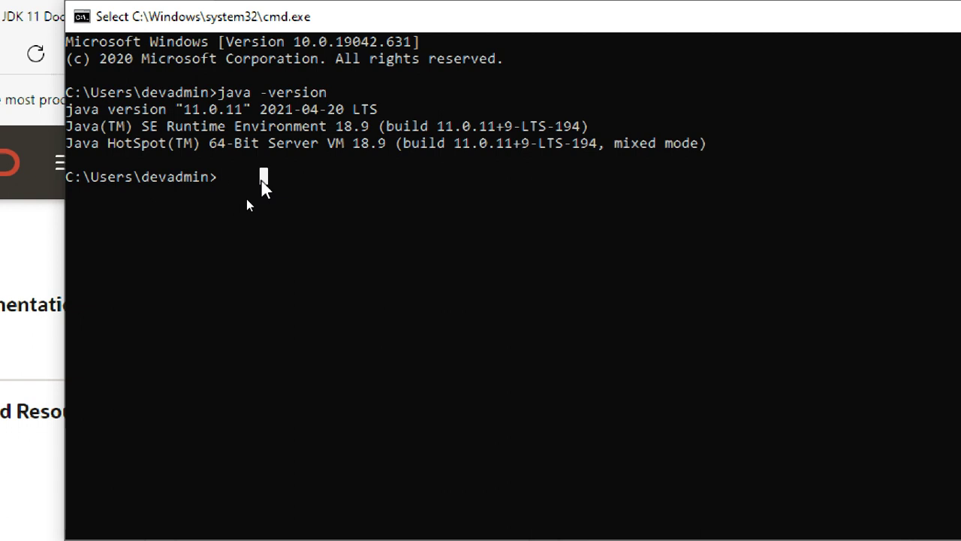
pyautogui.press('Up')
pyautogui.press('Return')
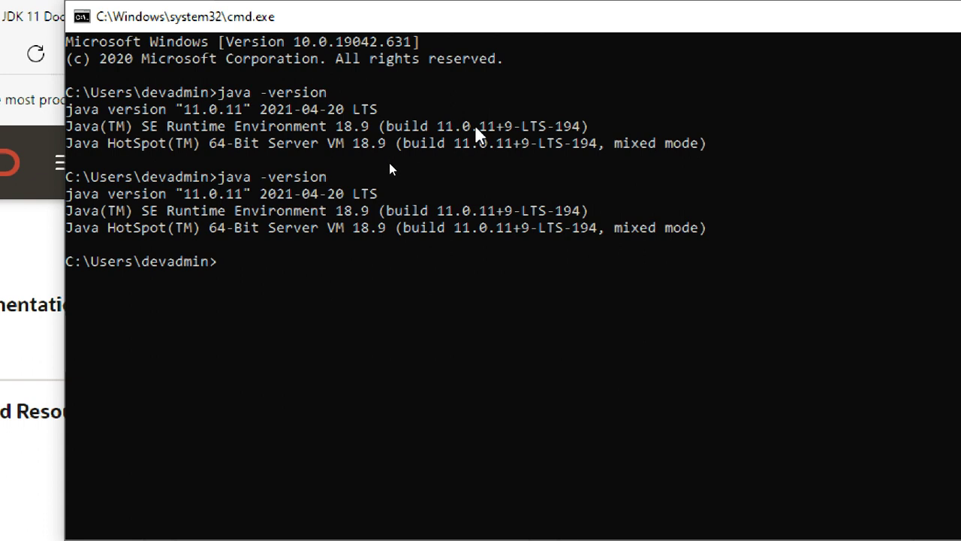
# Step: Close Command Prompt, scroll through the JDK 11 documentation in Edge, then close Edge
pyautogui.click(958, 16)
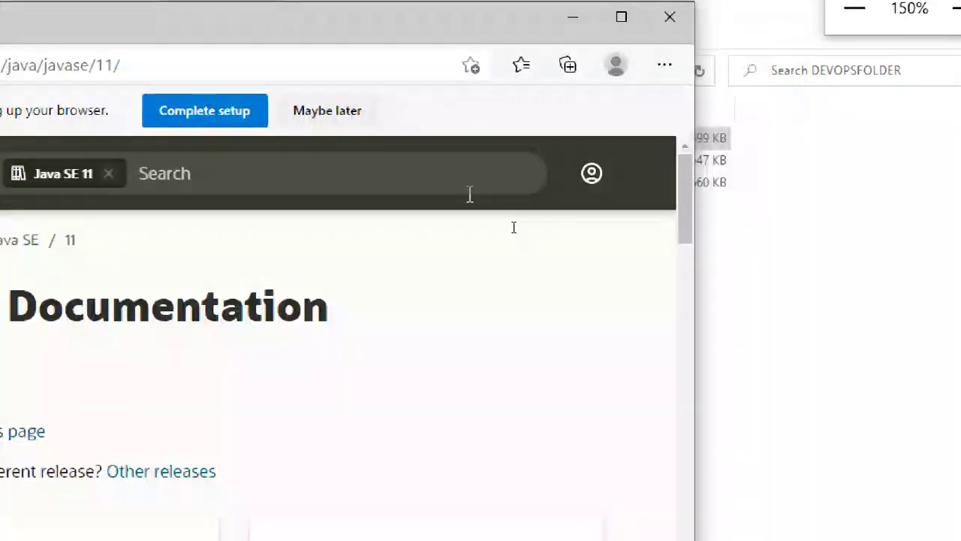
pyautogui.scroll(-9, 517, 322)
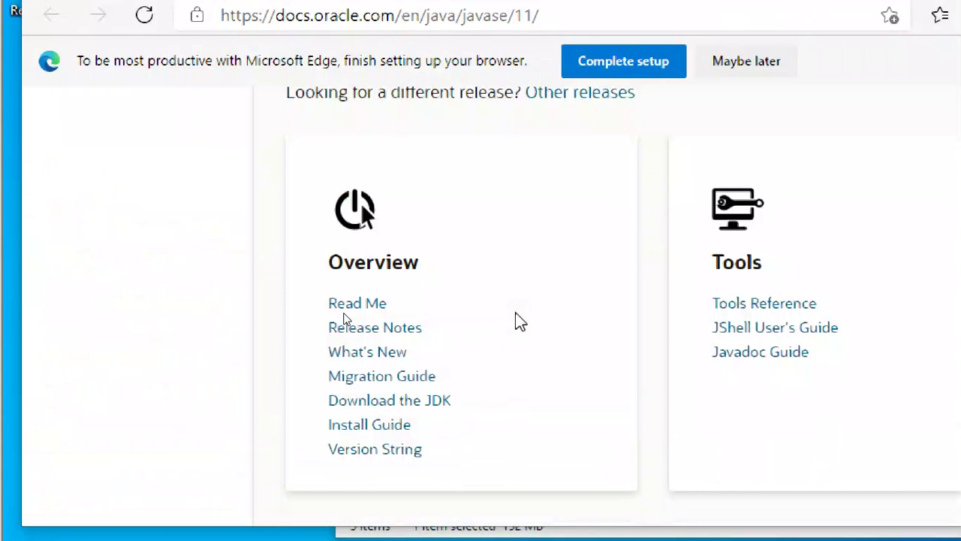
pyautogui.scroll(-6, 607, 365)
pyautogui.scroll(4, 601, 343)
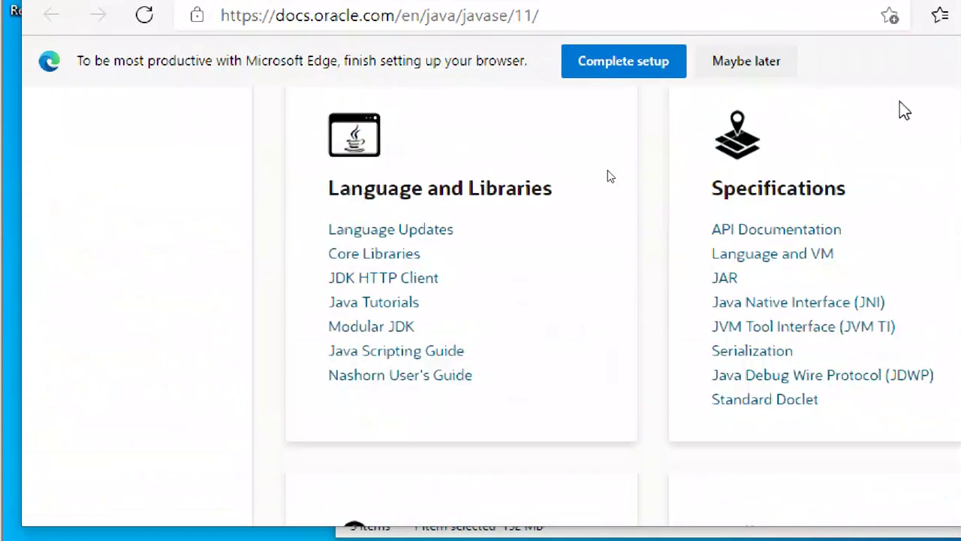
pyautogui.click(959, 124)
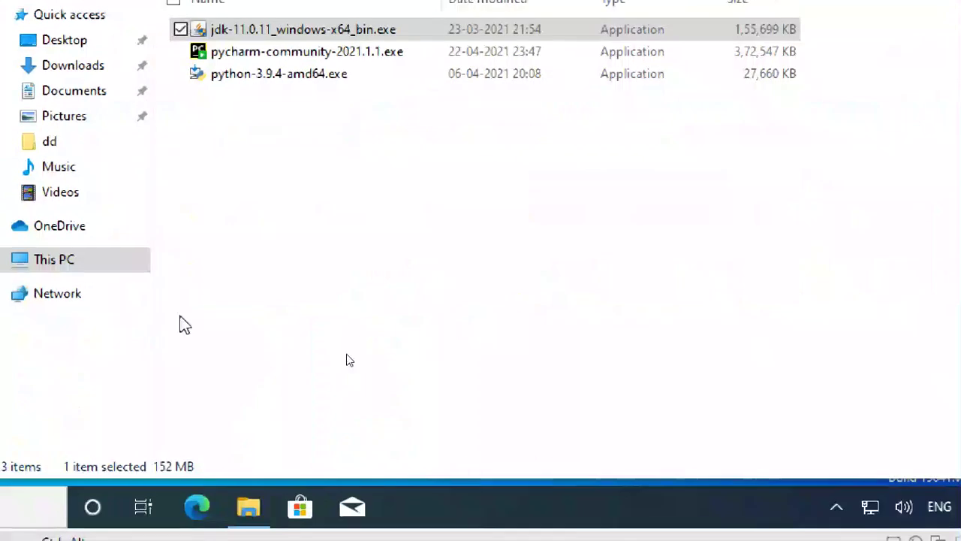
# Step: Navigate from This PC through Local Disk (C:) into the dd folder
pyautogui.click(75, 263)
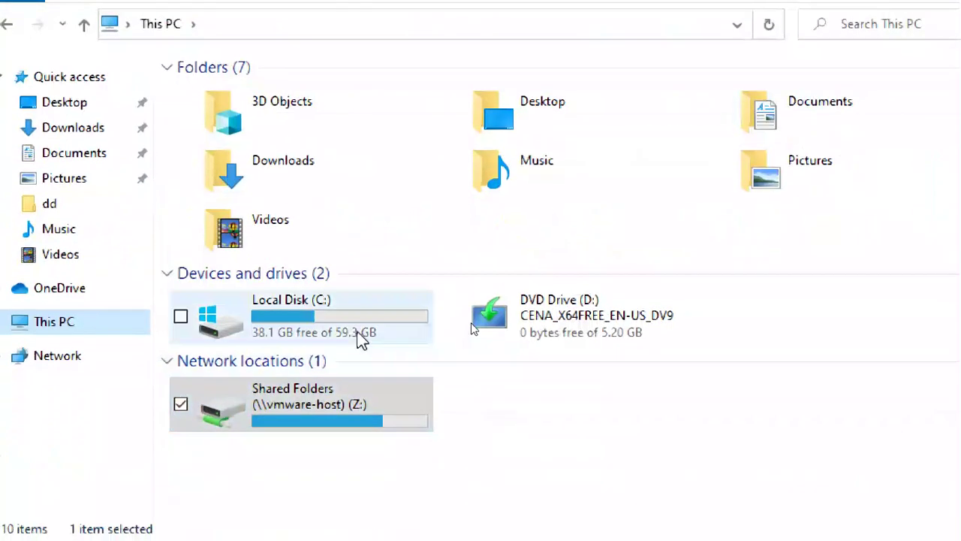
pyautogui.click(359, 438)
pyautogui.doubleClick(359, 338)
pyautogui.doubleClick(248, 98)
# Step: Create a new text document in dd named j1.java, accepting the extension change
pyautogui.rightClick(252, 153)
pyautogui.moveTo(181, 412)
pyautogui.click(326, 429)
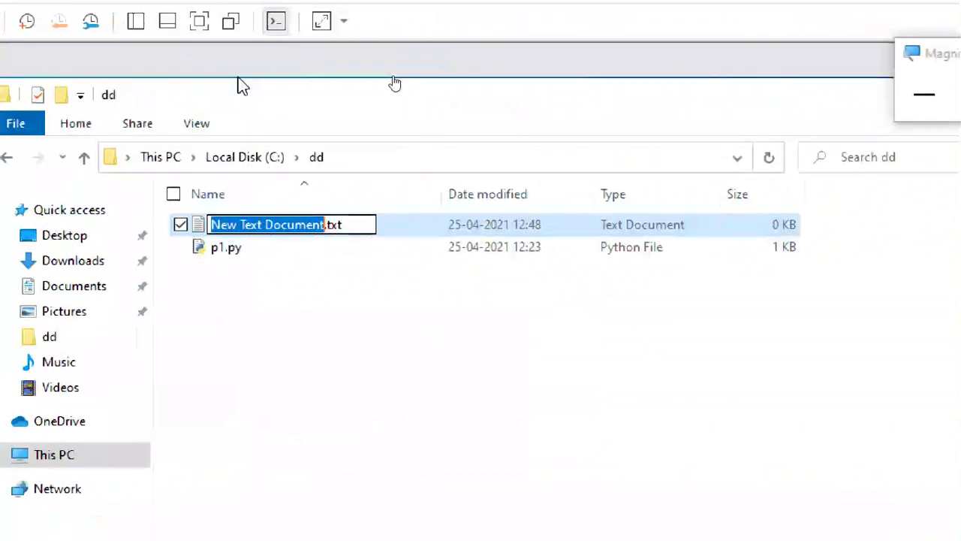
pyautogui.moveTo(353, 225); pyautogui.dragTo(155, 215)
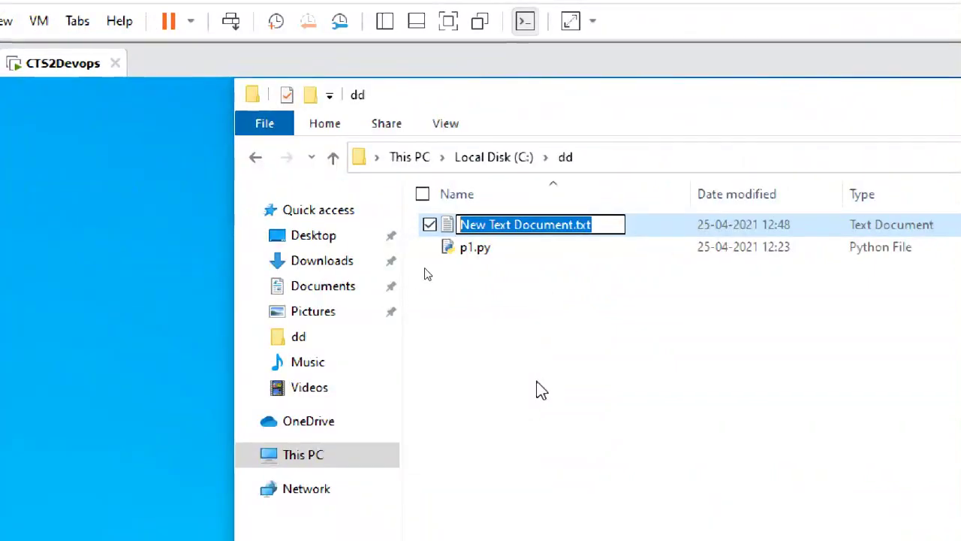
pyautogui.write('g')
pyautogui.press('BackSpace')
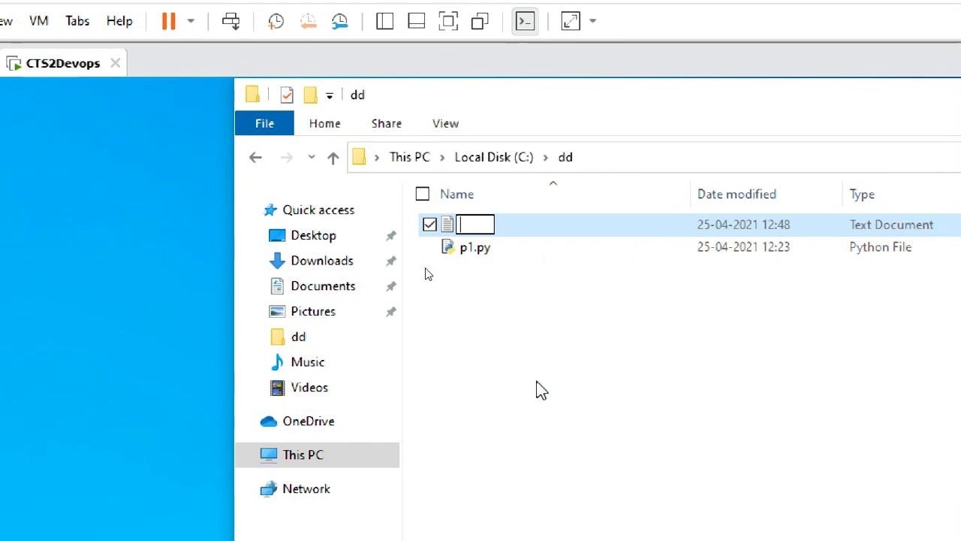
pyautogui.write('j1')
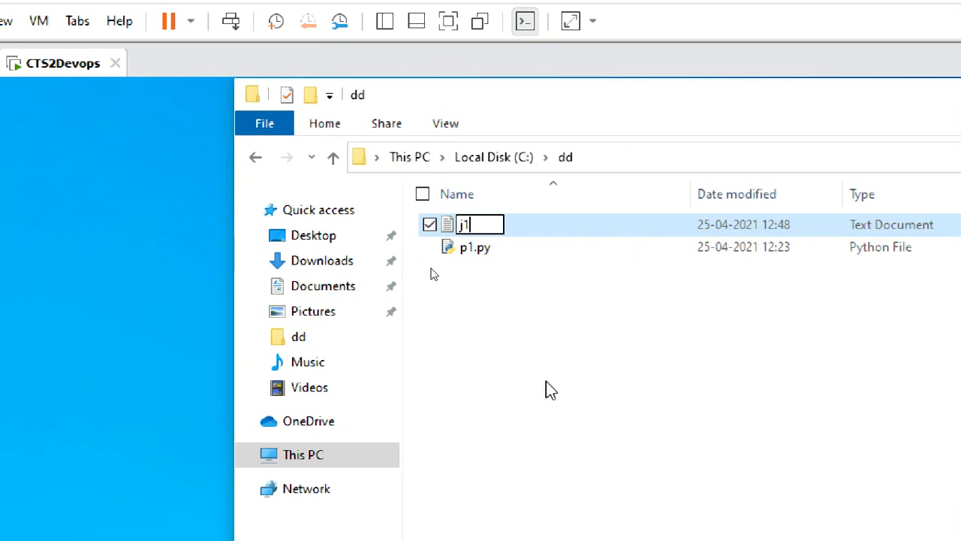
pyautogui.write('.java')
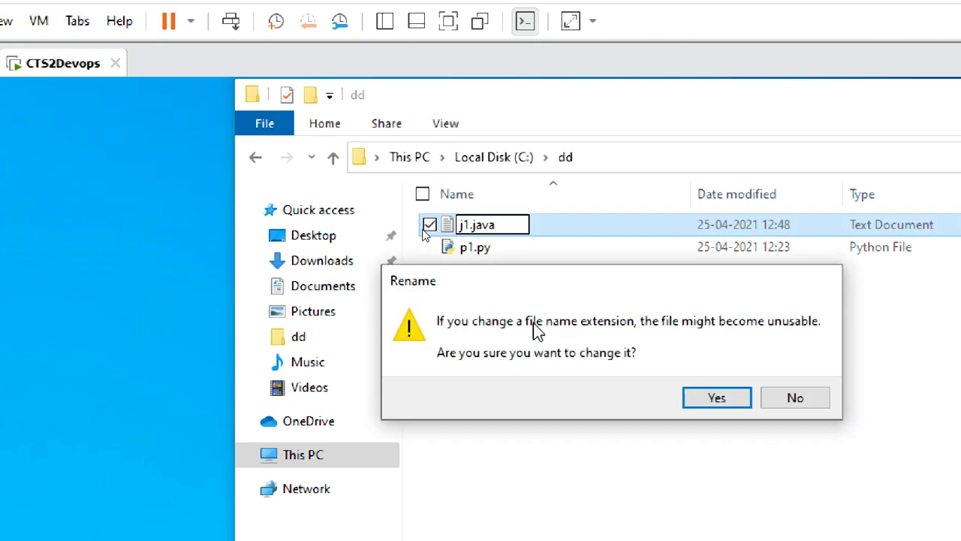
pyautogui.click(719, 399)
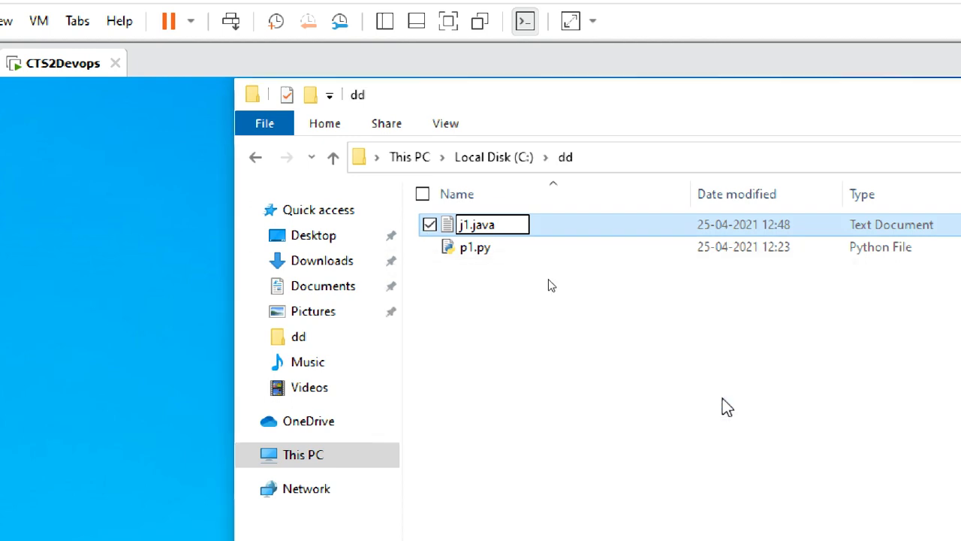
# Step: Open j1.java in Notepad for editing
pyautogui.click(478, 233)
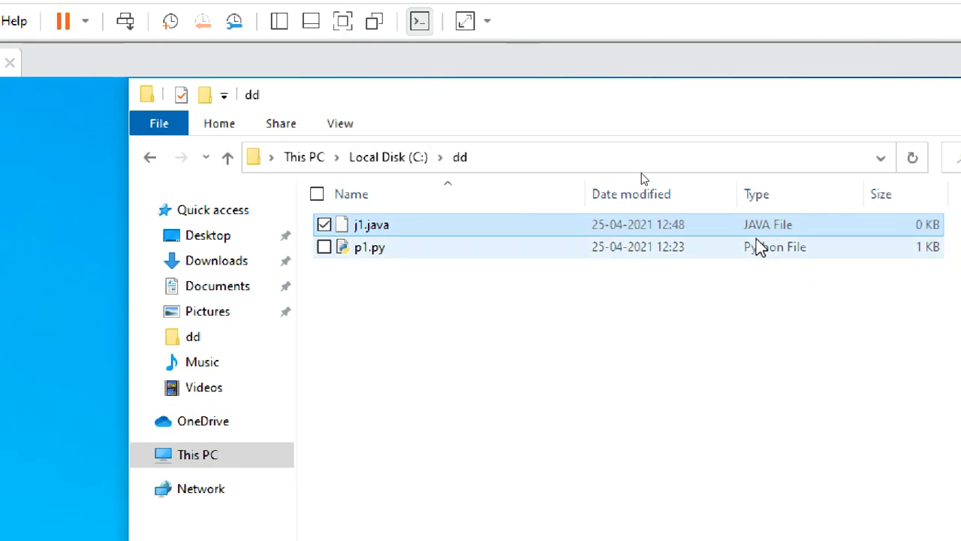
pyautogui.rightClick(359, 229)
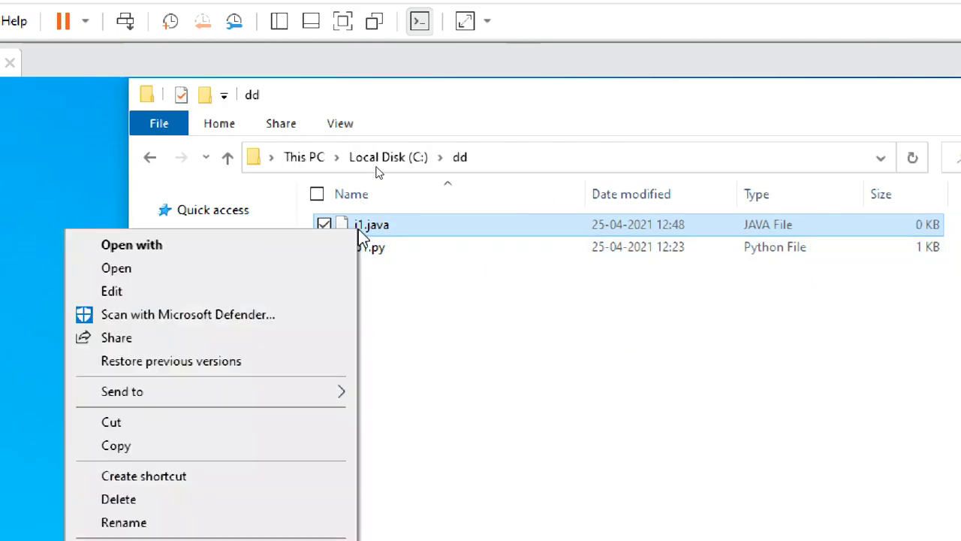
pyautogui.click(291, 293)
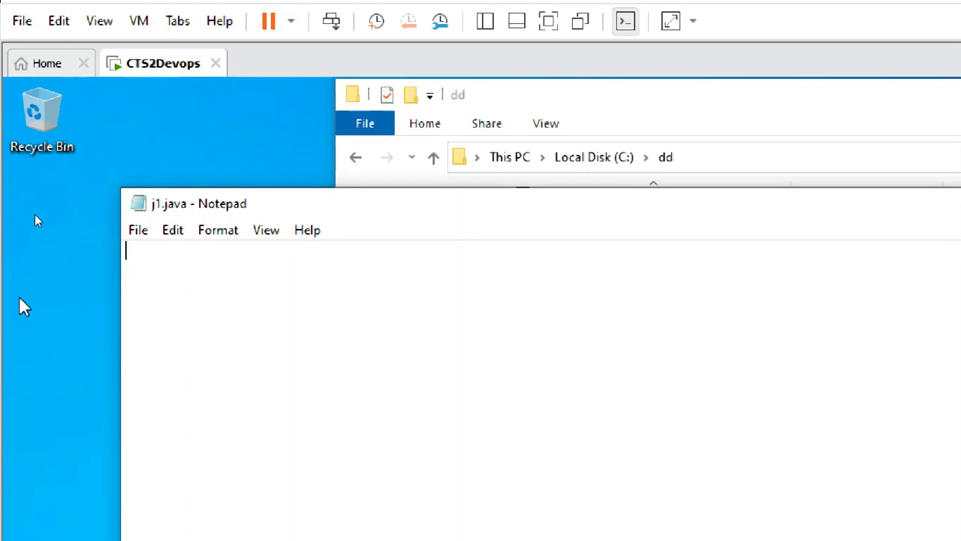
pyautogui.moveTo(159, 209); pyautogui.dragTo(150, 108)
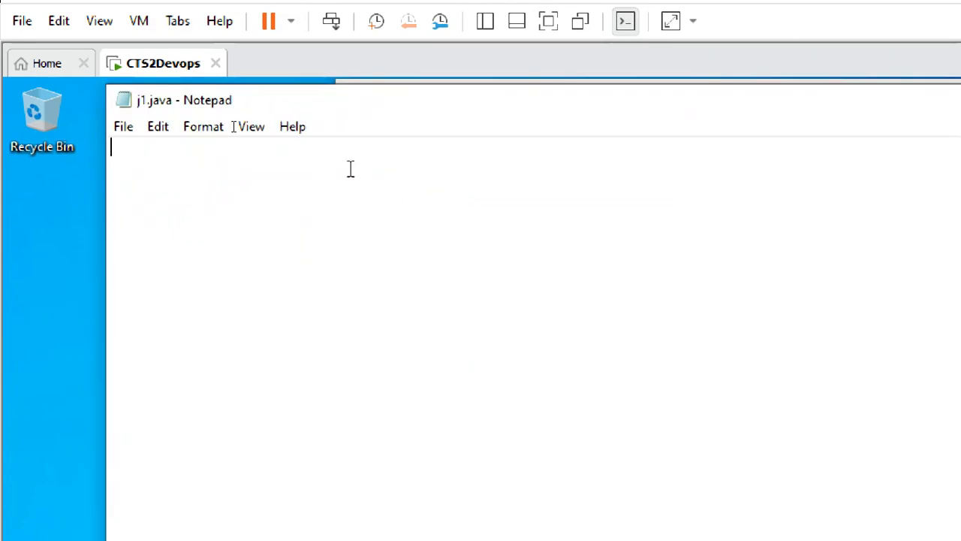
pyautogui.write('as')
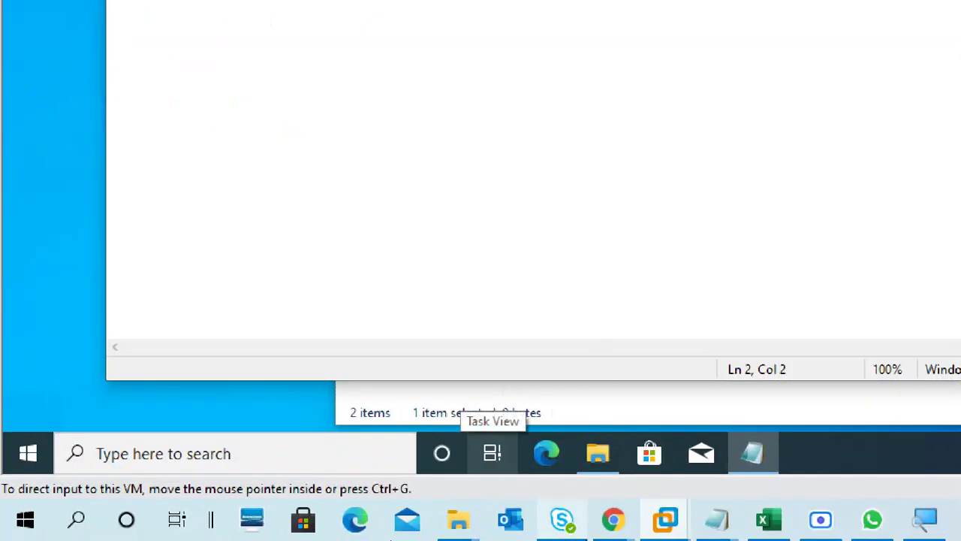
pyautogui.moveTo(614, 524)
pyautogui.moveTo(719, 532)
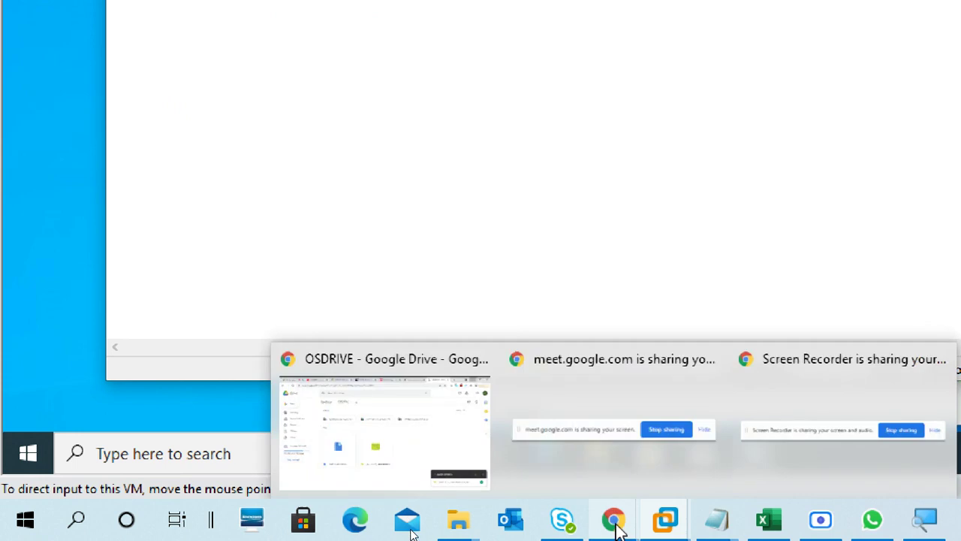
# Step: Search 'java hello' in a new Chrome tab and open the javatpoint Hello World page
pyautogui.click(387, 349)
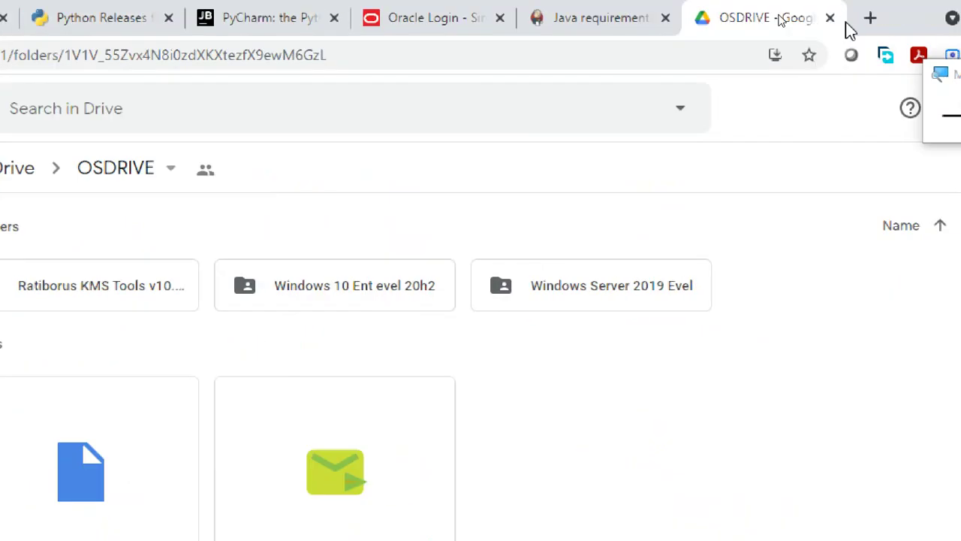
pyautogui.click(870, 18)
pyautogui.write('java hello')
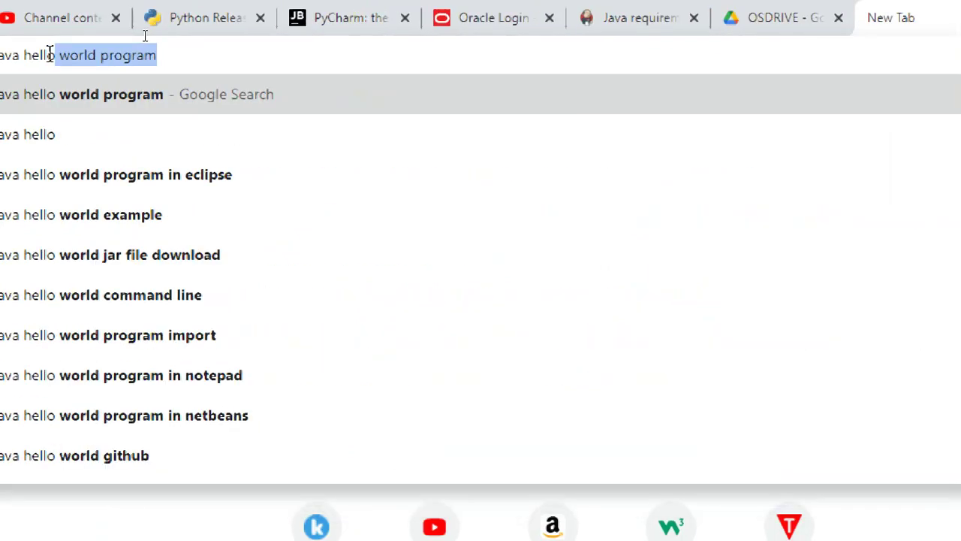
pyautogui.press('Return')
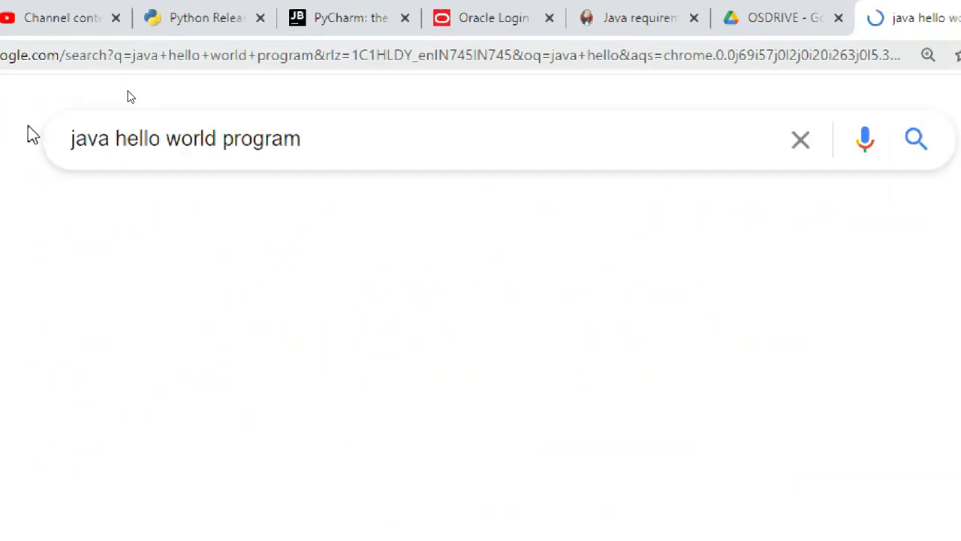
pyautogui.scroll(-4, 504, 323)
pyautogui.click(506, 200)
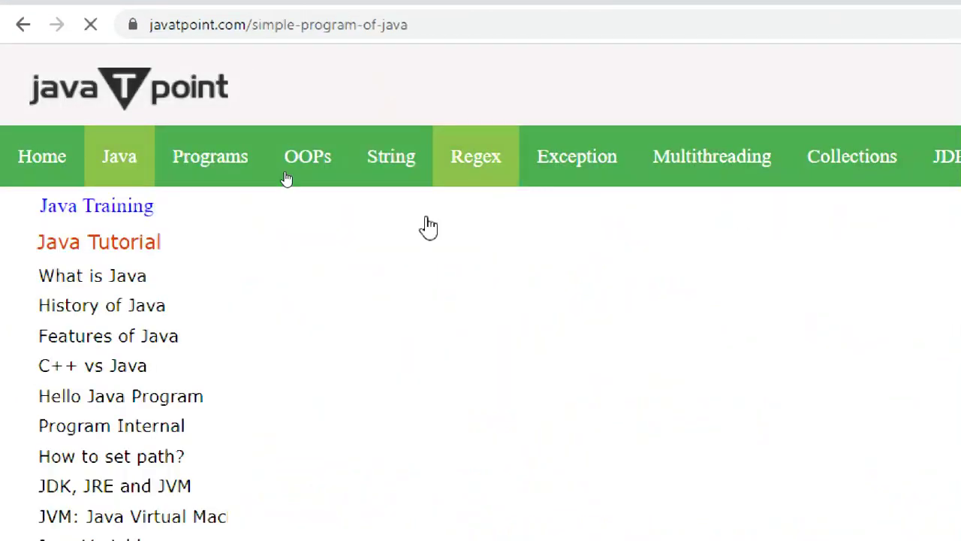
# Step: Copy the class Simple Hello Java code block from the javatpoint page
pyautogui.scroll(-4, 496, 323)
pyautogui.scroll(-7, 489, 331)
pyautogui.scroll(11, 285, 154)
pyautogui.scroll(-11, 458, 286)
pyautogui.scroll(-4, 458, 289)
pyautogui.scroll(4, 456, 287)
pyautogui.moveTo(286, 289); pyautogui.dragTo(338, 435)
pyautogui.rightClick(374, 326)
pyautogui.click(409, 341)
pyautogui.click(437, 57)
pyautogui.scroll(-2, 500, 506)
pyautogui.scroll(2, 518, 526)
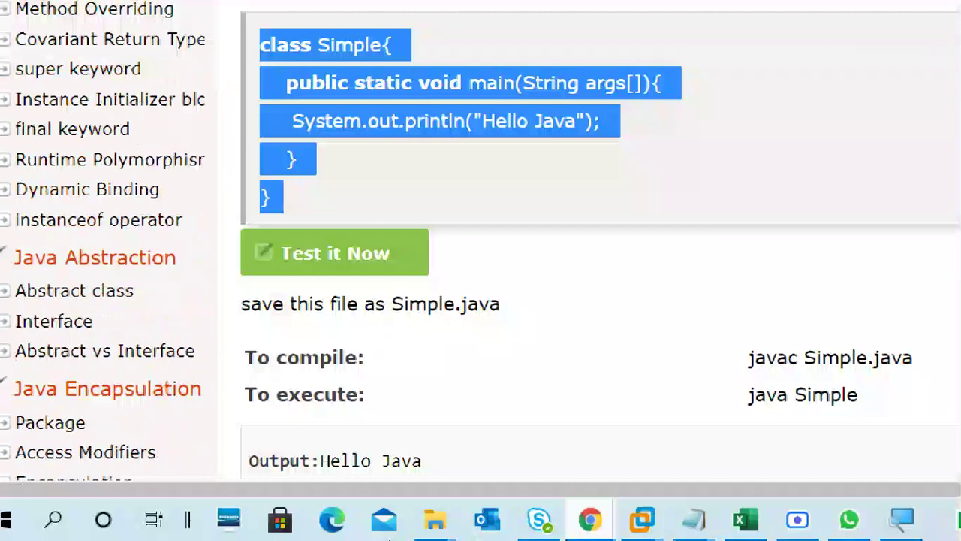
# Step: Replace j1.java's contents with the pasted Hello Java code
pyautogui.click(696, 520)
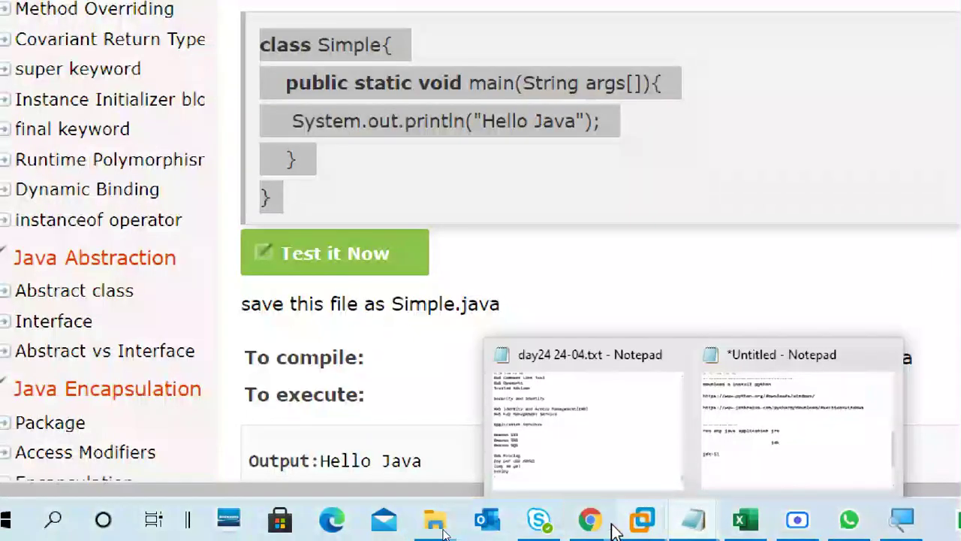
pyautogui.moveTo(658, 523)
pyautogui.click(708, 398)
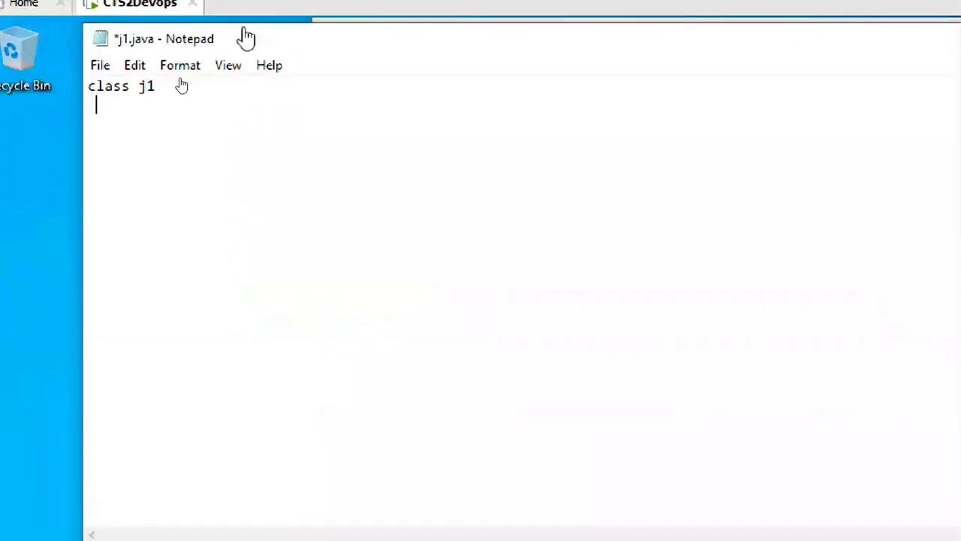
pyautogui.hotkey('ctrl', 'a')
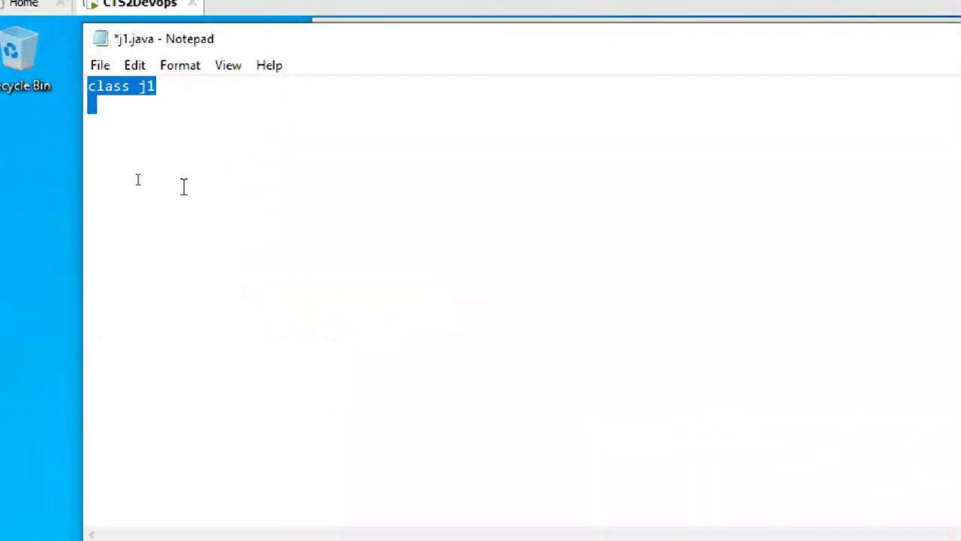
pyautogui.hotkey('ctrl', 'v')
# Step: Rename the class from Simple to j1 and save the file
pyautogui.click(193, 86)
pyautogui.press('BackSpace')
pyautogui.press('BackSpace')
pyautogui.press('BackSpace')
pyautogui.press('BackSpace')
pyautogui.press('BackSpace')
pyautogui.press('BackSpace')
pyautogui.write('j1')
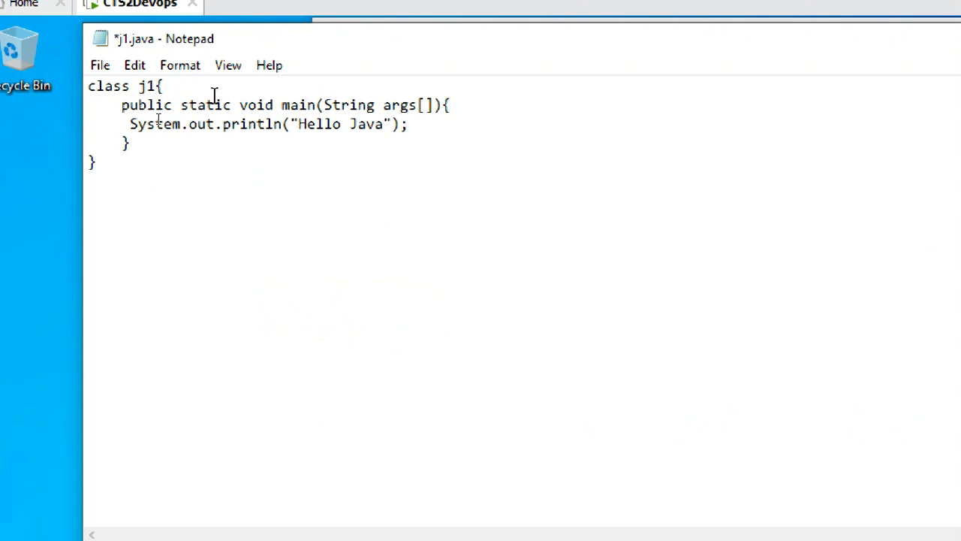
pyautogui.click(376, 125)
pyautogui.click(96, 66)
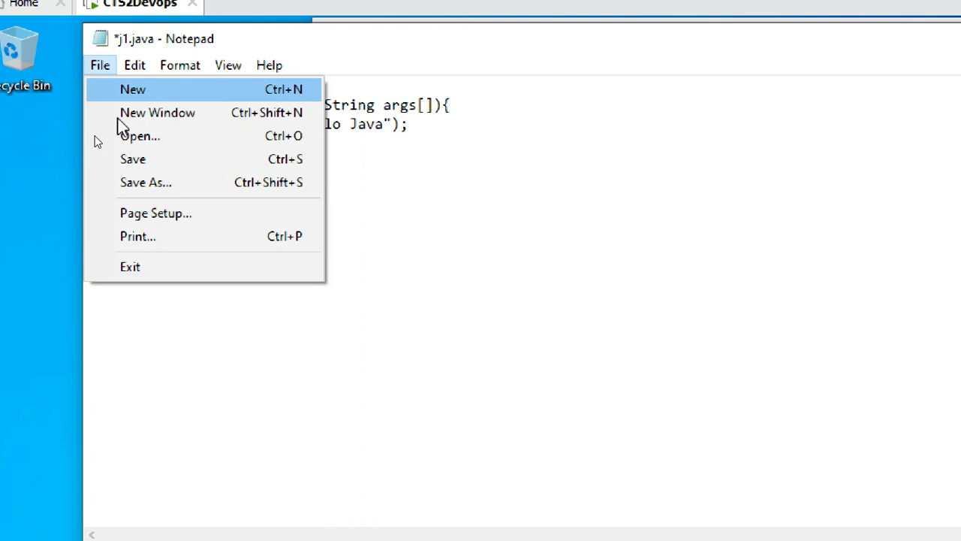
pyautogui.click(134, 162)
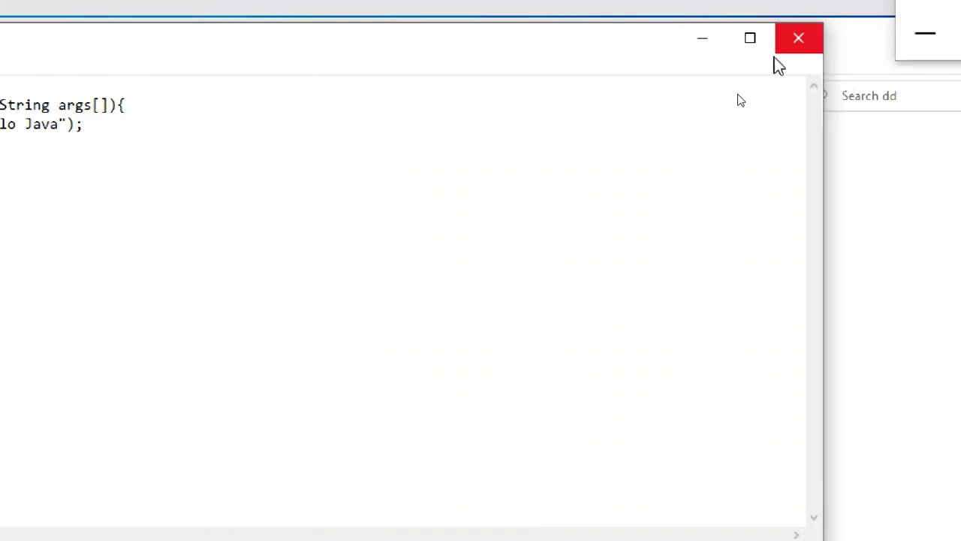
pyautogui.moveTo(321, 124); pyautogui.dragTo(415, 122)
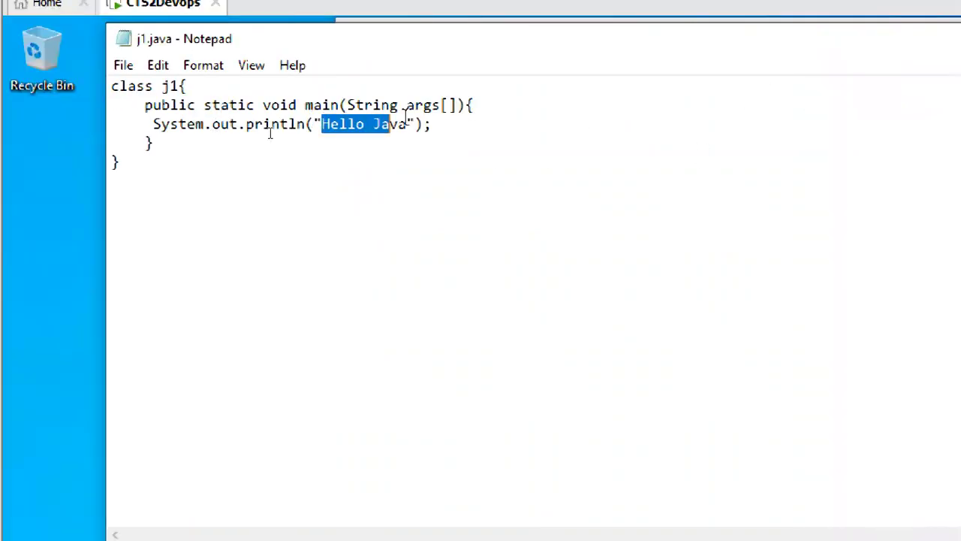
# Step: Clear the code selection in Notepad and close Notepad
pyautogui.click(218, 178)
pyautogui.hotkey('ctrl', 'a')
pyautogui.click(463, 177)
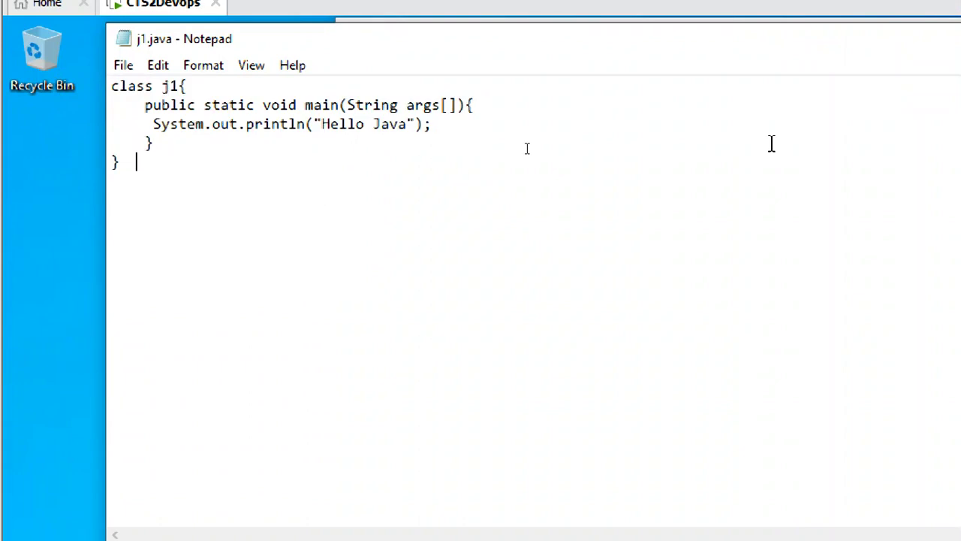
pyautogui.click(925, 47)
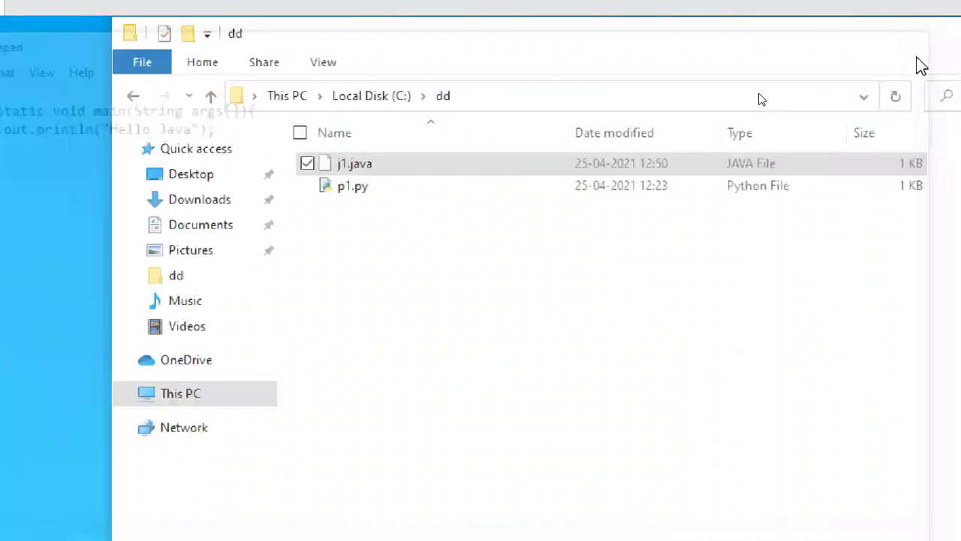
# Step: Look over File Explorer's options in dd without choosing any, then bring up the Windows Run prompt
pyautogui.click(459, 249)
pyautogui.click(434, 168)
pyautogui.click(384, 272)
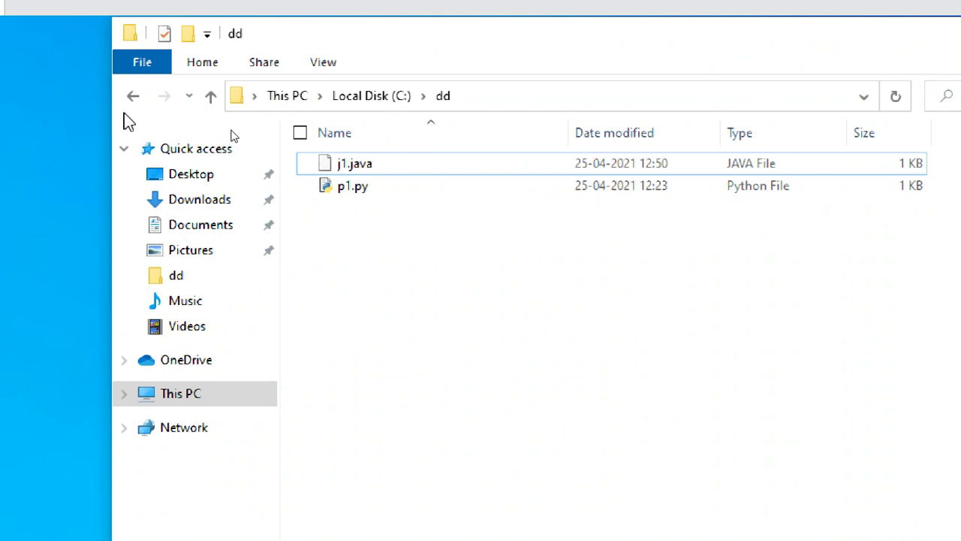
pyautogui.click(138, 68)
pyautogui.moveTo(214, 109)
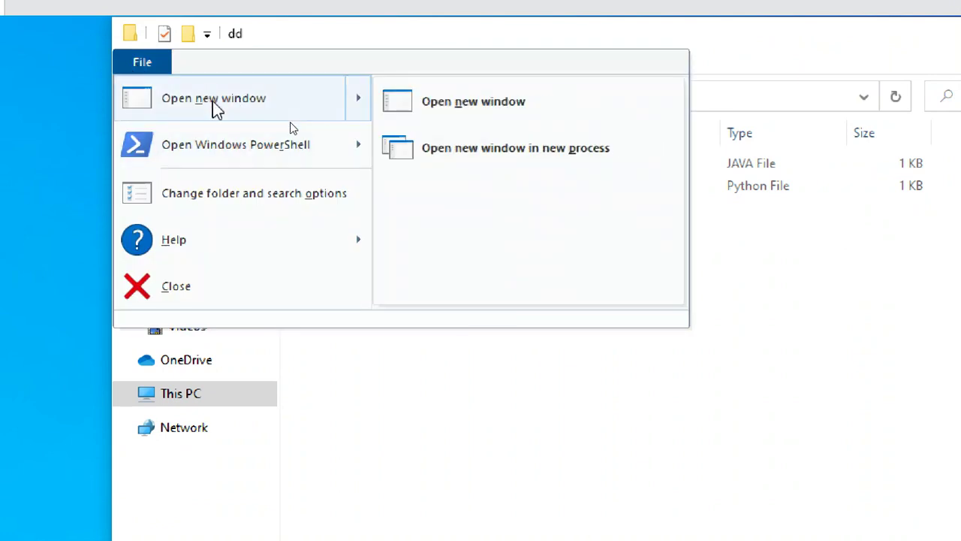
pyautogui.moveTo(240, 154)
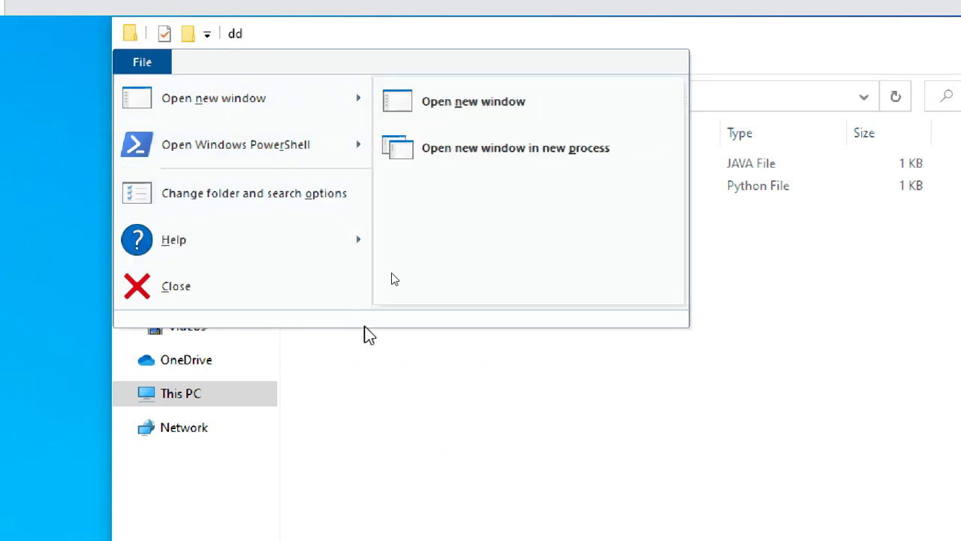
pyautogui.click(427, 383)
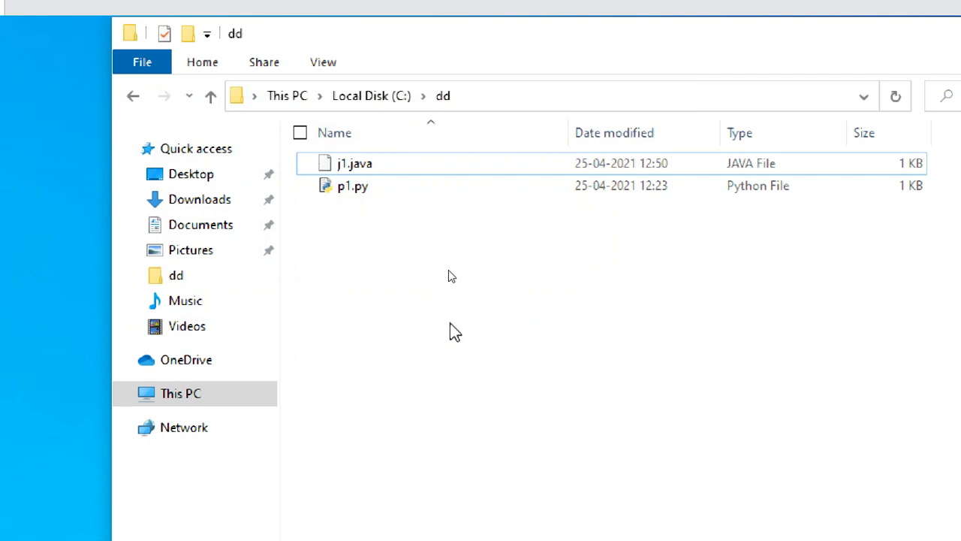
pyautogui.moveTo(406, 494)
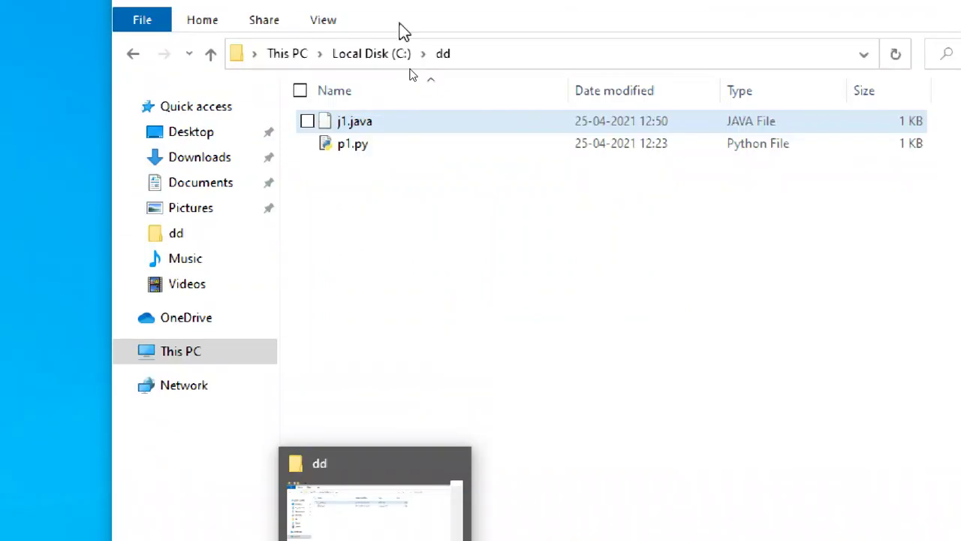
pyautogui.press('super+r')
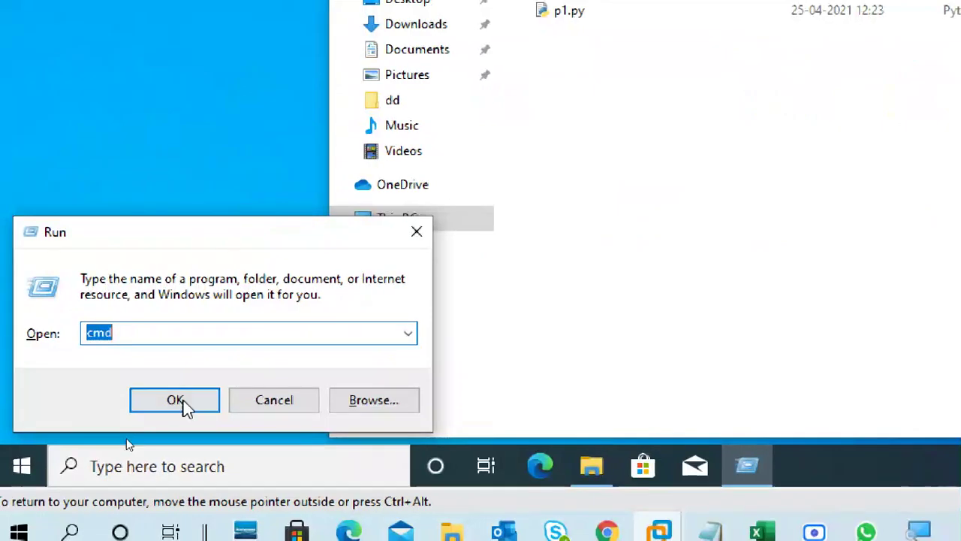
# Step: Launch Command Prompt and change into the C:\dd folder with cd c:\dd
pyautogui.click(181, 403)
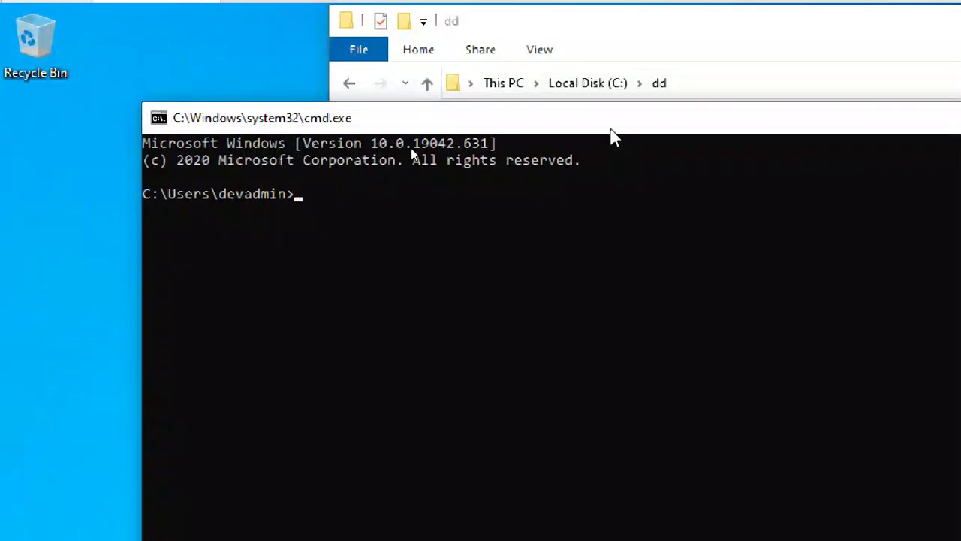
pyautogui.moveTo(611, 129); pyautogui.dragTo(767, 123)
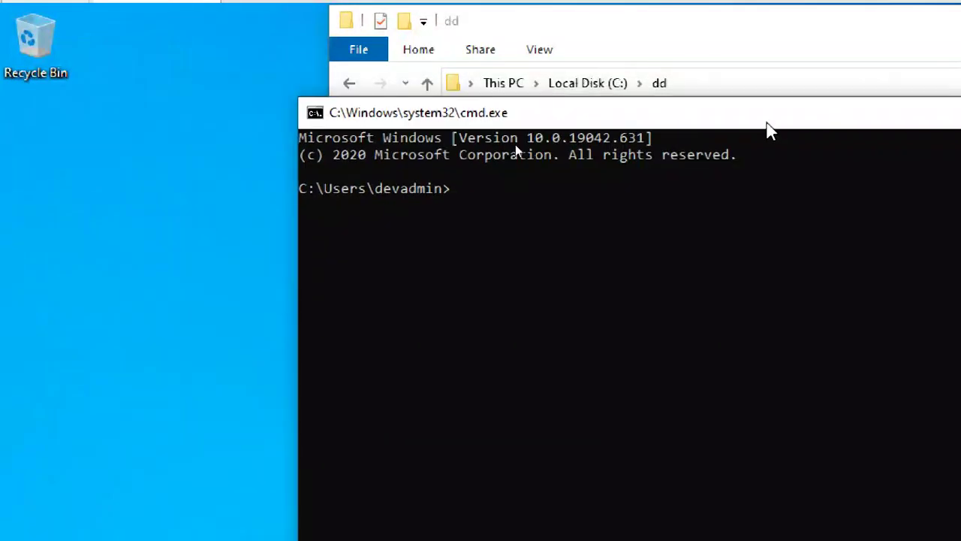
pyautogui.write('ccd')
pyautogui.press('BackSpace')
pyautogui.press('BackSpace')
pyautogui.press('BackSpace')
pyautogui.moveTo(767, 123); pyautogui.dragTo(824, 220)
pyautogui.click(796, 267)
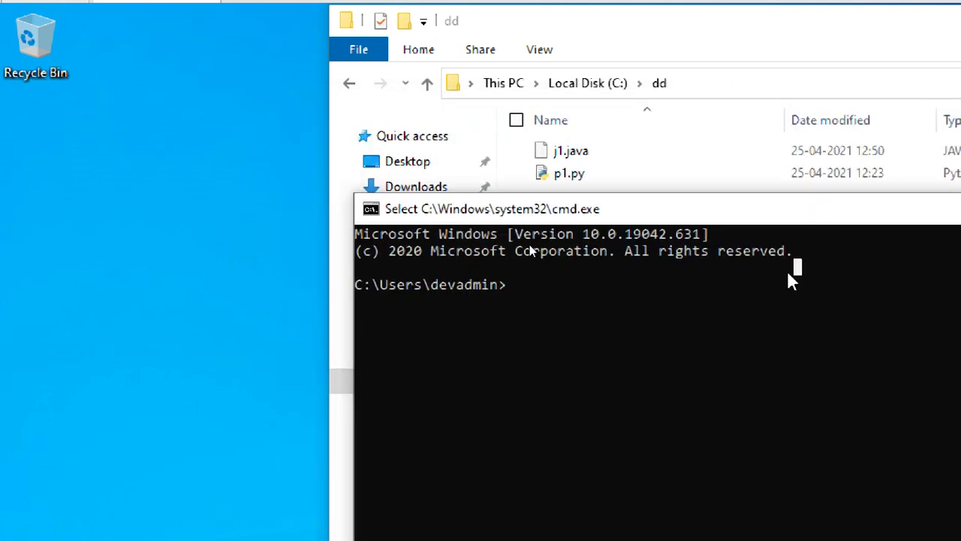
pyautogui.write('cd c:\\dd')
pyautogui.press('Return')
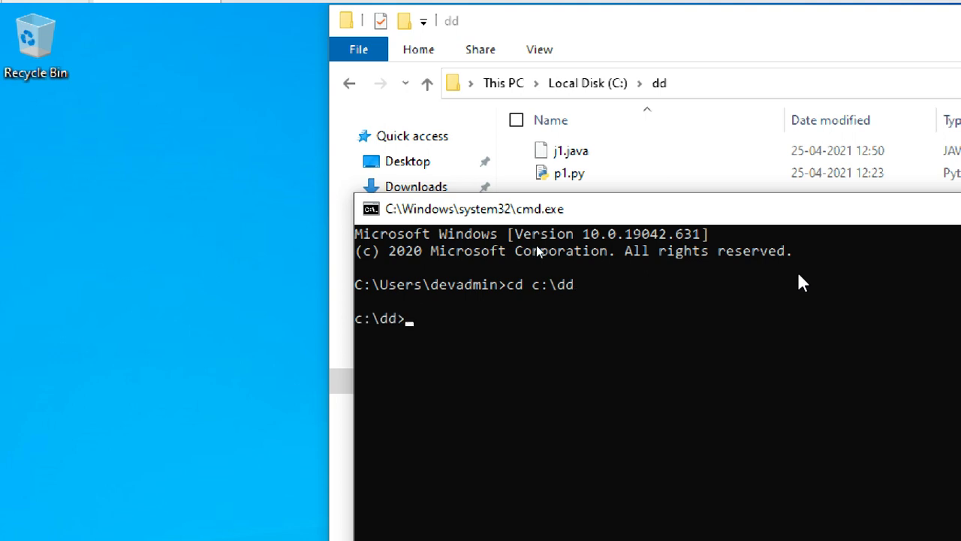
# Step: Compile j1.java with javac to produce j1.class
pyautogui.write('javac j1')
pyautogui.press('Tab')
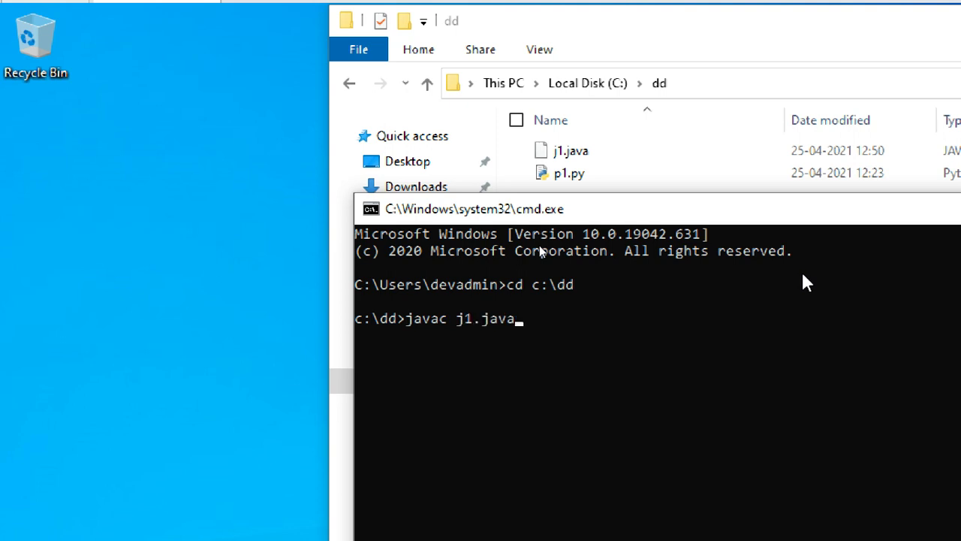
pyautogui.press('Return')
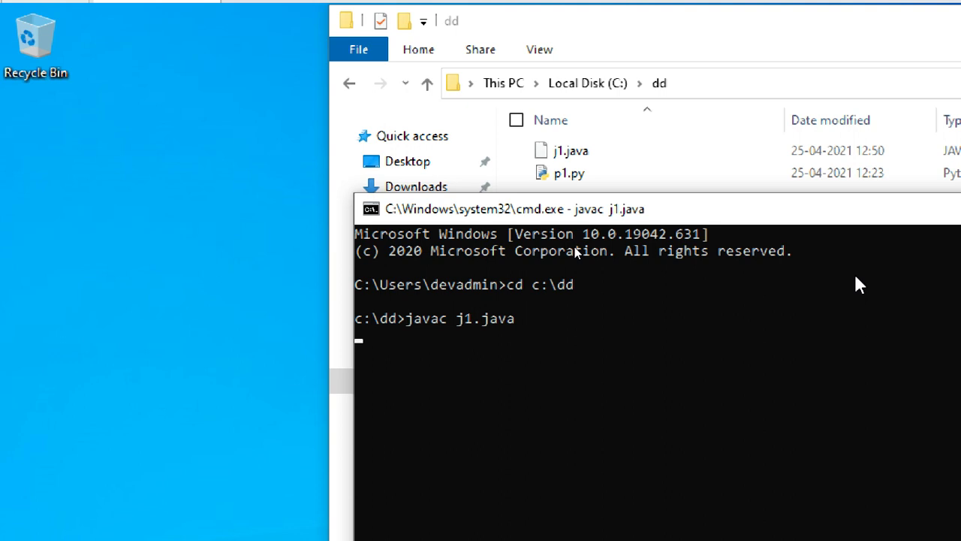
pyautogui.moveTo(755, 204); pyautogui.dragTo(827, 243)
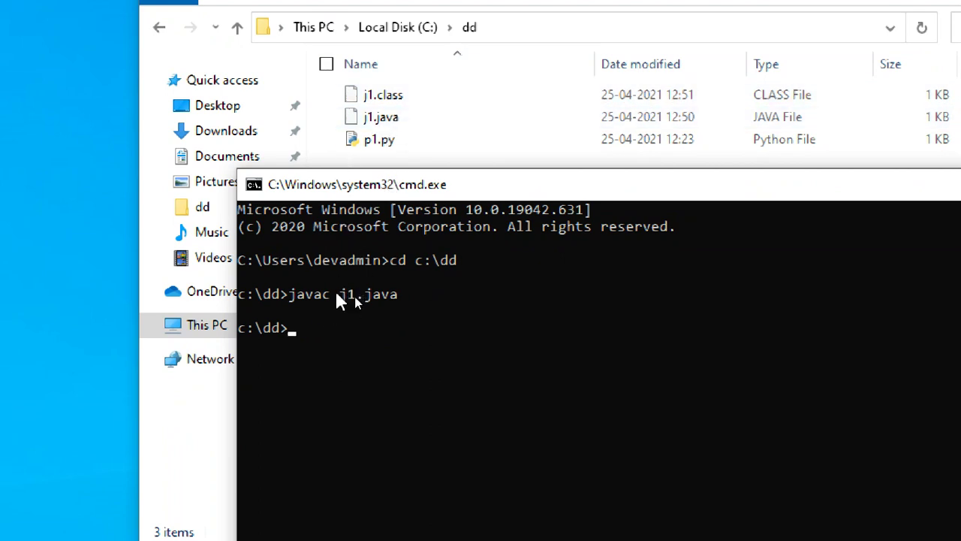
# Step: Run java j1 in Command Prompt so the console prints 'Hello Java'
pyautogui.click(325, 328)
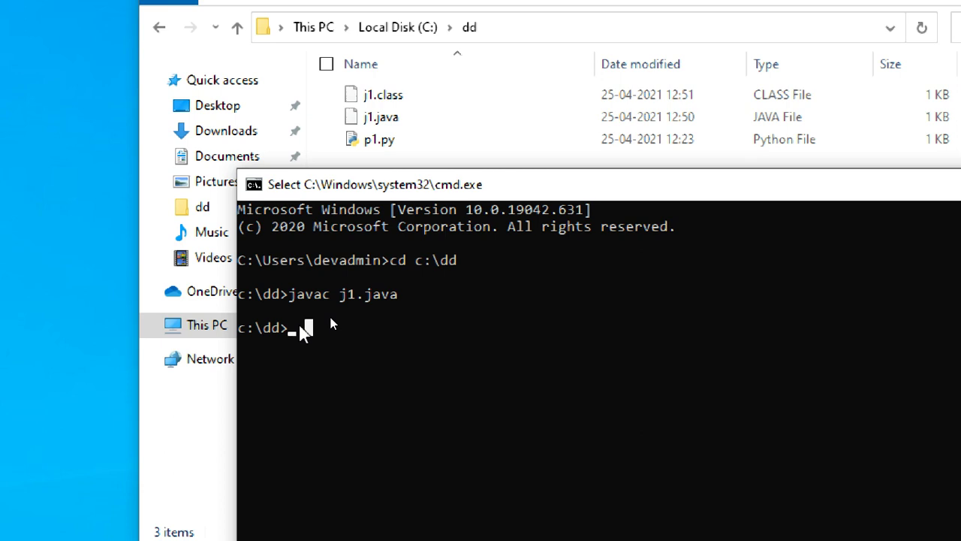
pyautogui.write('java')
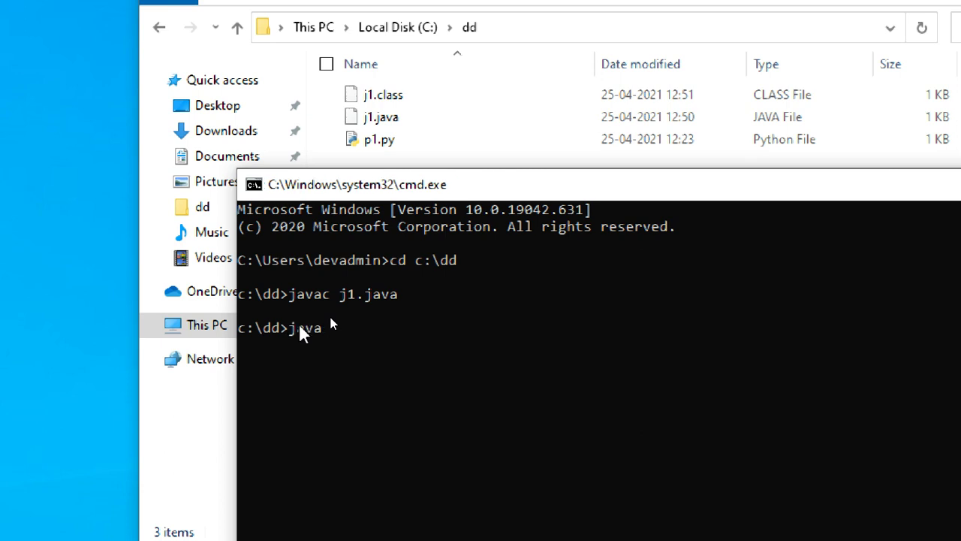
pyautogui.write(' j1')
pyautogui.press('Return')
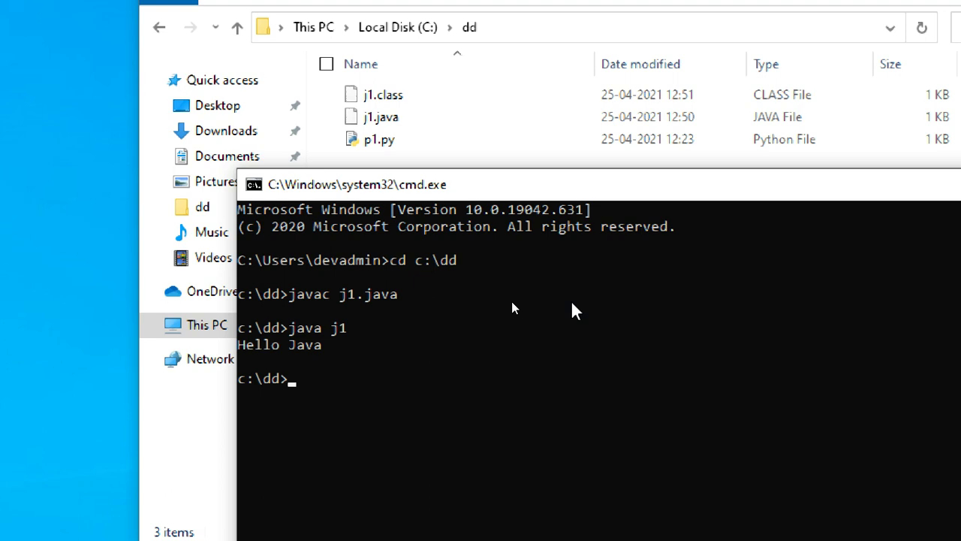
pyautogui.click(423, 120)
# Step: Edit j1.java in Notepad, changing the class name j1 to Sample1
pyautogui.rightClick(422, 120)
pyautogui.click(316, 182)
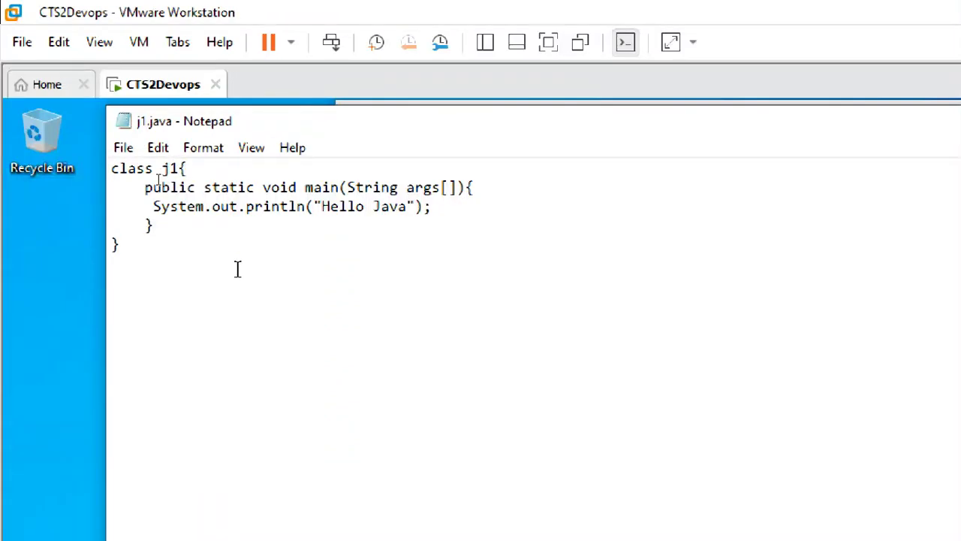
pyautogui.press('Delete')
pyautogui.press('Delete')
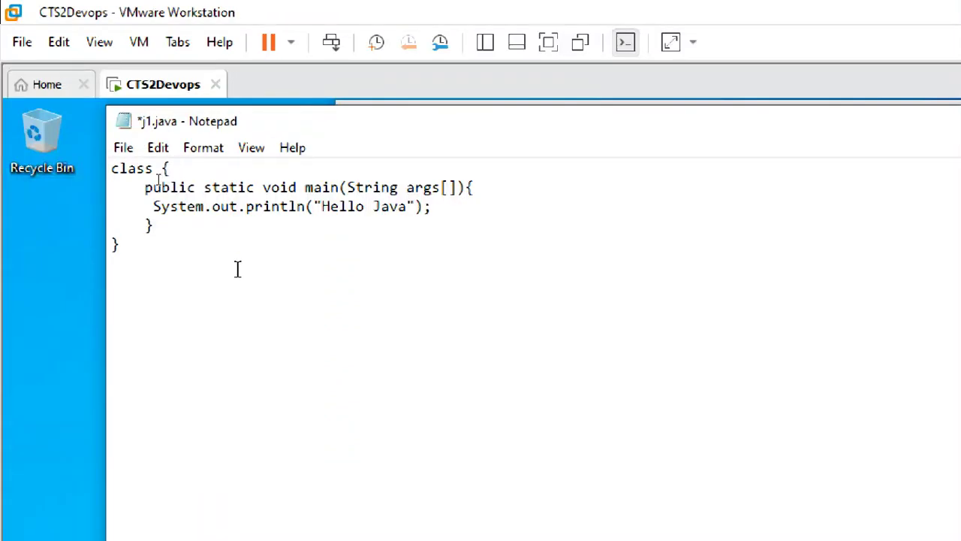
pyautogui.write('Sample1')
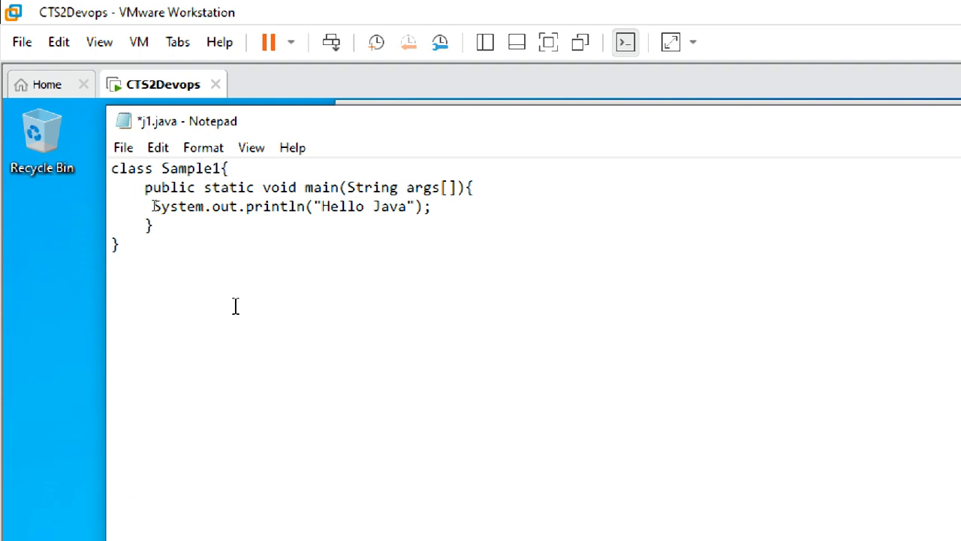
# Step: Save the edited j1.java and close Notepad
pyautogui.click(124, 147)
pyautogui.click(150, 242)
pyautogui.click(864, 124)
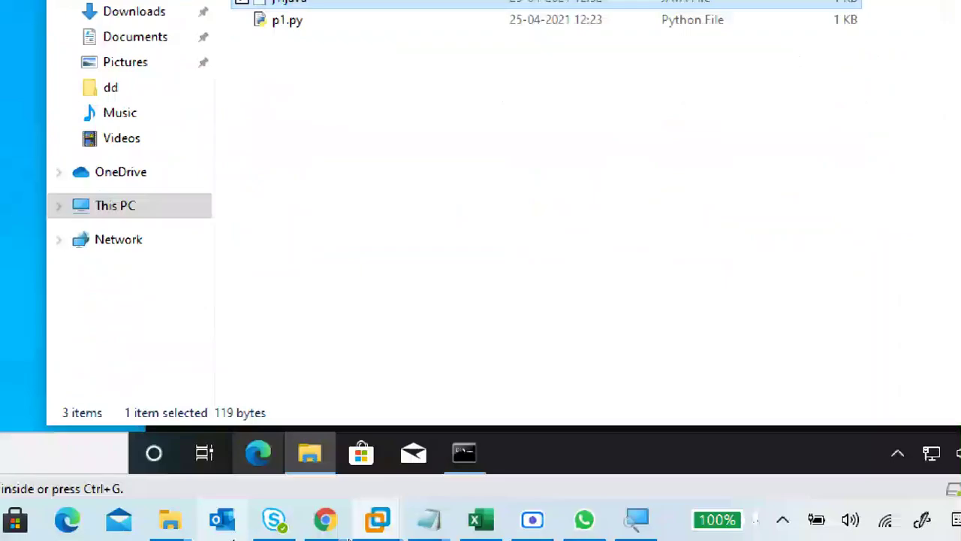
# Step: Bring Command Prompt back to the front and move its window higher on screen
pyautogui.moveTo(467, 450)
pyautogui.click(458, 368)
pyautogui.moveTo(365, 344); pyautogui.dragTo(372, 275)
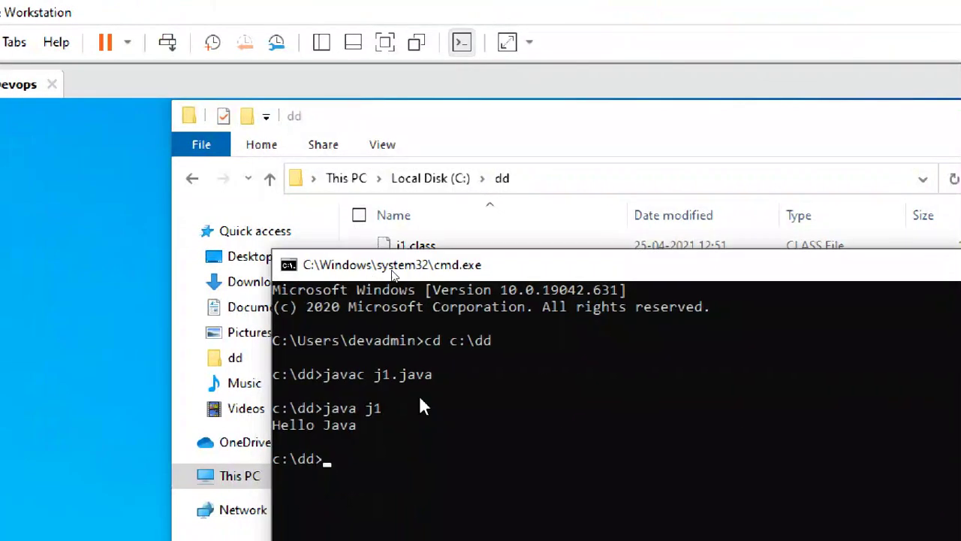
pyautogui.click(408, 88)
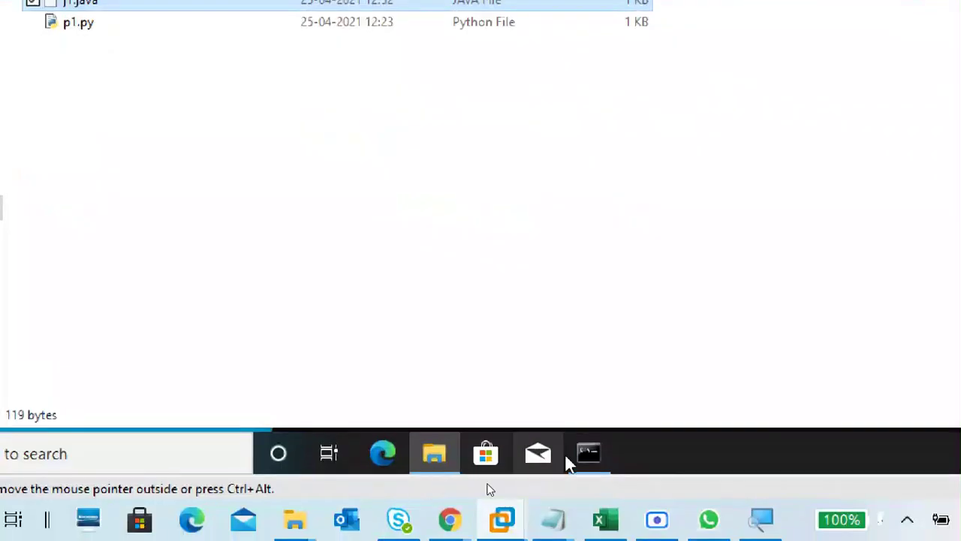
pyautogui.click(588, 454)
pyautogui.moveTo(317, 175); pyautogui.dragTo(309, 53)
# Step: Recompile the source with javac j1.java
pyautogui.click(336, 222)
pyautogui.write('java')
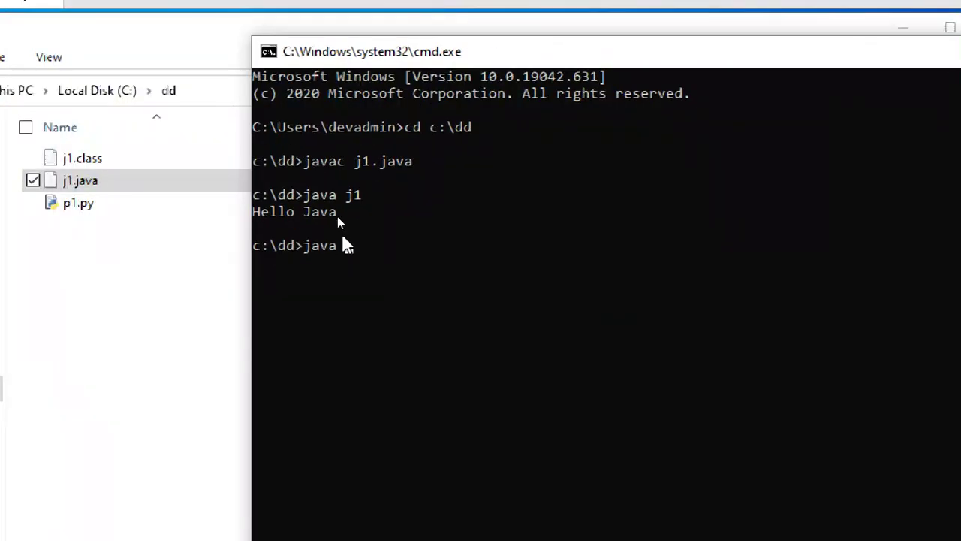
pyautogui.write('c j')
pyautogui.write('1.class')
pyautogui.press('BackSpace')
pyautogui.press('BackSpace')
pyautogui.press('BackSpace')
pyautogui.press('BackSpace')
pyautogui.press('BackSpace')
pyautogui.write('java')
pyautogui.press('Return')
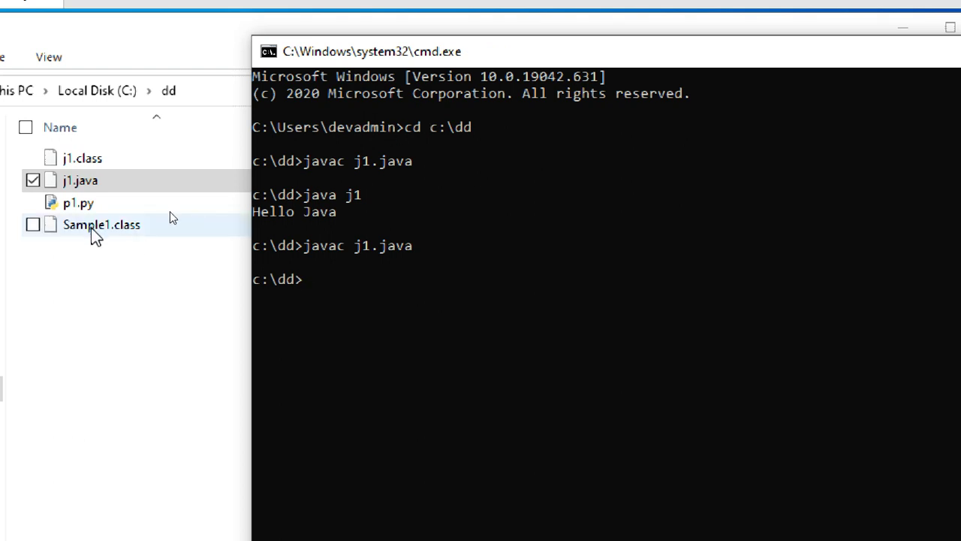
# Step: Run java Sample1 so the console prints 'Hello Java'
pyautogui.click(314, 281)
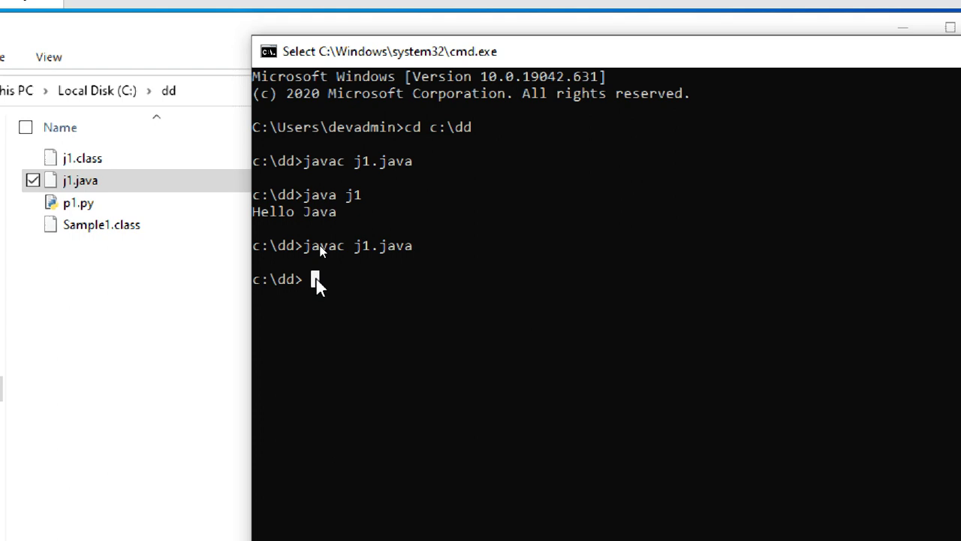
pyautogui.click(340, 279)
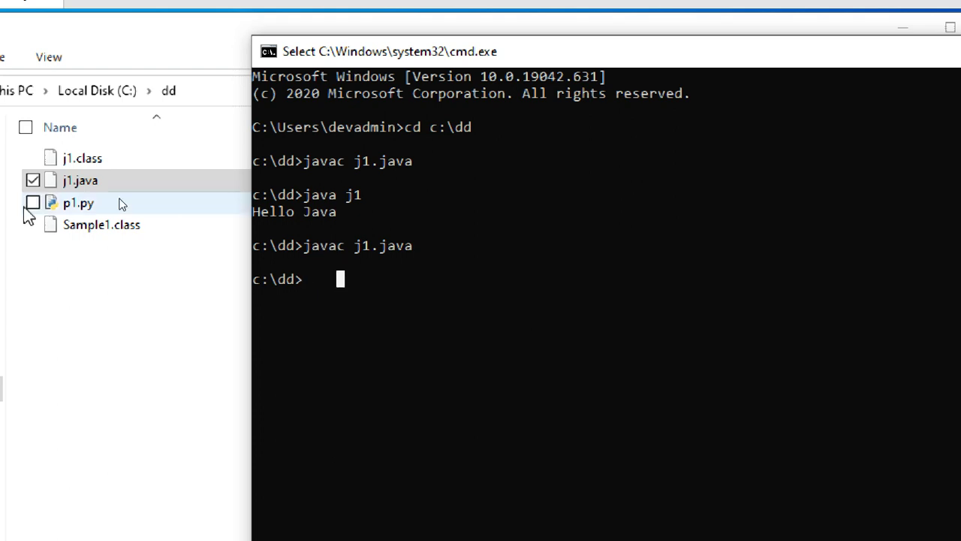
pyautogui.write('java')
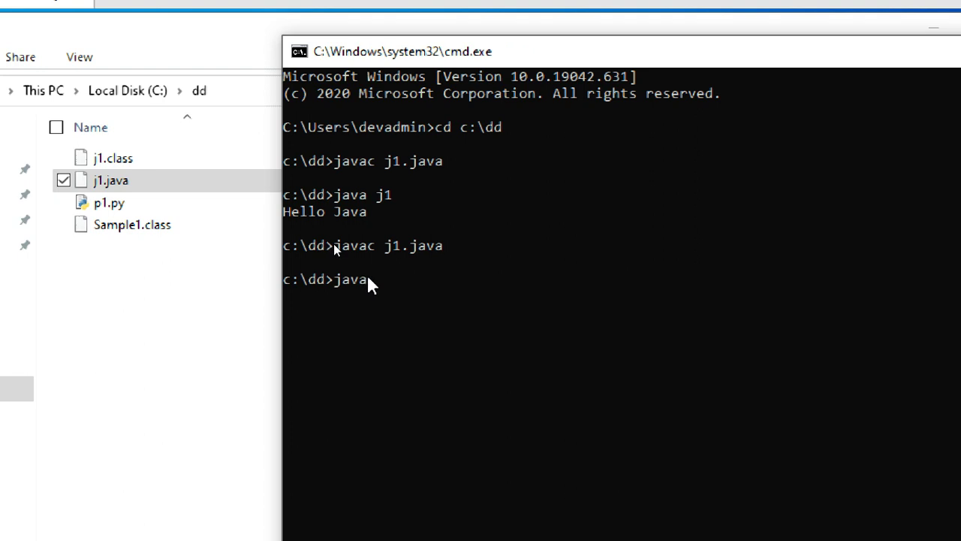
pyautogui.write(' S')
pyautogui.press('Tab')
pyautogui.press('BackSpace')
pyautogui.press('BackSpace')
pyautogui.press('BackSpace')
pyautogui.press('BackSpace')
pyautogui.press('BackSpace')
pyautogui.press('BackSpace')
pyautogui.press('Return')
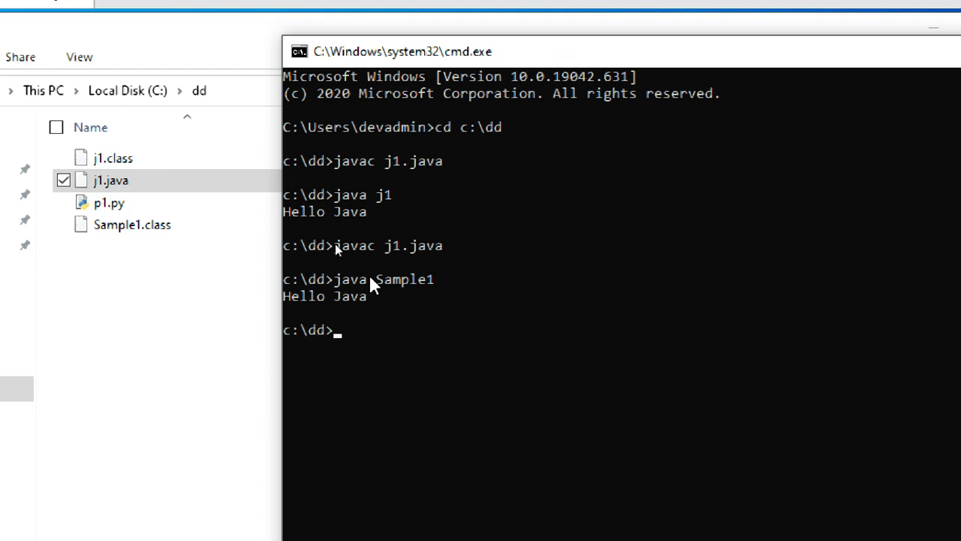